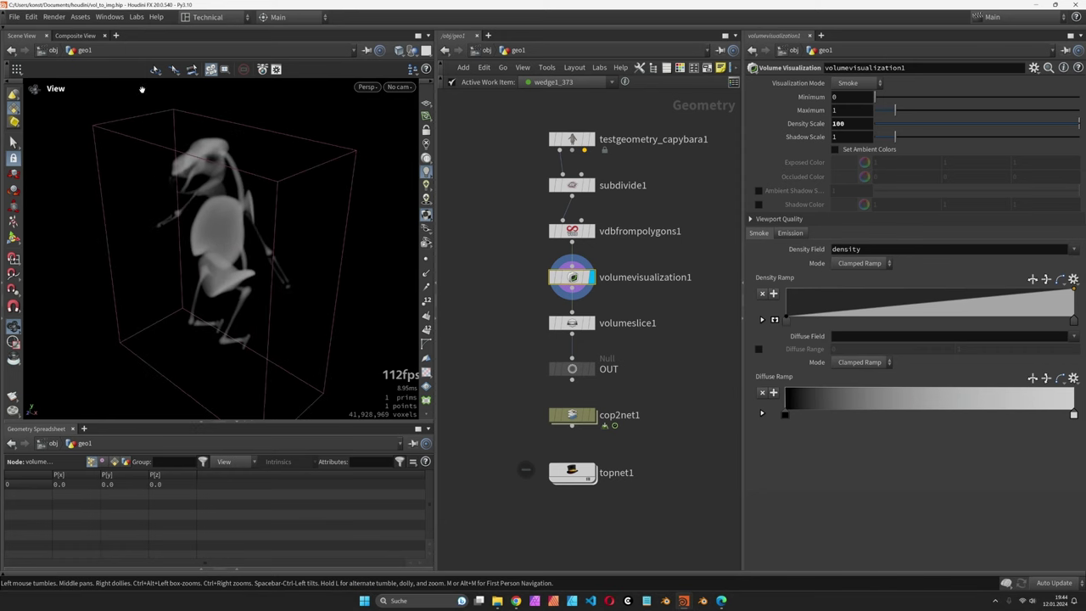
Step: In Composite View, enter topnet1 and preview two wedge work items' slice images
{"action": "left_click", "coordinate": [84, 36]}
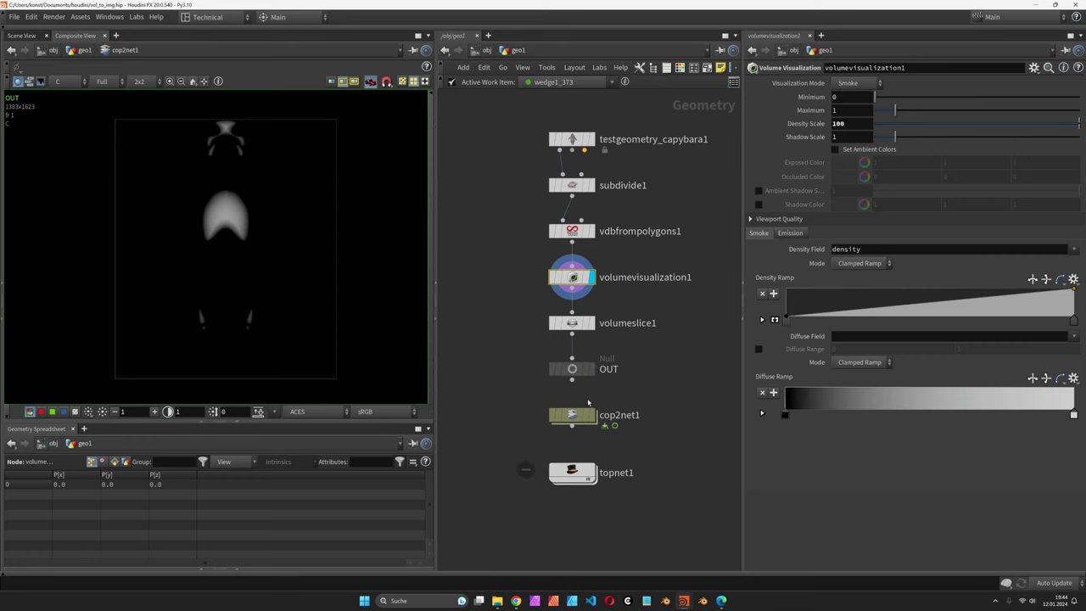
{"action": "double_click", "coordinate": [572, 473]}
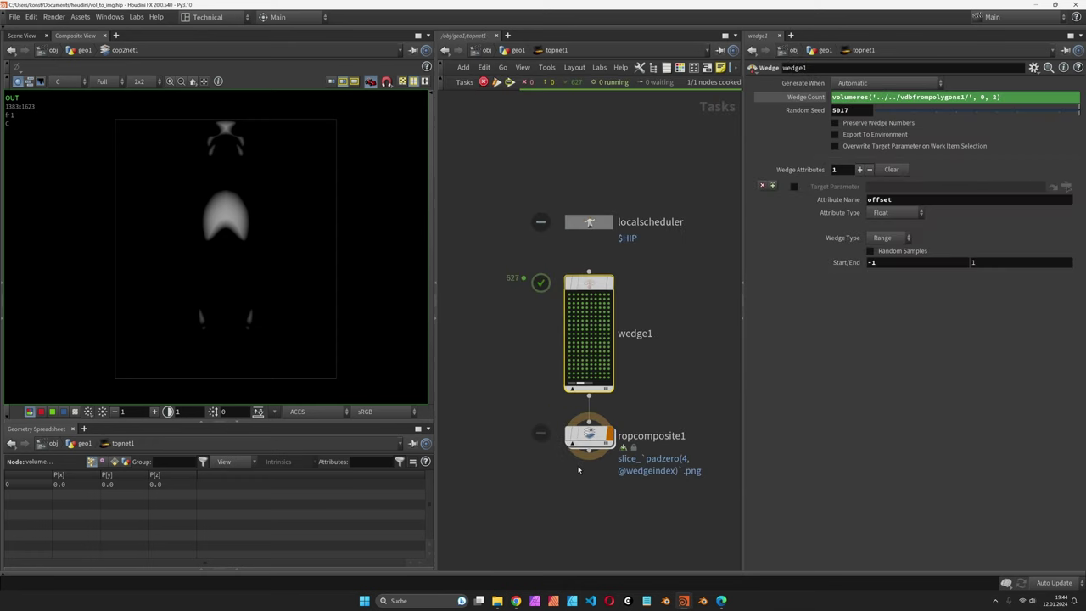
{"action": "left_click", "coordinate": [595, 351]}
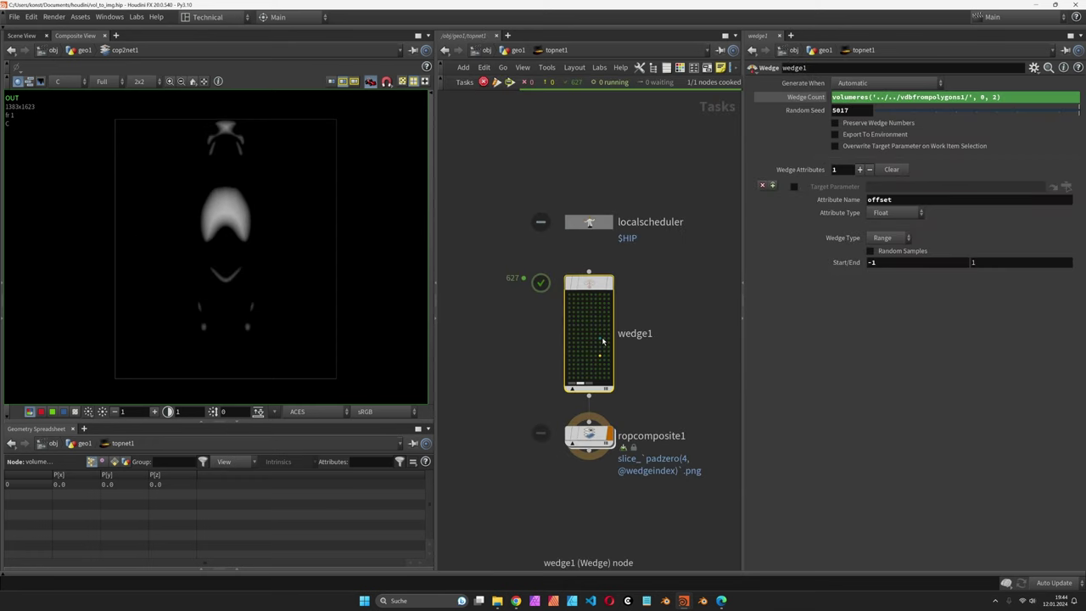
{"action": "left_click", "coordinate": [582, 337]}
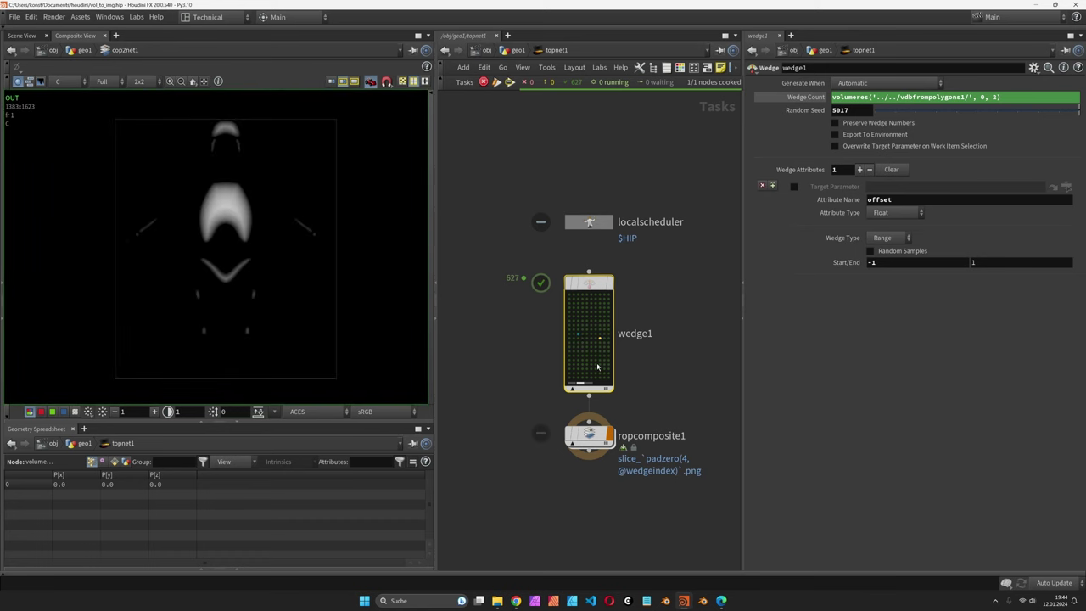
Step: Look over the Slice Images from Volumes and Patreon browser pages, then return to untitled.hip
{"action": "key", "text": "alt+Tab"}
{"action": "left_click", "coordinate": [728, 344]}
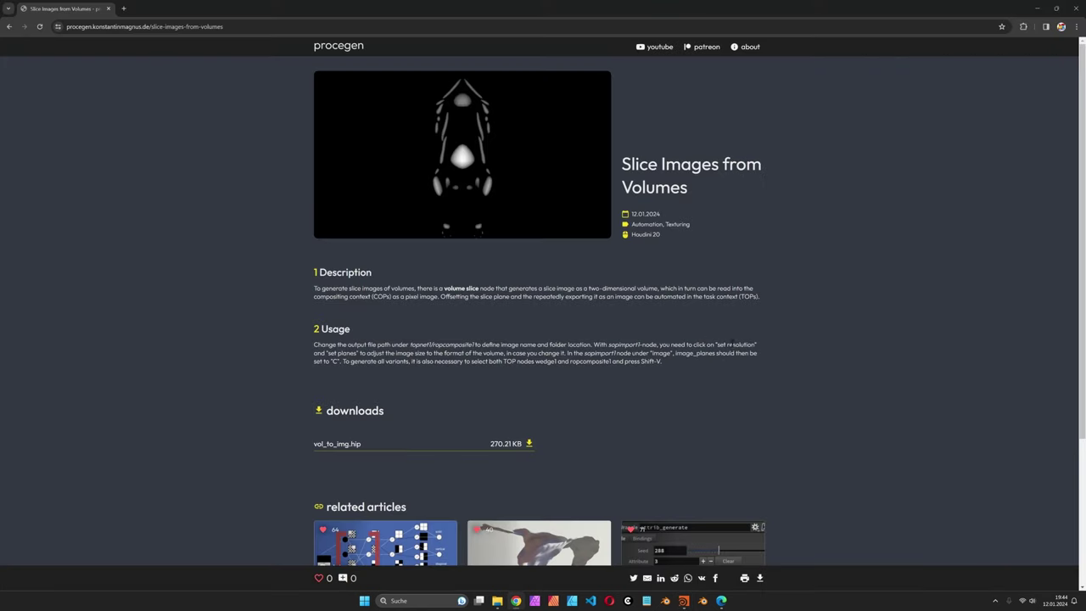
{"action": "key", "text": "alt+Tab"}
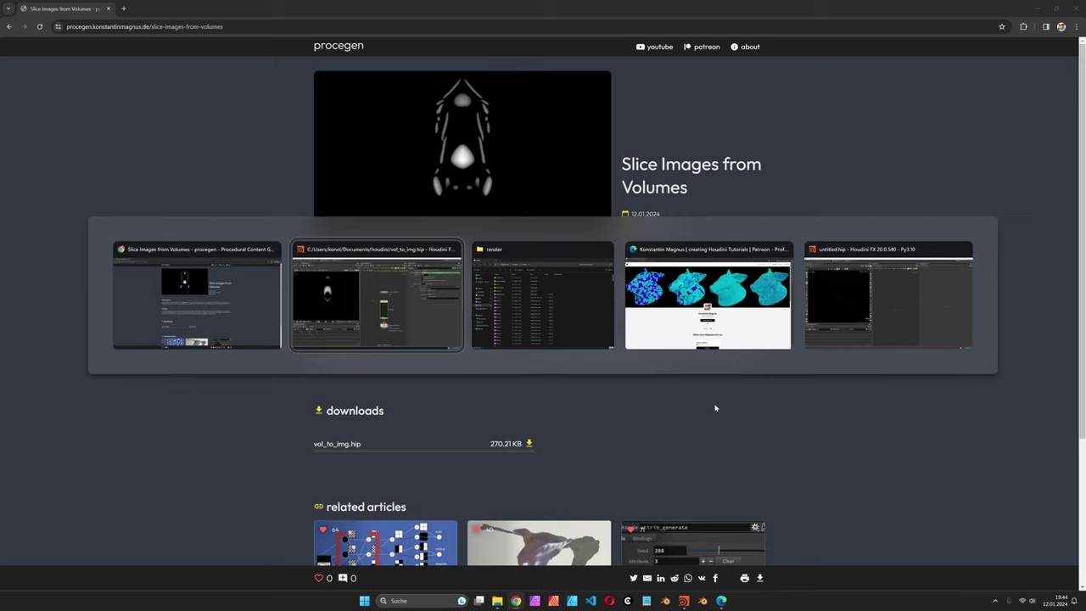
{"action": "key", "text": "alt+Tab"}
{"action": "key", "text": "alt+Tab"}
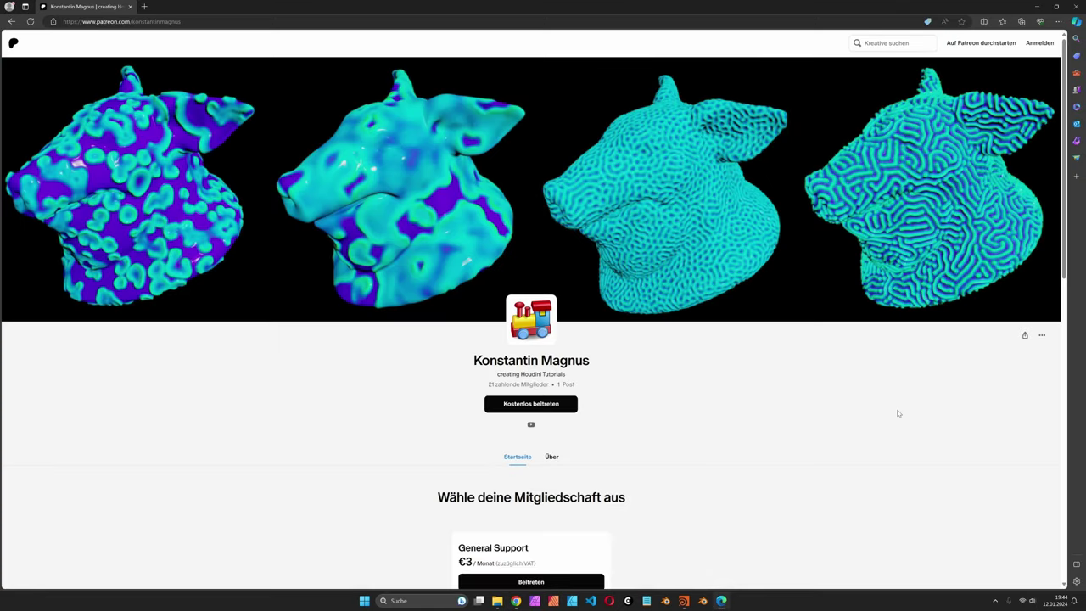
{"action": "key", "text": "alt+Tab"}
{"action": "key", "text": "alt+Tab"}
{"action": "key", "text": "alt+Tab"}
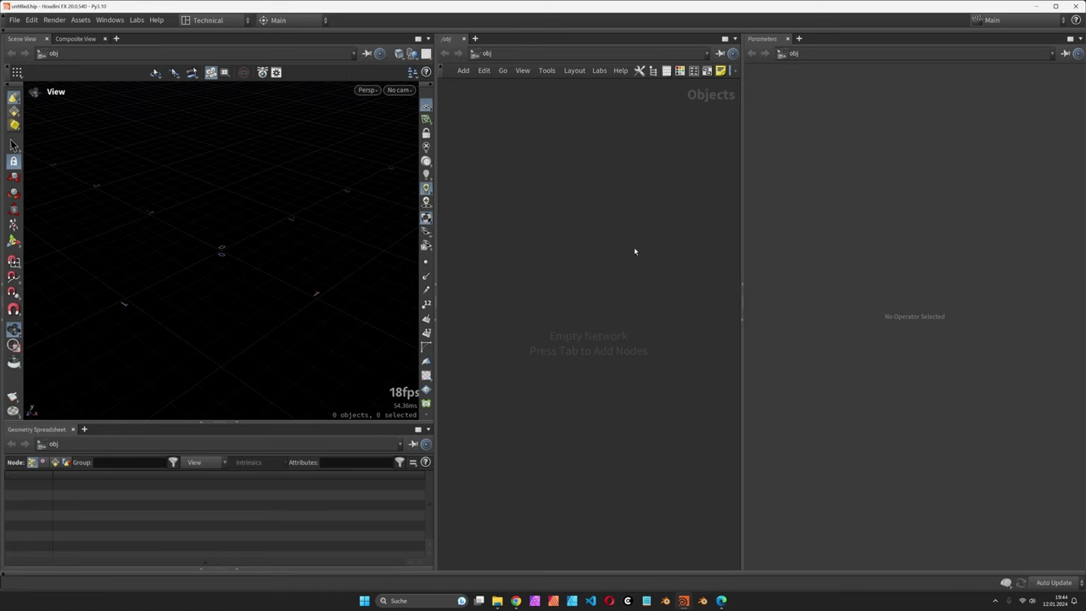
Step: Create a geo1 geometry container and go inside it
{"action": "key", "text": "Tab"}
{"action": "type", "text": "geo"}
{"action": "key", "text": "Return"}
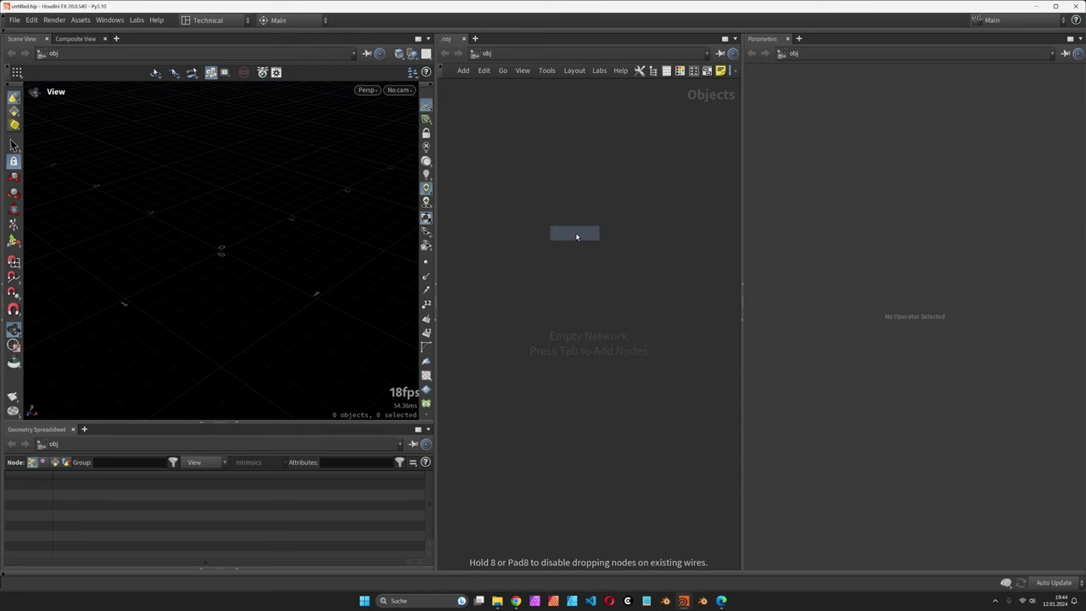
{"action": "left_click", "coordinate": [576, 238]}
{"action": "key", "text": "Return"}
Step: Add a Test Geometry: Capybara node inside geo1
{"action": "key", "text": "Tab"}
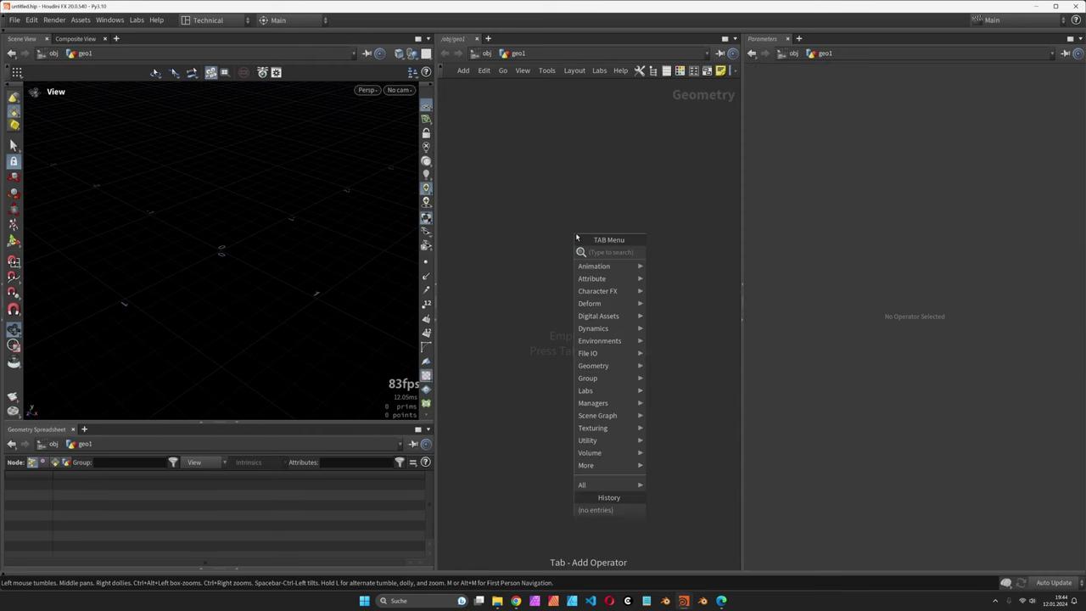
{"action": "type", "text": "test"}
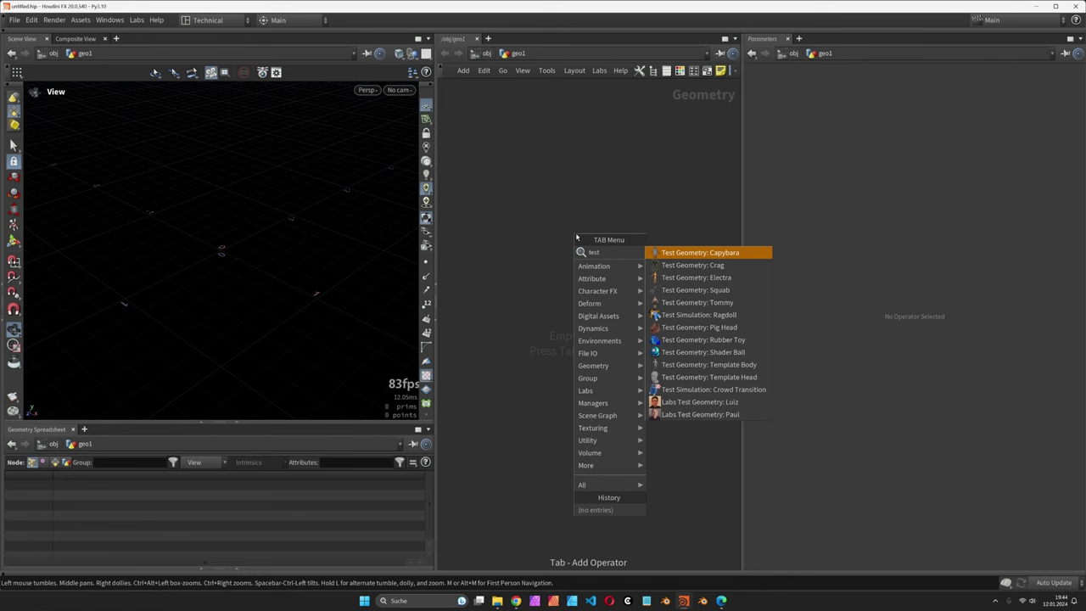
{"action": "key", "text": "Return"}
{"action": "left_click", "coordinate": [576, 234]}
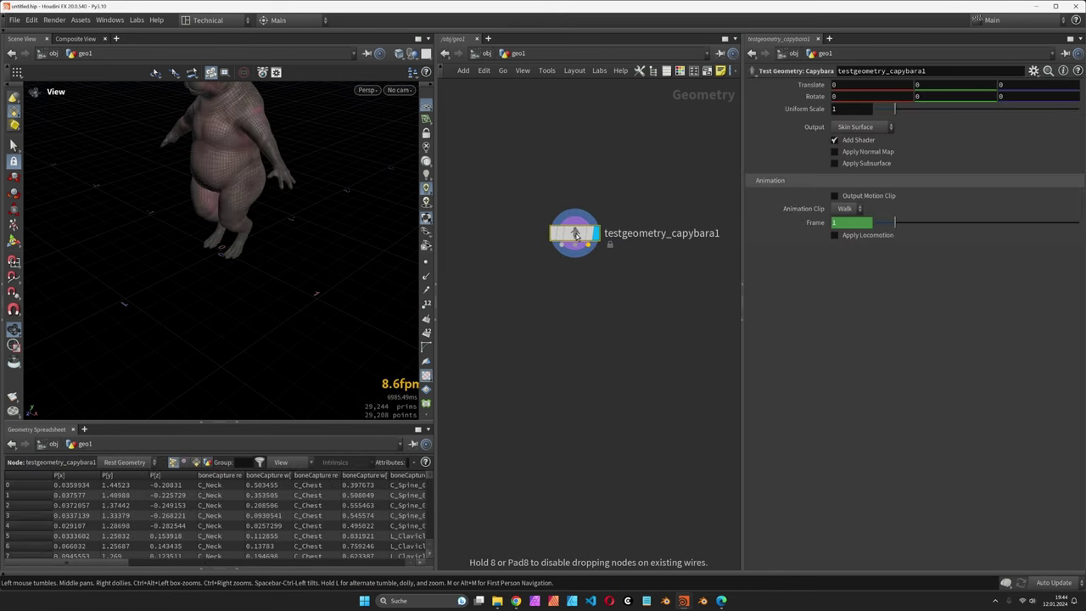
Step: Turn off the capybara's shader, output Muscle Surfaces, and wire in a Subdivide node
{"action": "left_click_drag", "start_coordinate": [301, 246], "coordinate": [340, 281]}
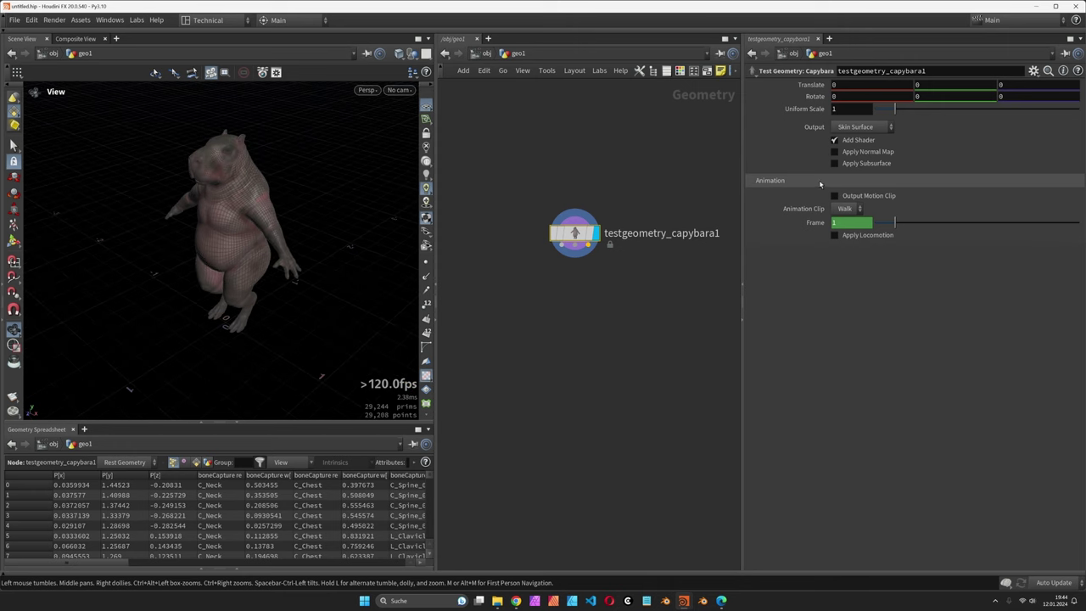
{"action": "left_click", "coordinate": [860, 141]}
{"action": "left_click", "coordinate": [857, 127]}
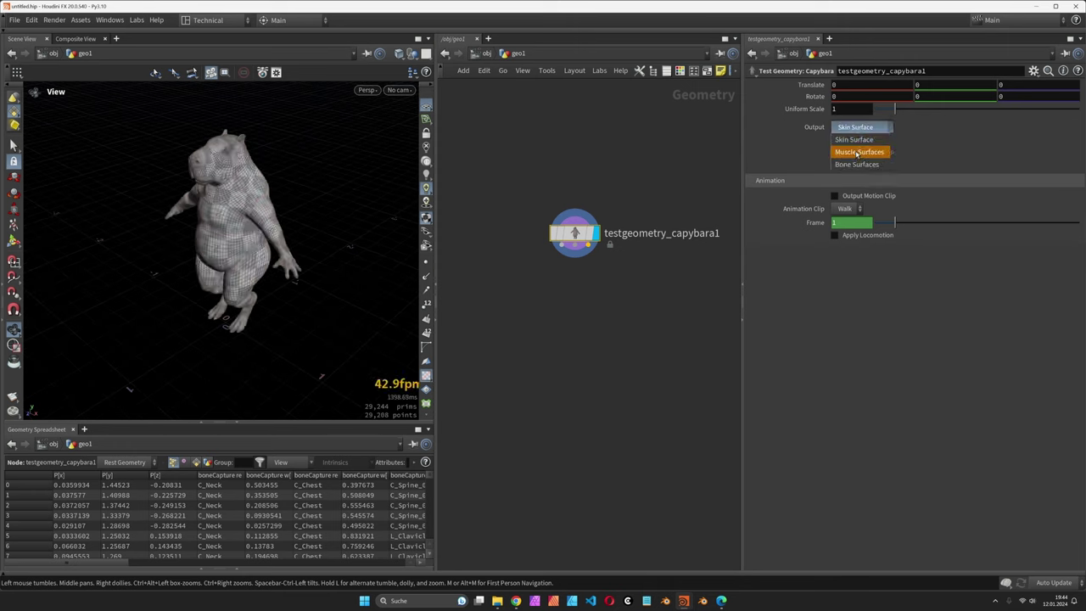
{"action": "left_click", "coordinate": [859, 152]}
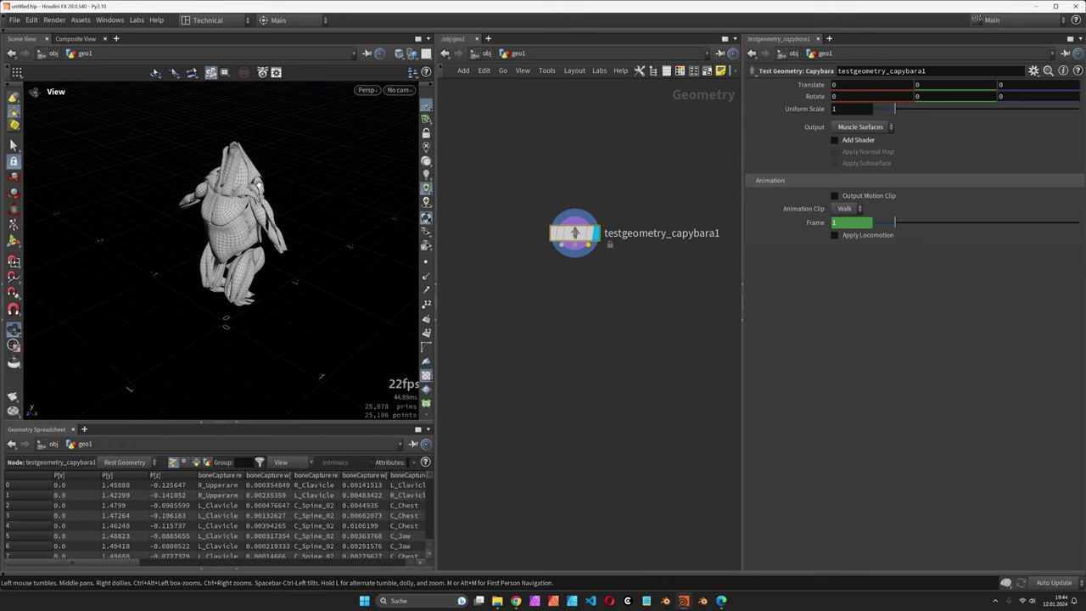
{"action": "left_click", "coordinate": [566, 253]}
{"action": "left_click", "coordinate": [590, 272]}
Step: Place and display subdivide1, then add a VDB from Polygons node after it
{"action": "mouse_move", "coordinate": [628, 286]}
{"action": "left_click", "coordinate": [727, 286]}
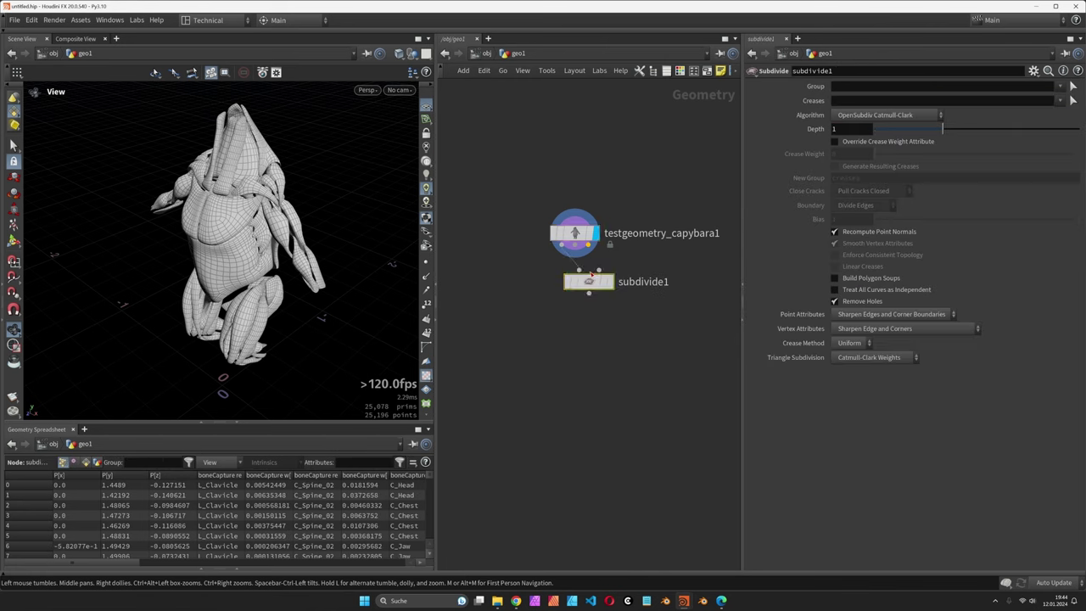
{"action": "key", "text": "l"}
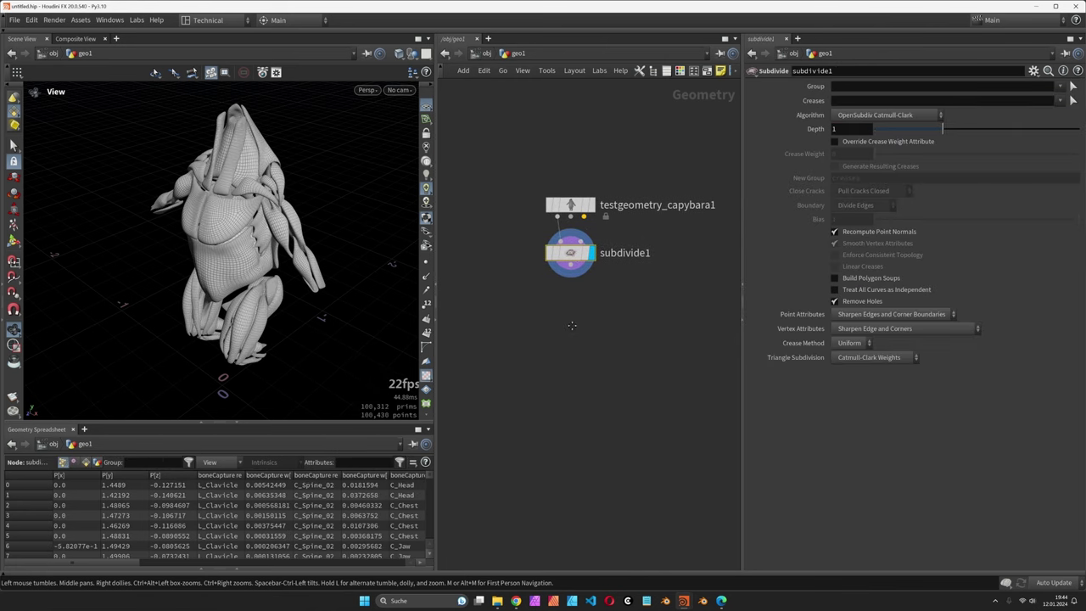
{"action": "left_click", "coordinate": [570, 270]}
{"action": "left_click", "coordinate": [585, 298]}
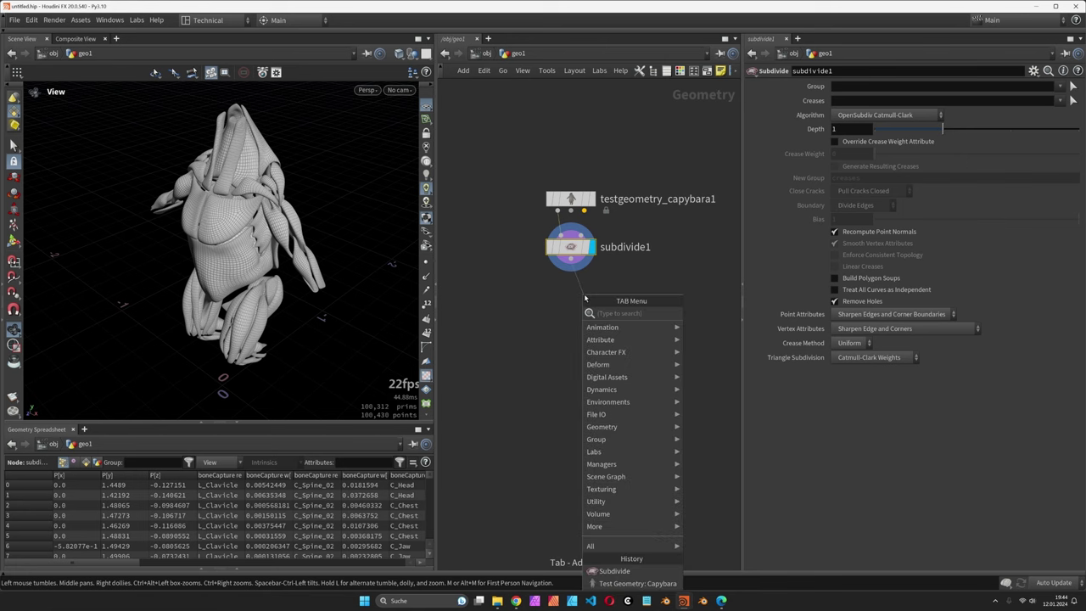
{"action": "type", "text": "vdbfr"}
{"action": "key", "text": "Down"}
{"action": "key", "text": "Down"}
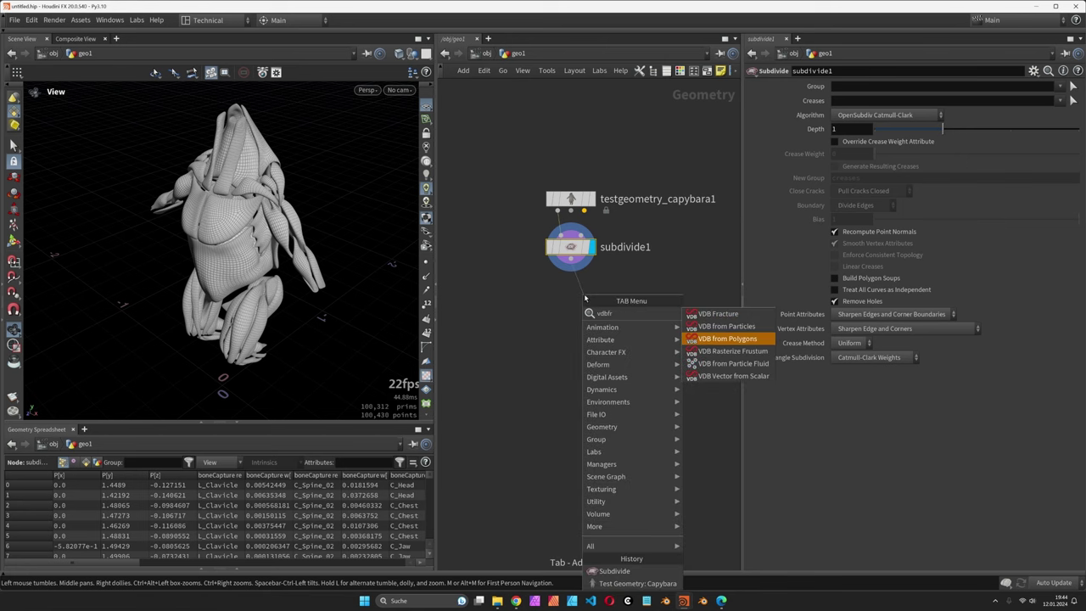
{"action": "key", "text": "Return"}
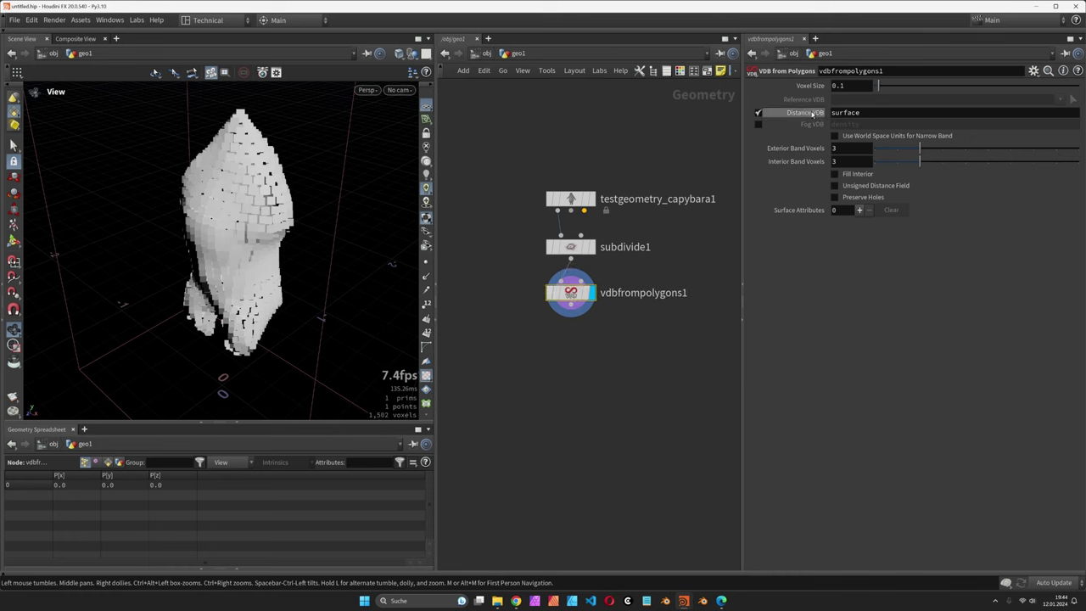
Step: Set the VDB voxel size to 0.002 and turn off the Distance VDB output
{"action": "left_click_drag", "start_coordinate": [841, 85], "coordinate": [852, 87]}
{"action": "type", "text": "00"}
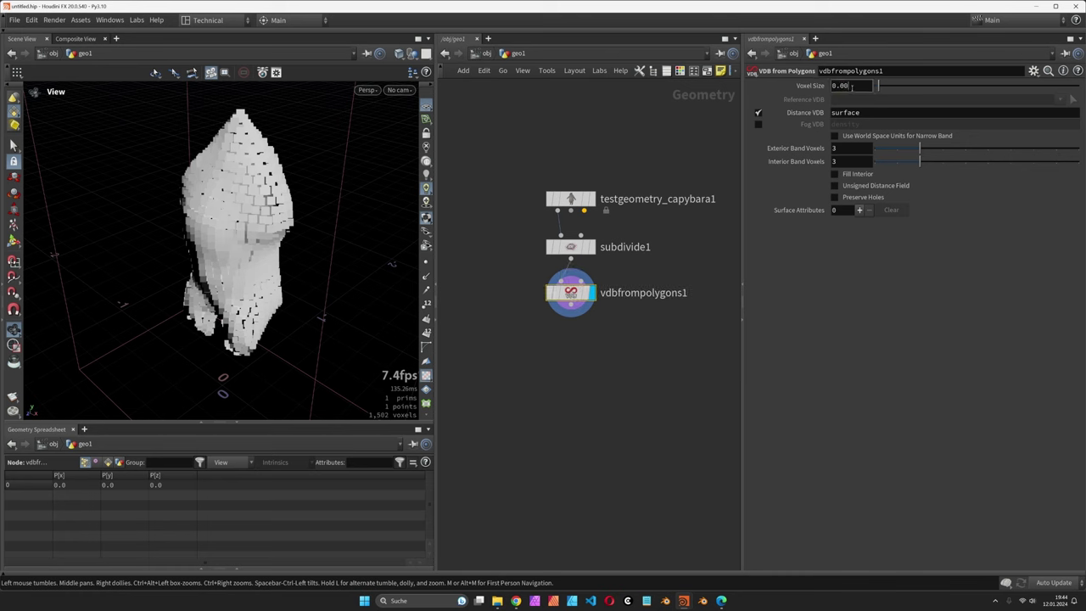
{"action": "type", "text": "2"}
{"action": "key", "text": "Return"}
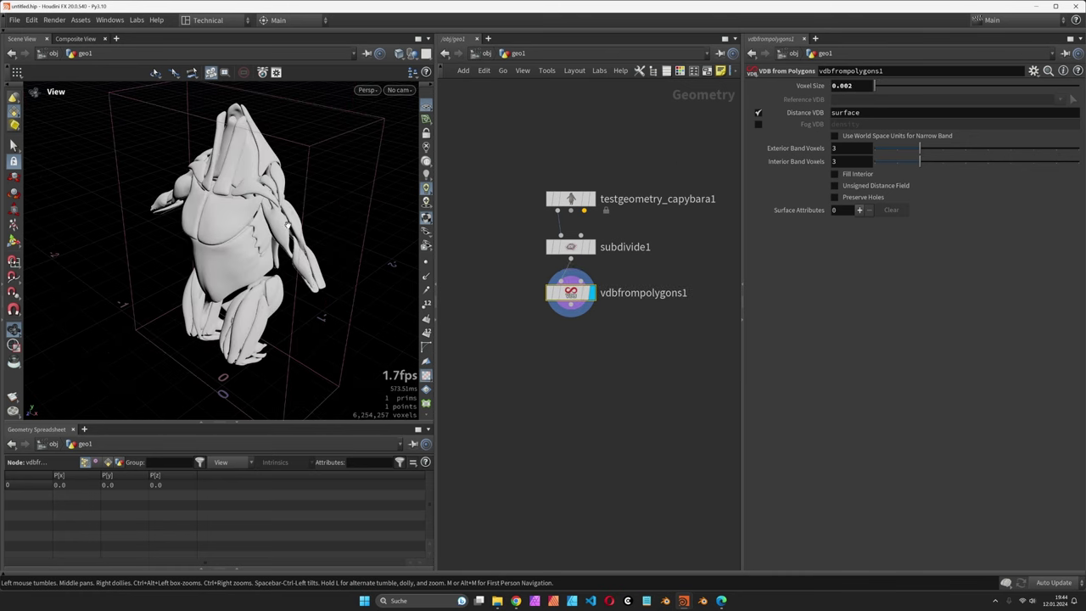
{"action": "left_click_drag", "start_coordinate": [266, 234], "coordinate": [237, 223]}
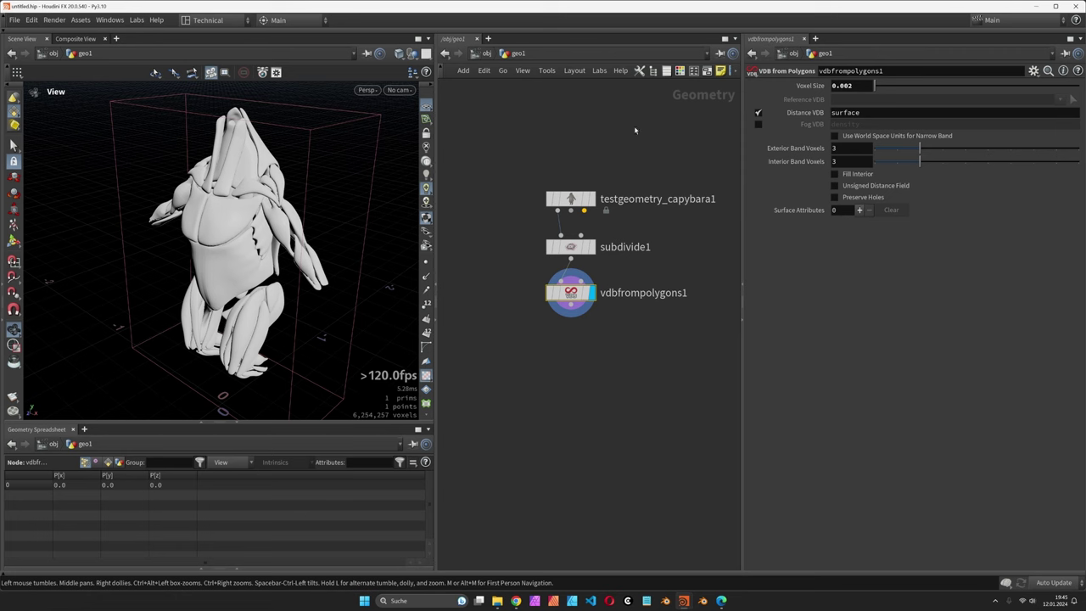
{"action": "left_click", "coordinate": [758, 113]}
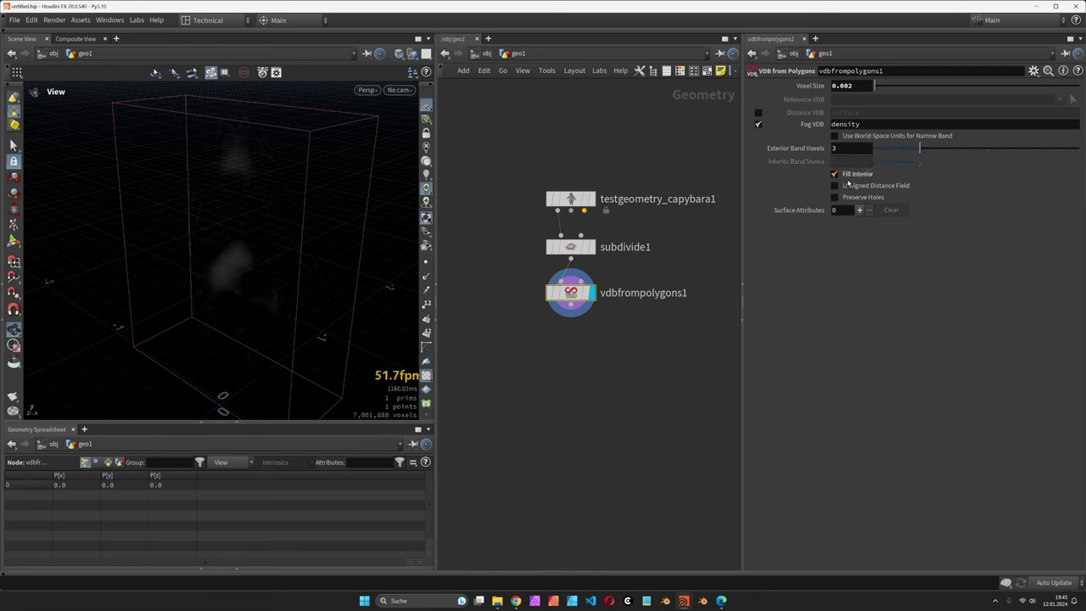
{"action": "key", "text": "Tab"}
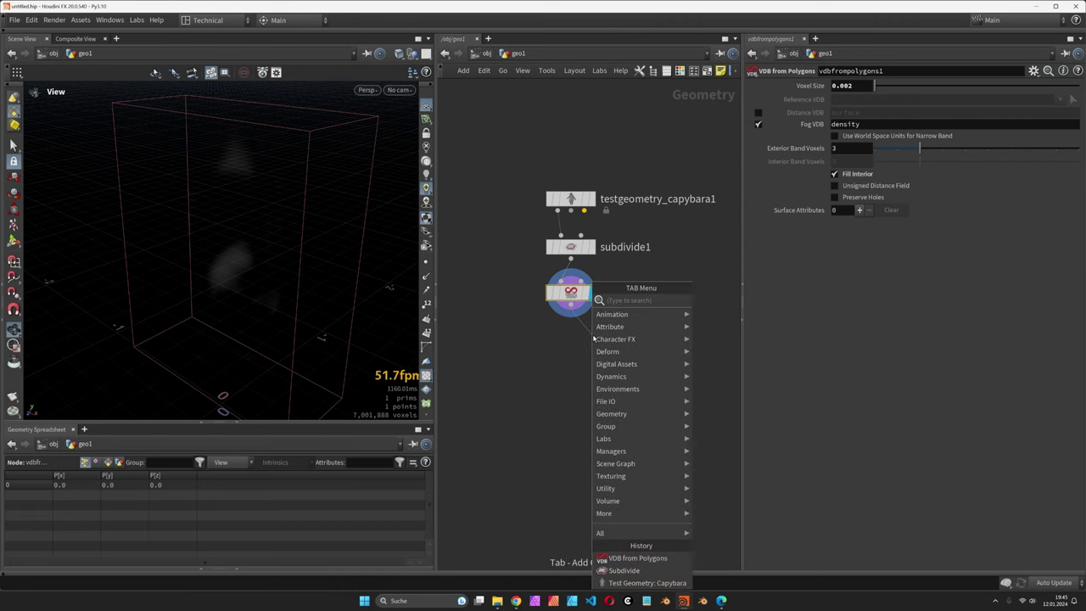
Step: Add a Volume Visualization with Density Scale 100 and hide the viewport ground grid
{"action": "type", "text": "volvis"}
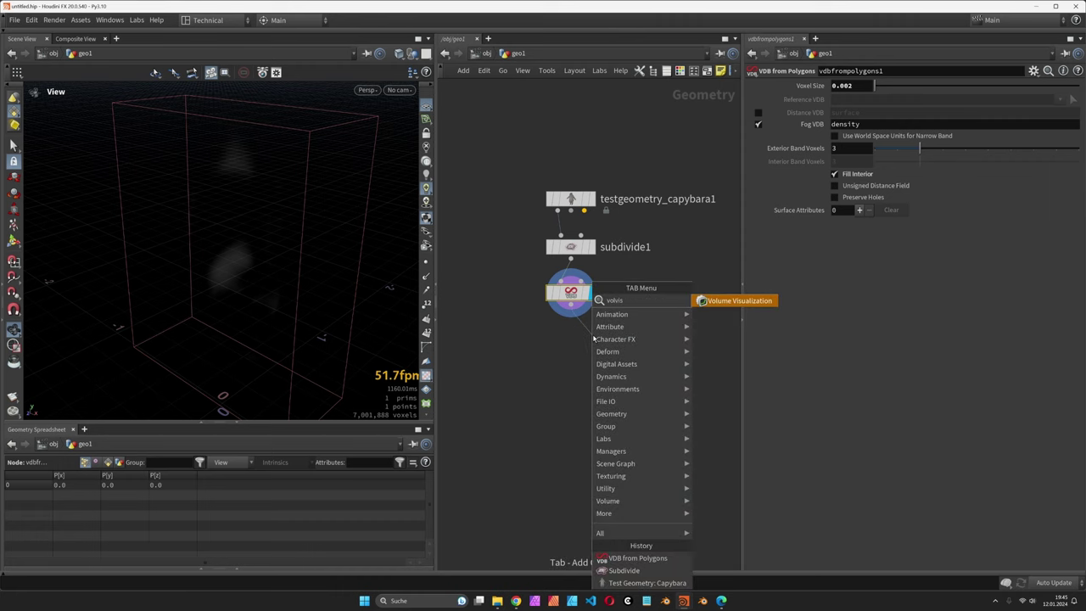
{"action": "key", "text": "Return"}
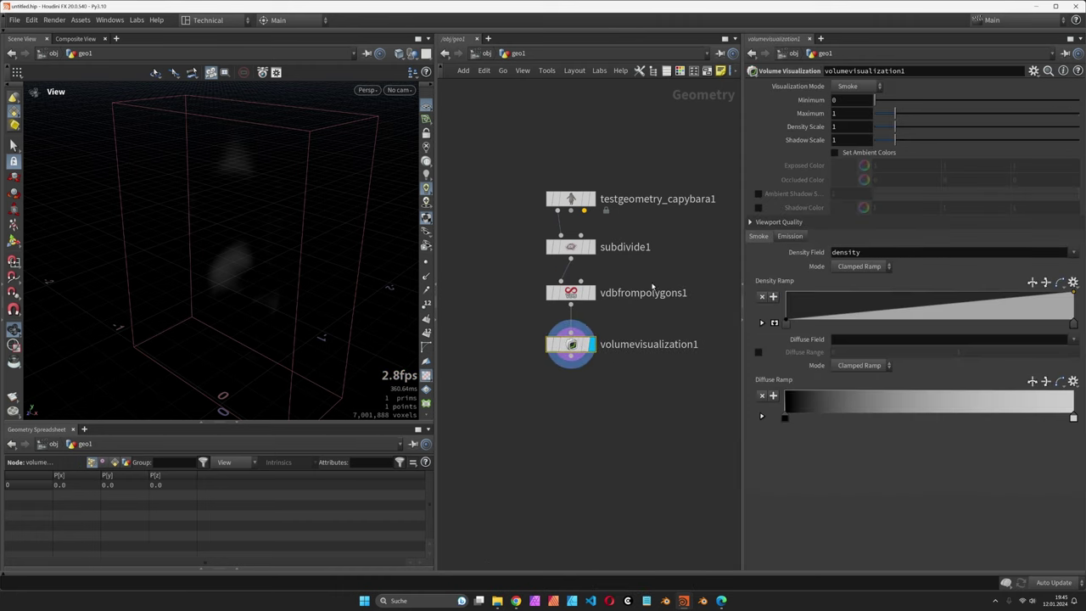
{"action": "type", "text": "00"}
{"action": "key", "text": "Return"}
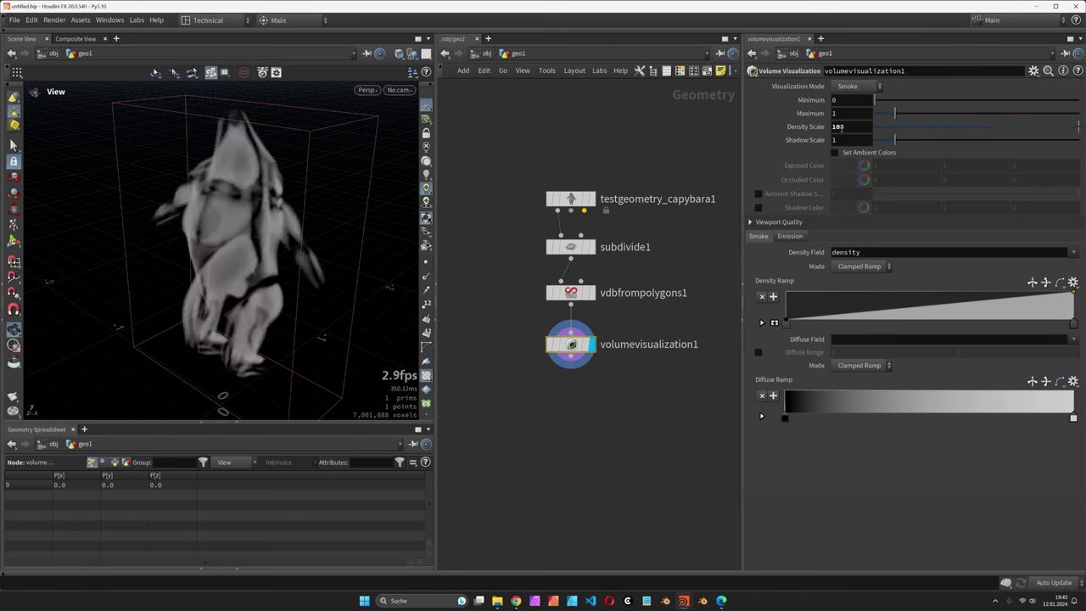
{"action": "left_click_drag", "start_coordinate": [252, 226], "coordinate": [352, 155]}
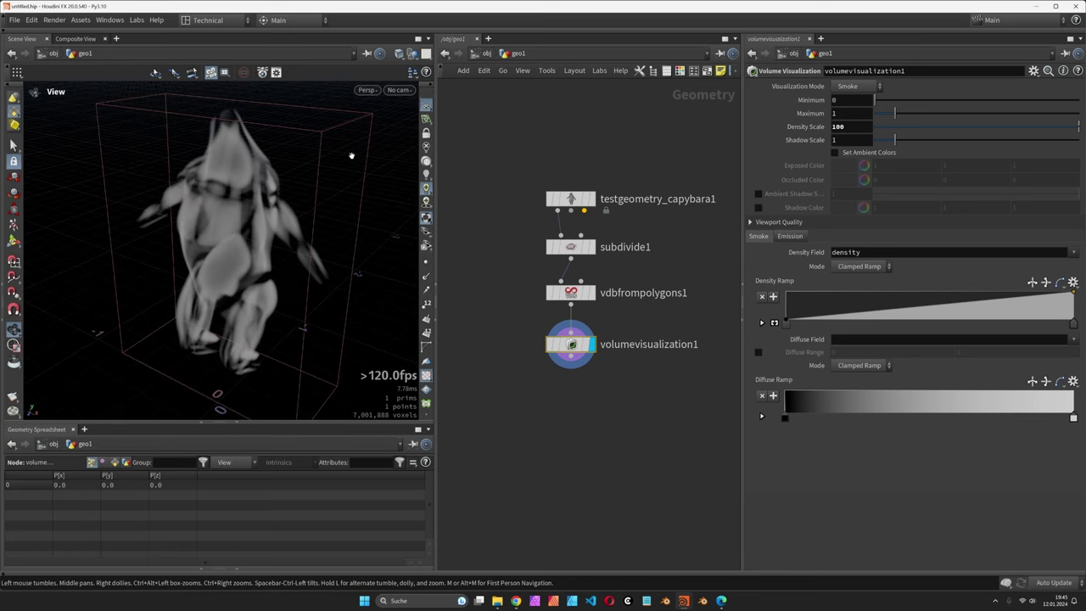
{"action": "left_click", "coordinate": [427, 106]}
{"action": "left_click_drag", "start_coordinate": [243, 213], "coordinate": [233, 219]}
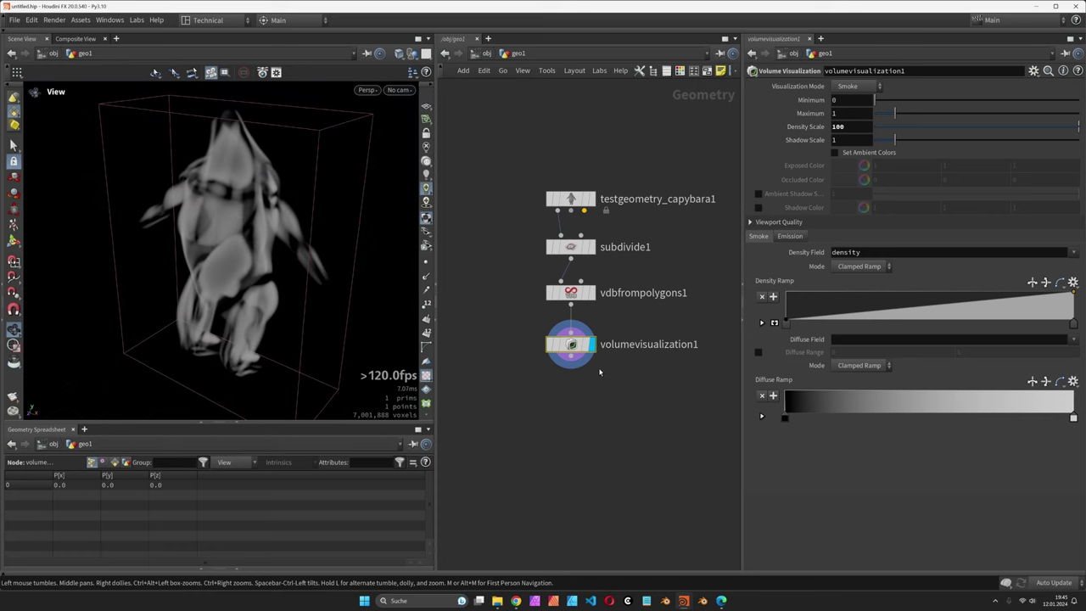
Step: Add a Volume Slice using the Volume method, with the plane offset at -0.435
{"action": "key", "text": "Tab"}
{"action": "type", "text": "v"}
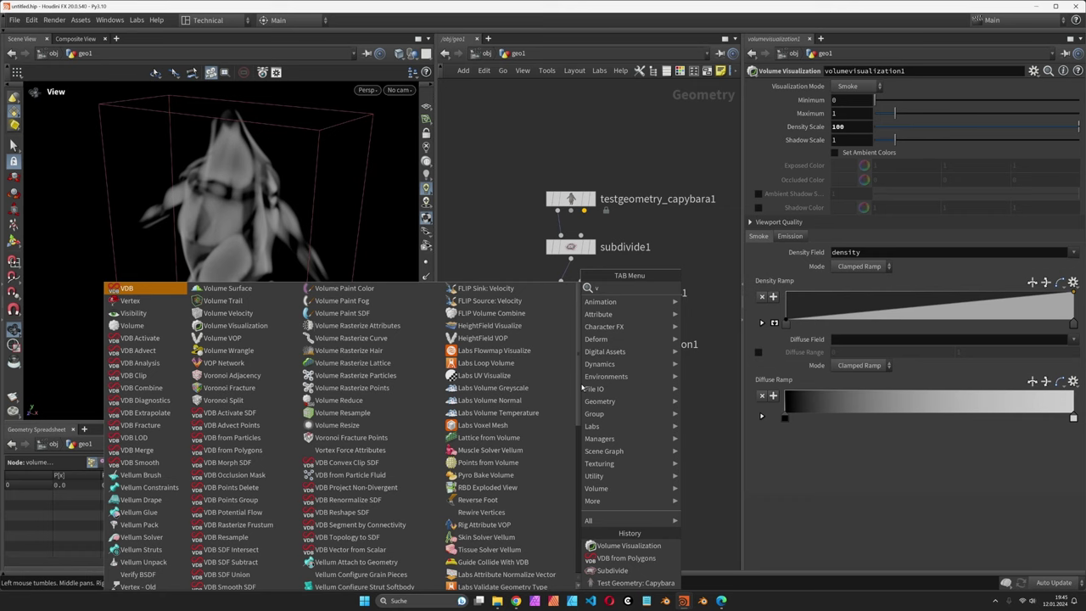
{"action": "key", "text": "BackSpace"}
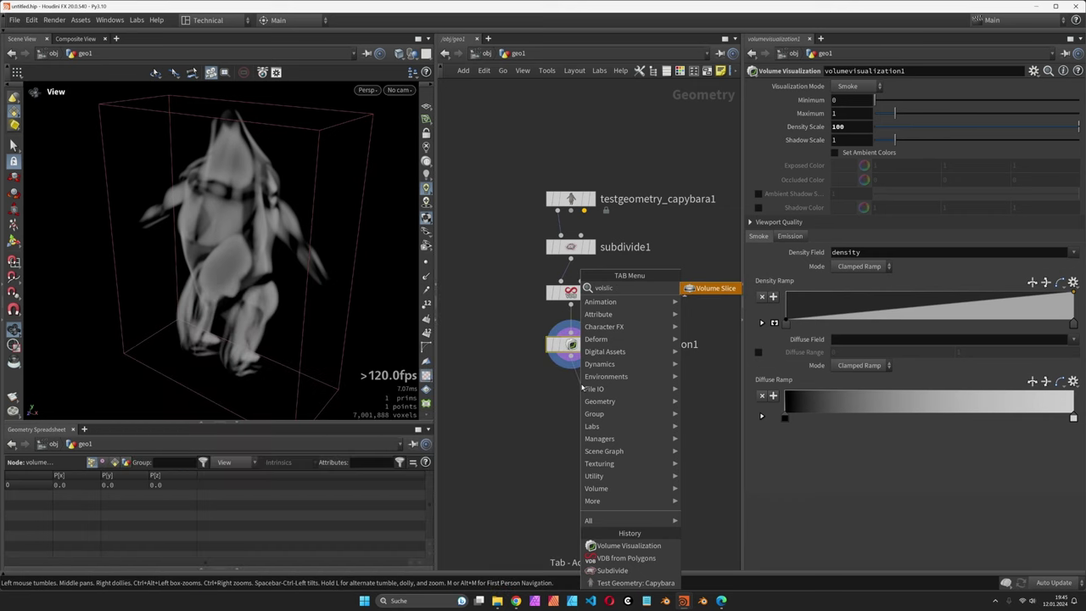
{"action": "key", "text": "Escape"}
{"action": "left_click", "coordinate": [581, 388]}
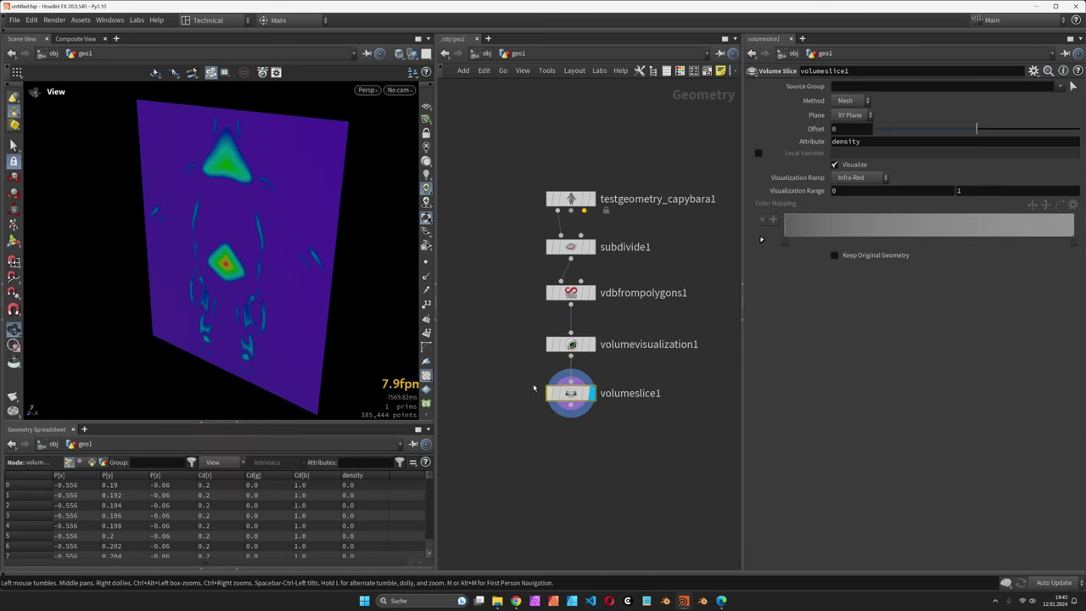
{"action": "left_click_drag", "start_coordinate": [311, 272], "coordinate": [304, 271]}
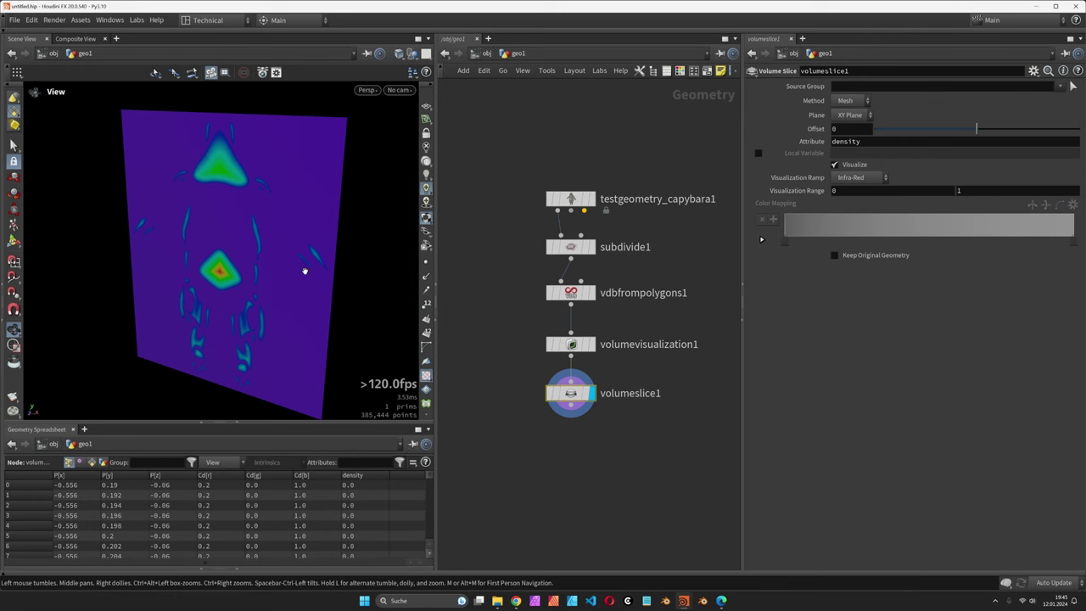
{"action": "left_click", "coordinate": [845, 101]}
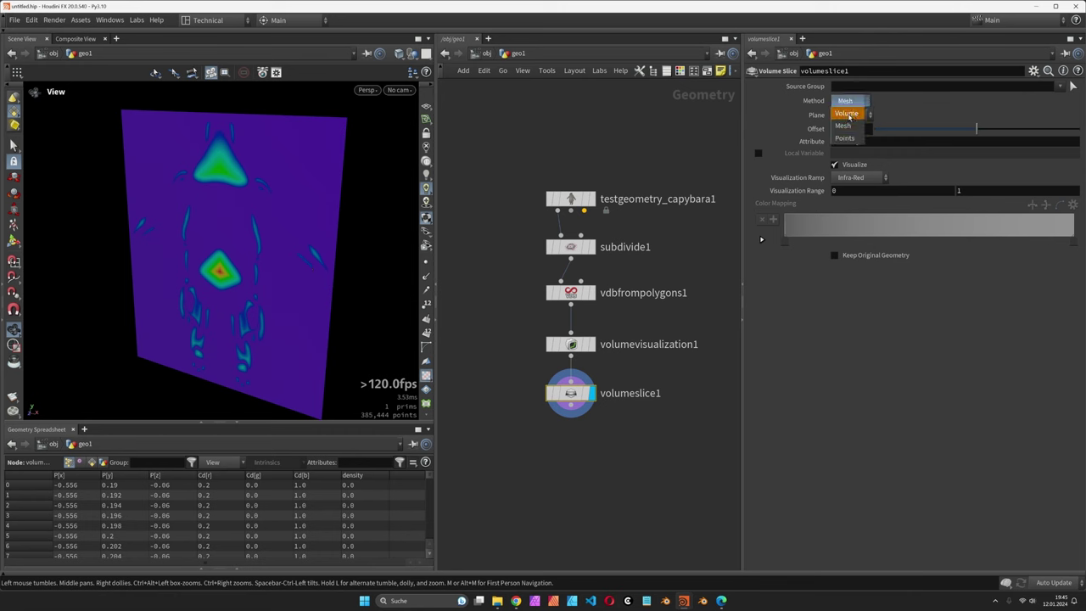
{"action": "left_click", "coordinate": [848, 115]}
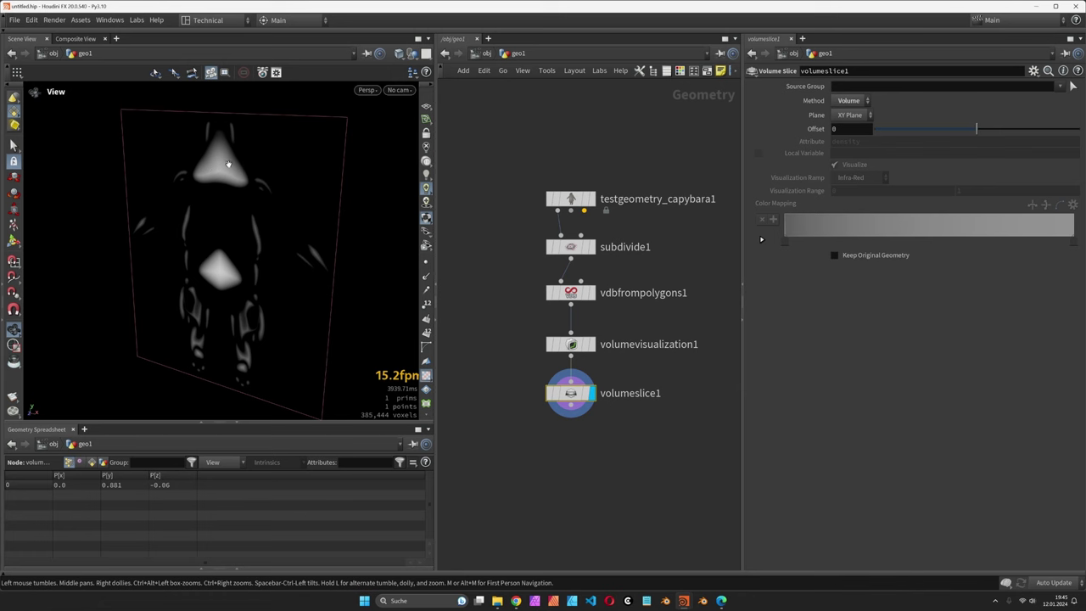
{"action": "left_click_drag", "start_coordinate": [976, 129], "coordinate": [933, 134]}
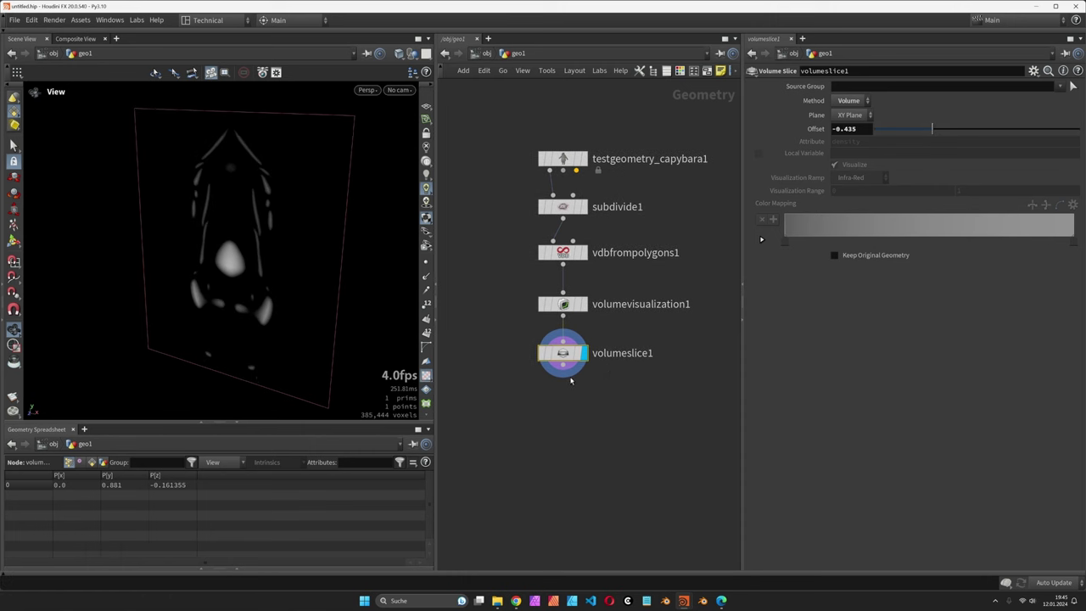
Step: Add a Null below volumeslice1 and type the name OUT_VOL
{"action": "left_click", "coordinate": [562, 368]}
{"action": "key", "text": "Tab"}
{"action": "type", "text": "nu"}
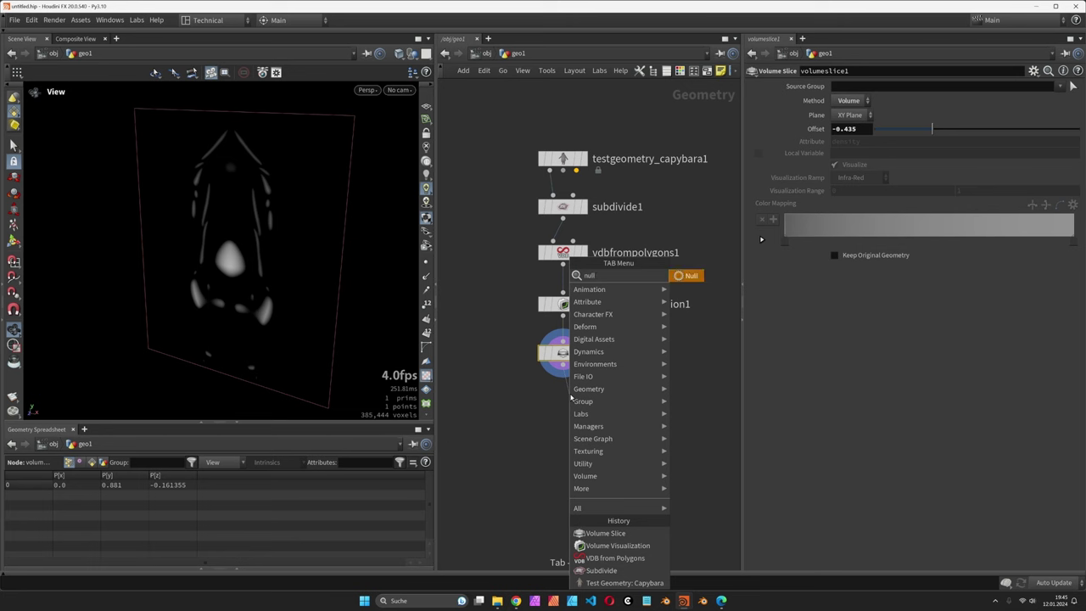
{"action": "key", "text": "Return"}
{"action": "double_click", "coordinate": [597, 405]}
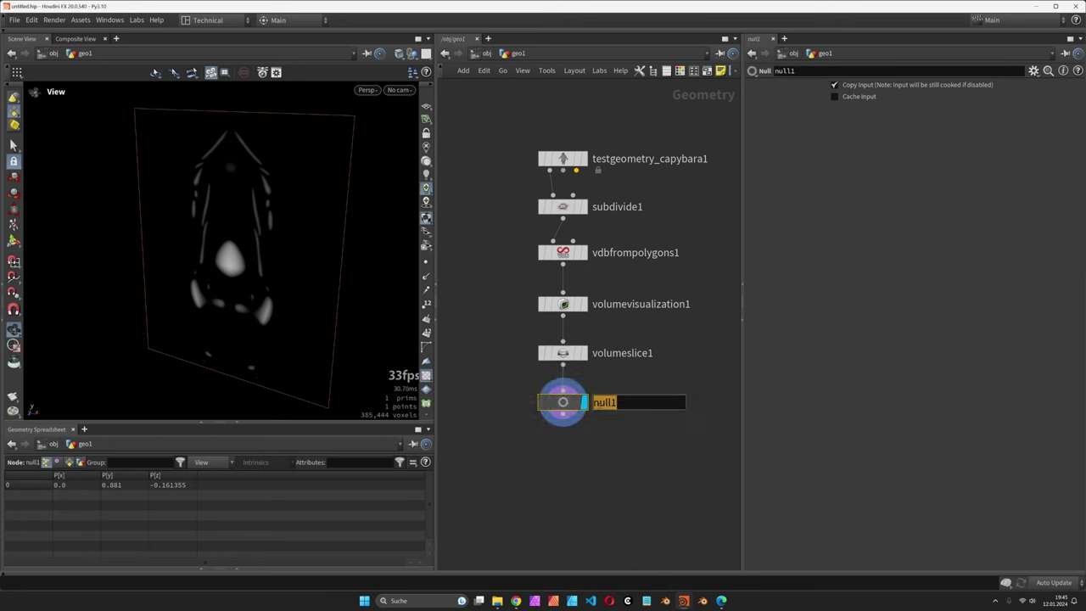
{"action": "type", "text": "OUT_VOL"}
Step: Confirm the OUT_VOL name, then place cop2net1 below it and go inside
{"action": "key", "text": "Return"}
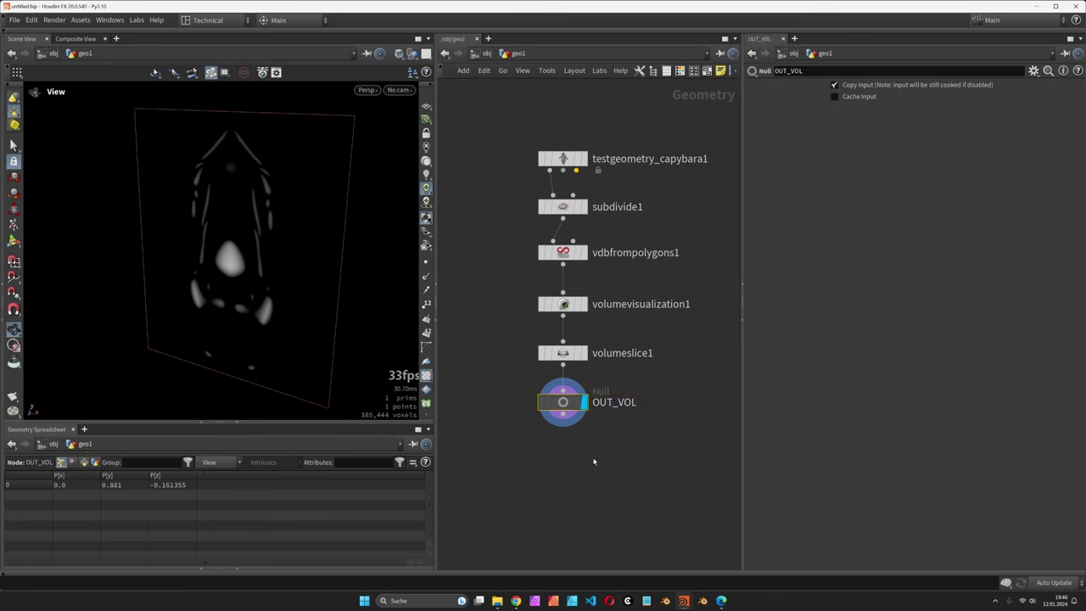
{"action": "left_click_drag", "start_coordinate": [254, 254], "coordinate": [323, 305]}
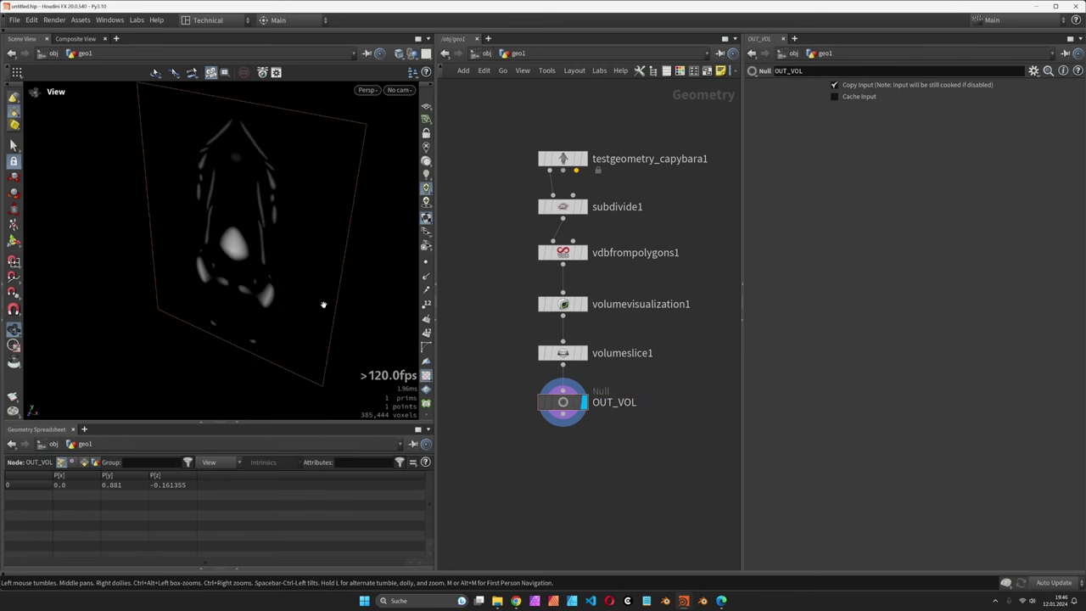
{"action": "key", "text": "Tab"}
{"action": "type", "text": "cop"}
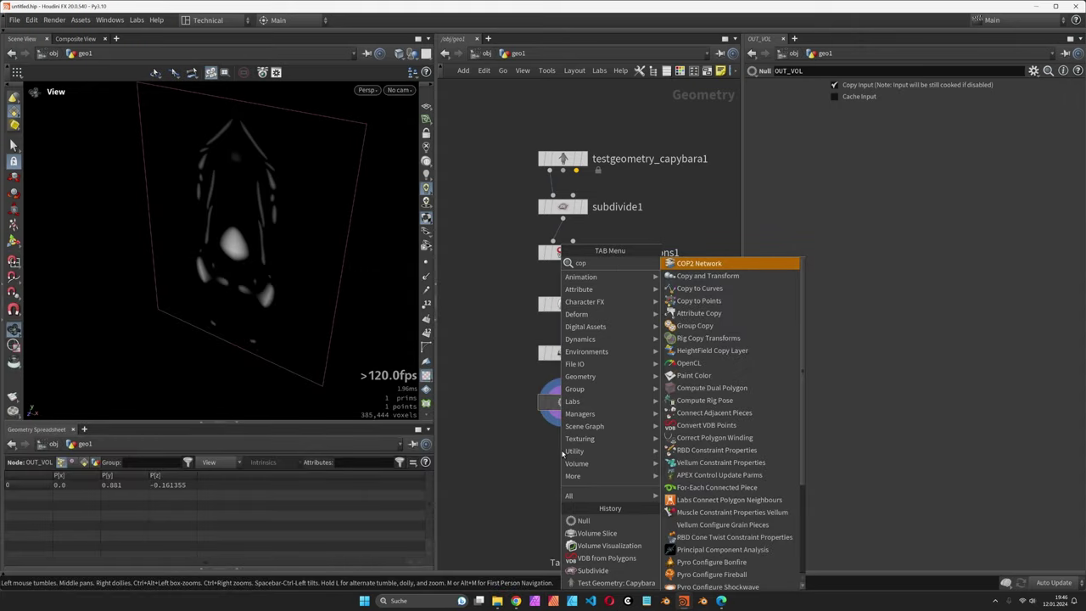
{"action": "key", "text": "Return"}
{"action": "left_click", "coordinate": [563, 456]}
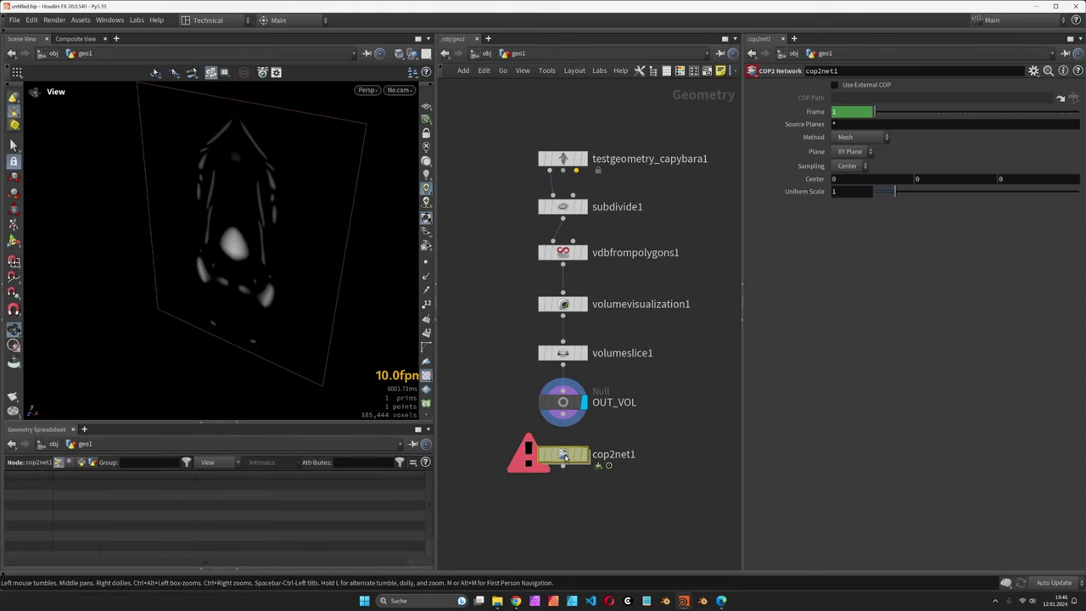
{"action": "double_click", "coordinate": [562, 455]}
Step: Add a sopimport1 SOP Import node inside cop2net1
{"action": "key", "text": "Tab"}
{"action": "type", "text": "sop"}
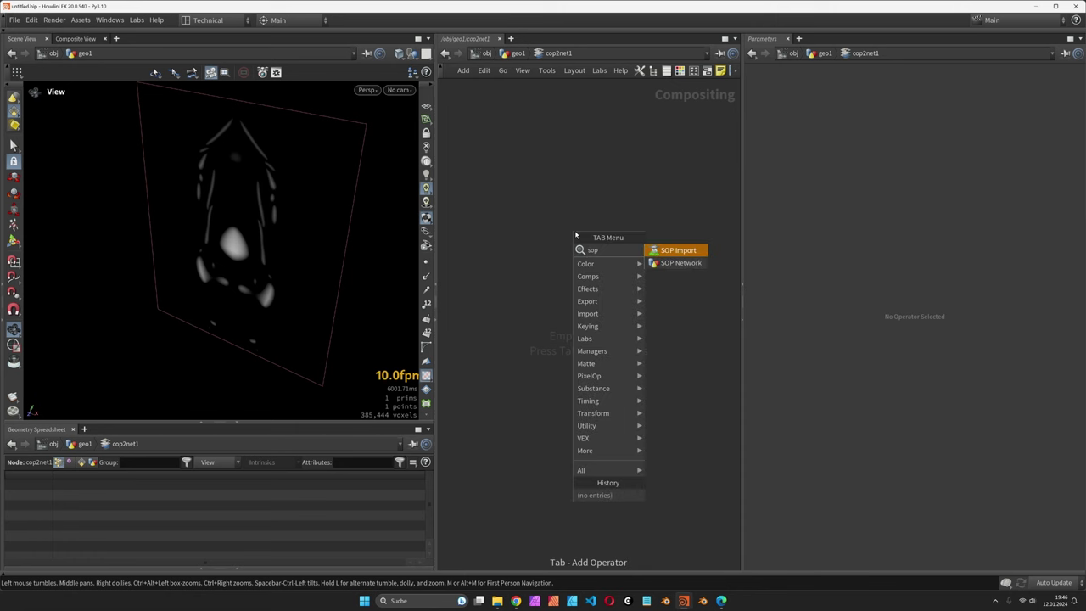
{"action": "key", "text": "Return"}
{"action": "left_click", "coordinate": [575, 234]}
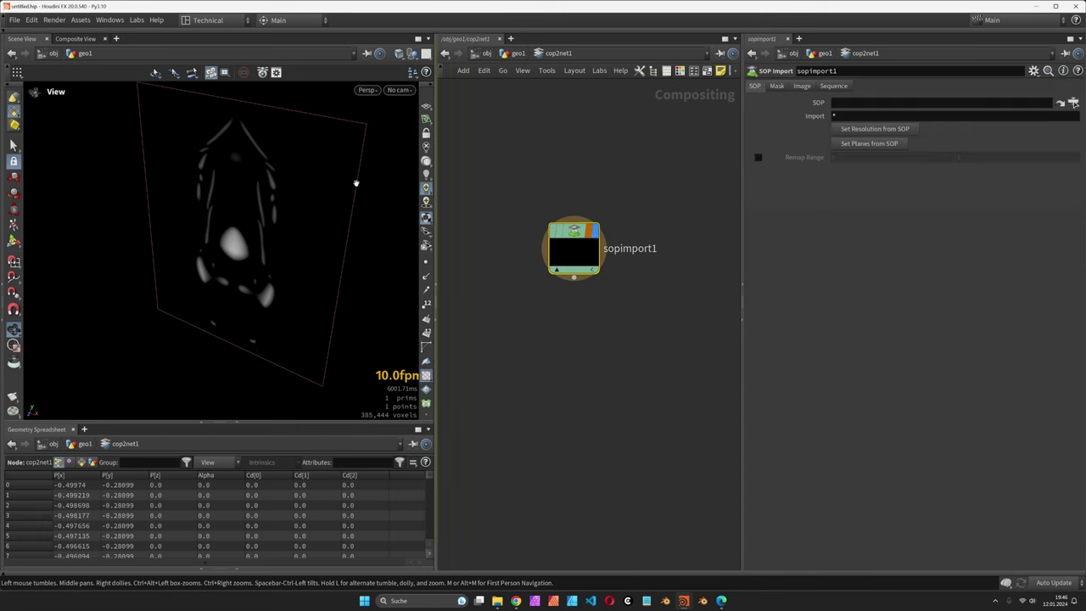
Step: Show the left pane as Composite View and open the SOP path's node chooser
{"action": "left_click", "coordinate": [85, 40]}
{"action": "left_click", "coordinate": [116, 39]}
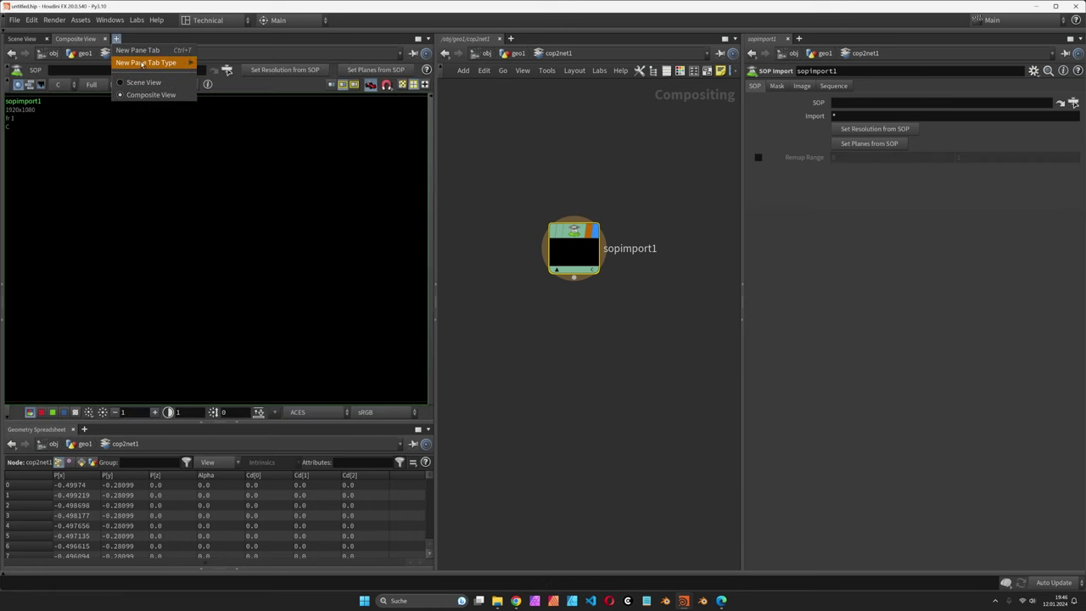
{"action": "mouse_move", "coordinate": [155, 63]}
{"action": "mouse_move", "coordinate": [227, 203]}
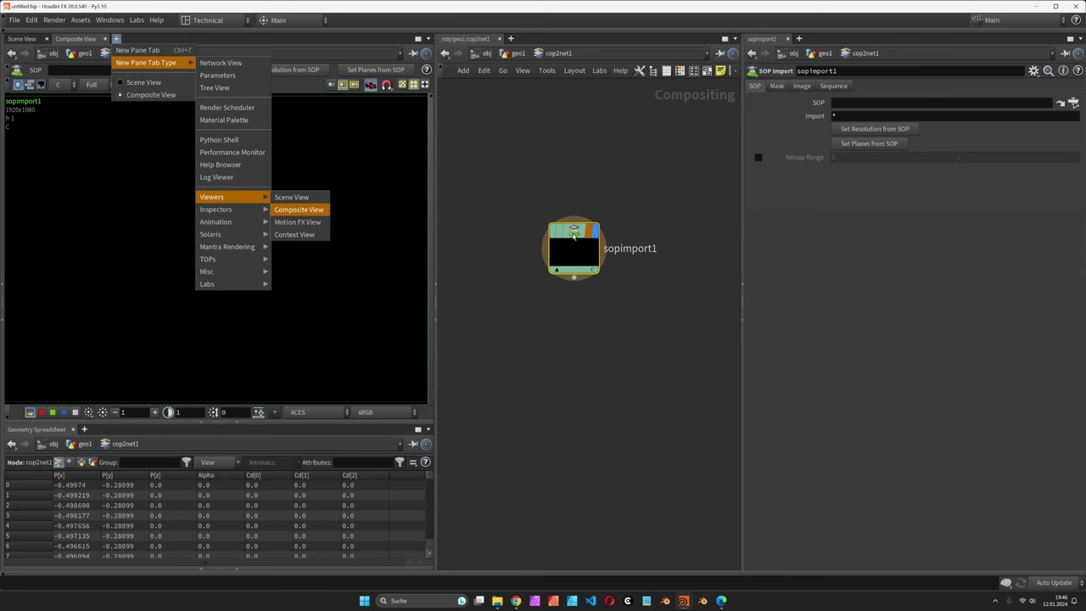
{"action": "left_click", "coordinate": [574, 233]}
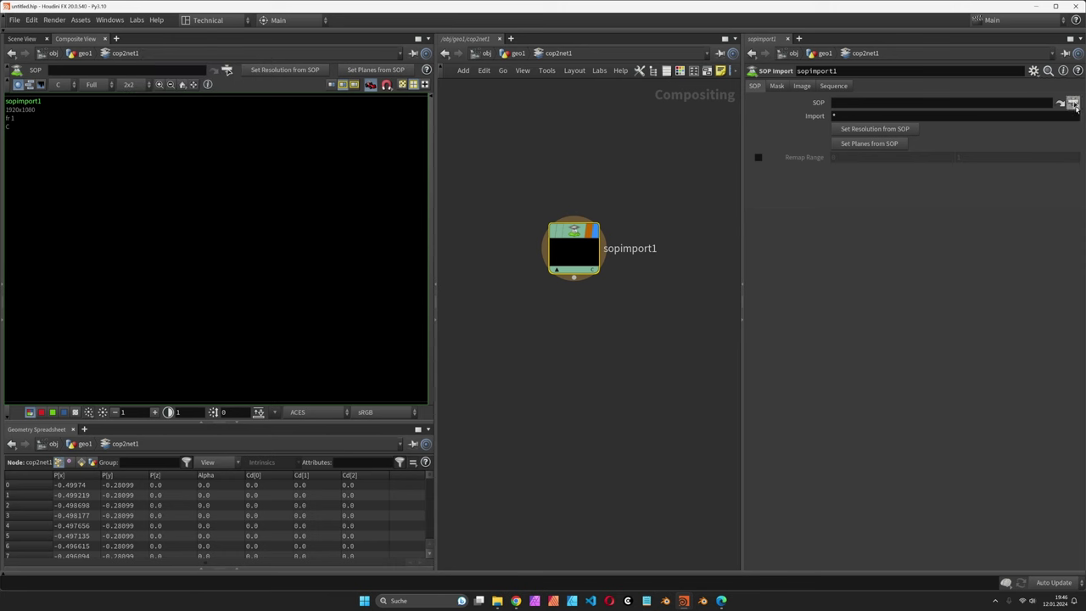
{"action": "left_click", "coordinate": [1073, 103]}
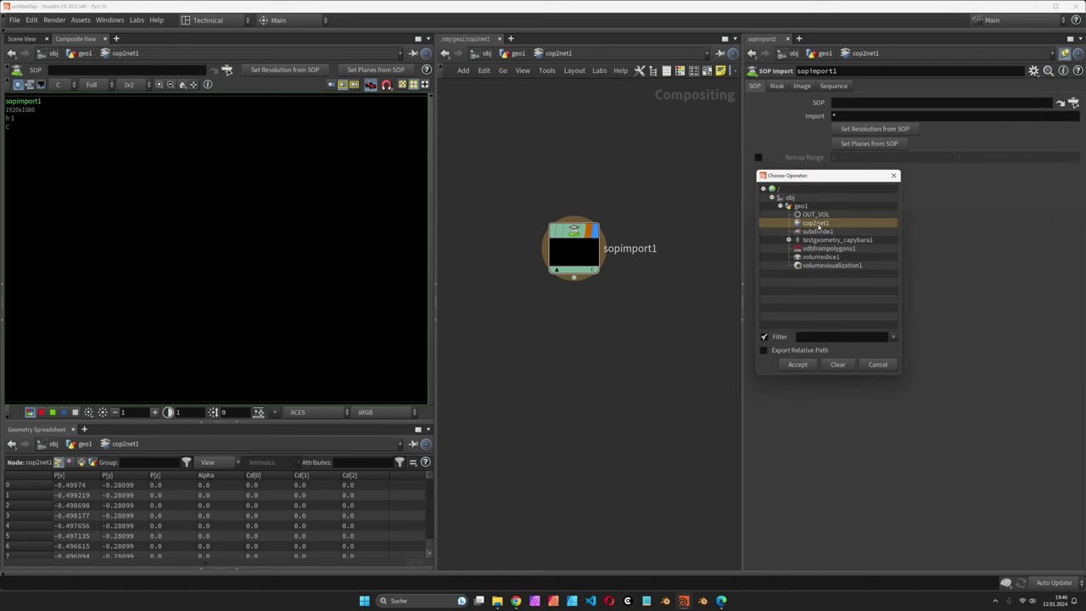
Step: Import /obj/geo1/OUT_VOL at resolution 557x692 with Image Planes set to C (rgb)
{"action": "double_click", "coordinate": [815, 215]}
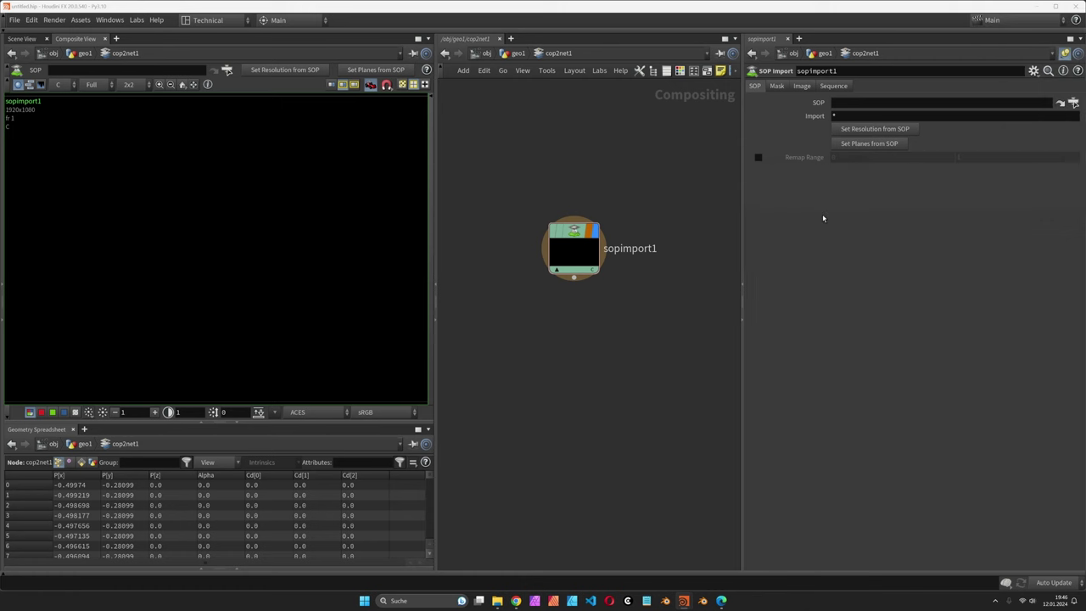
{"action": "left_click", "coordinate": [898, 128]}
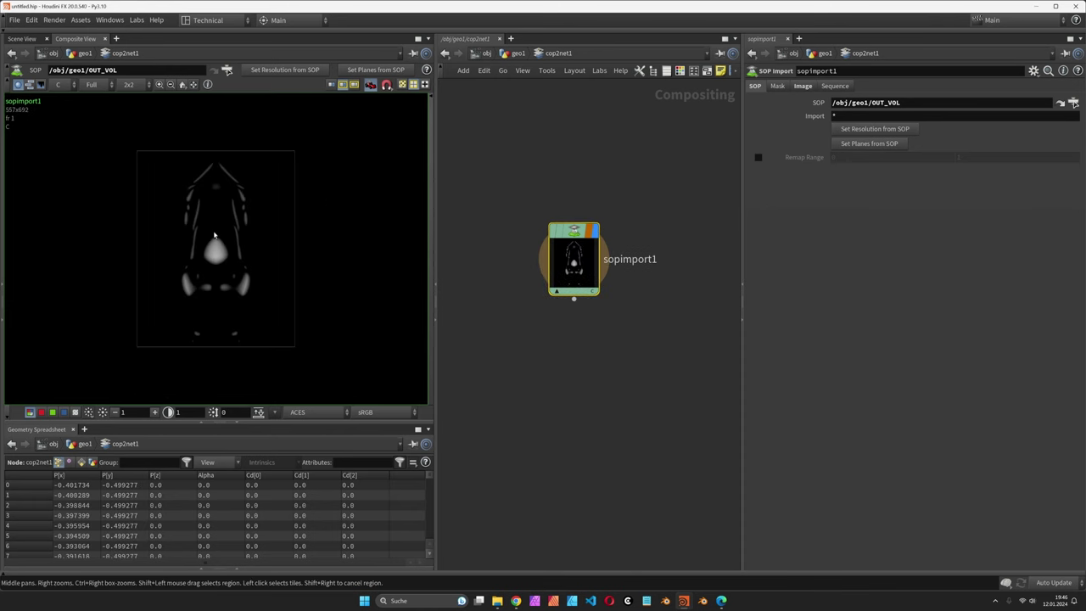
{"action": "scroll", "coordinate": [239, 259], "scroll_direction": "up", "scroll_amount": 2}
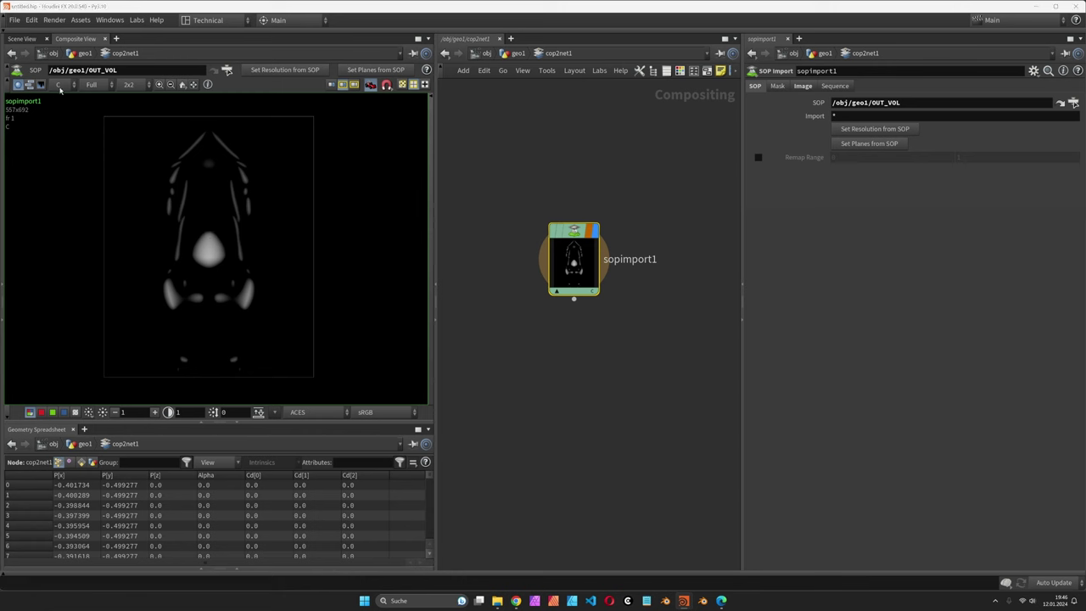
{"action": "left_click", "coordinate": [806, 87]}
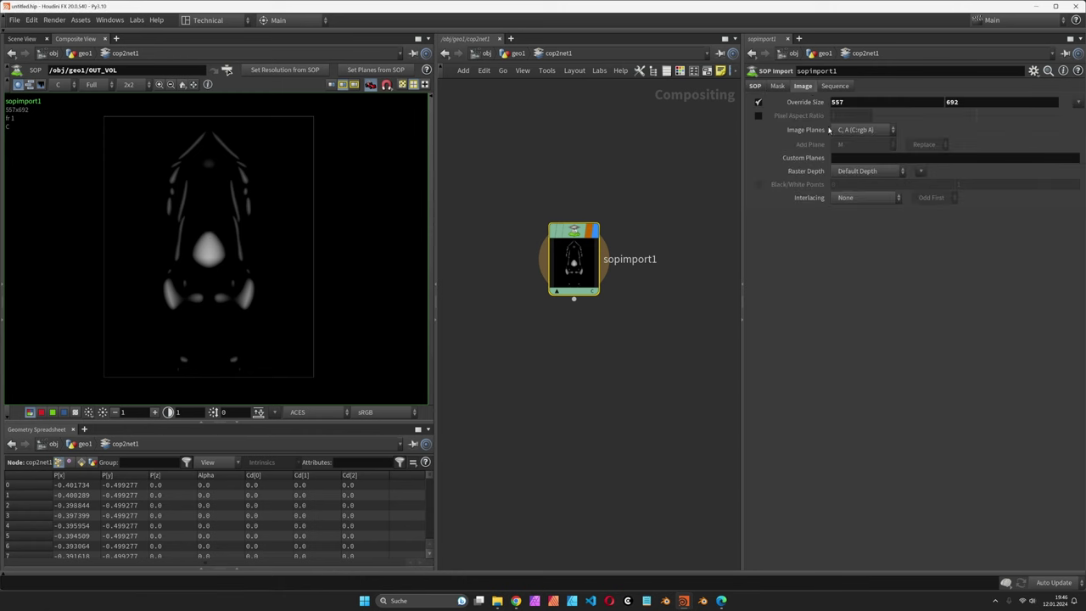
{"action": "left_click", "coordinate": [862, 134]}
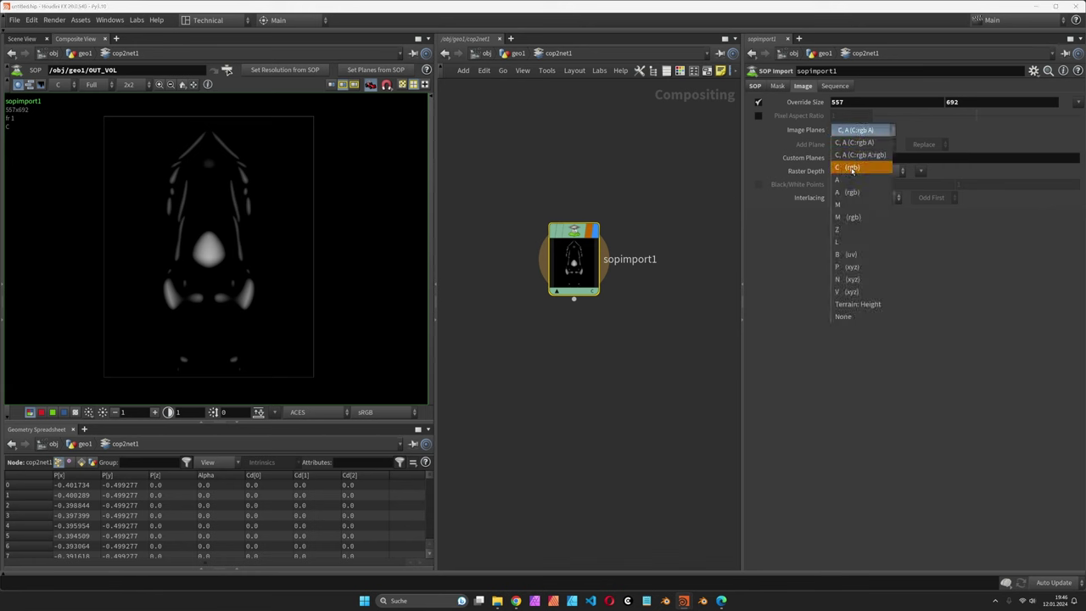
{"action": "left_click", "coordinate": [852, 168]}
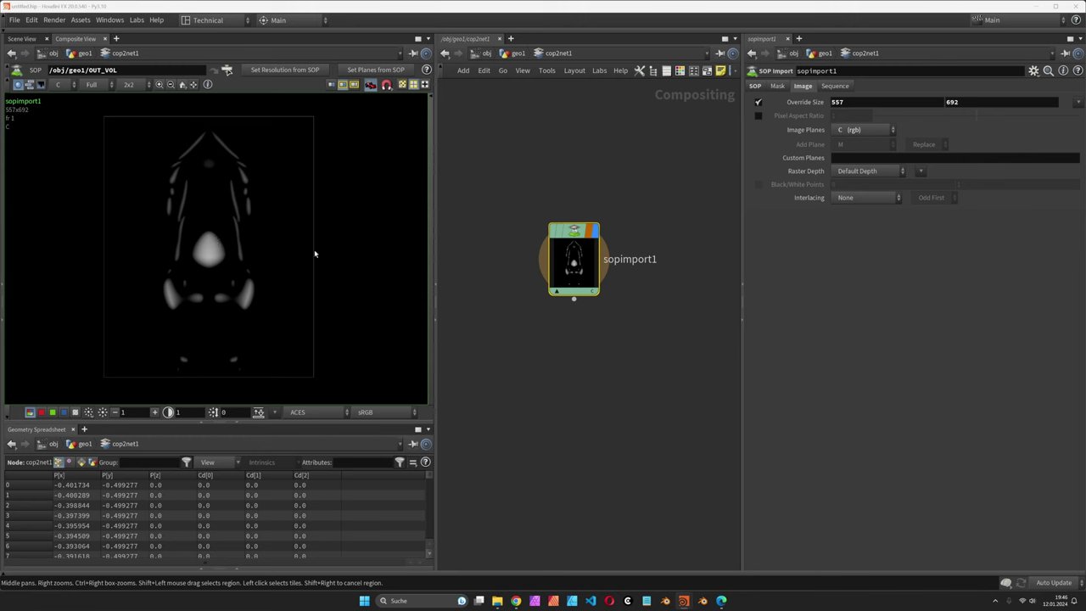
{"action": "left_click", "coordinate": [754, 86]}
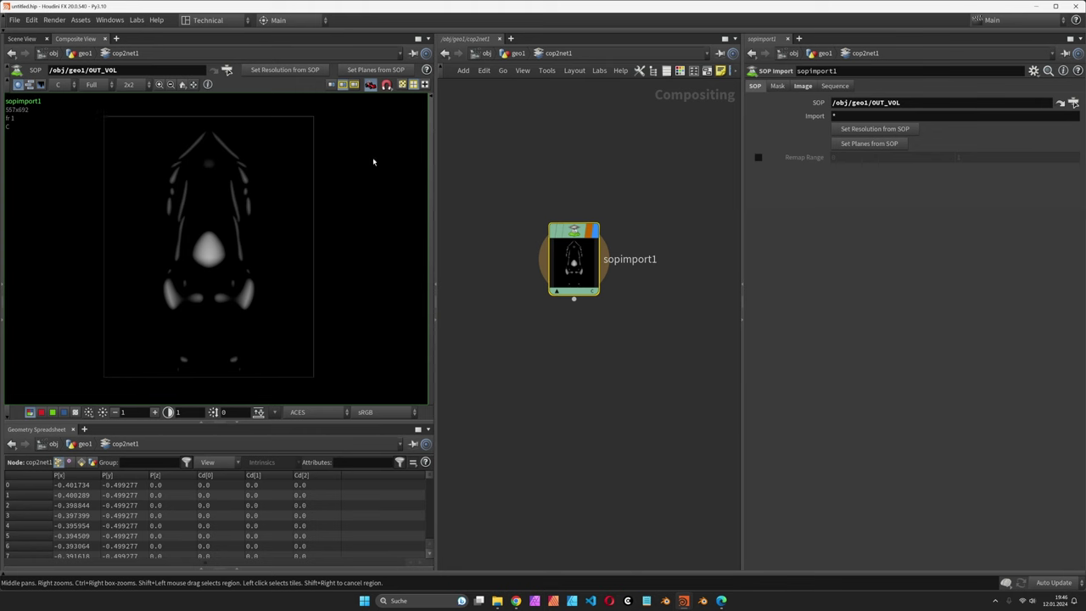
Step: Check vdbfrompolygons1's node info in geo1, then return inside cop2net1
{"action": "key", "text": "u"}
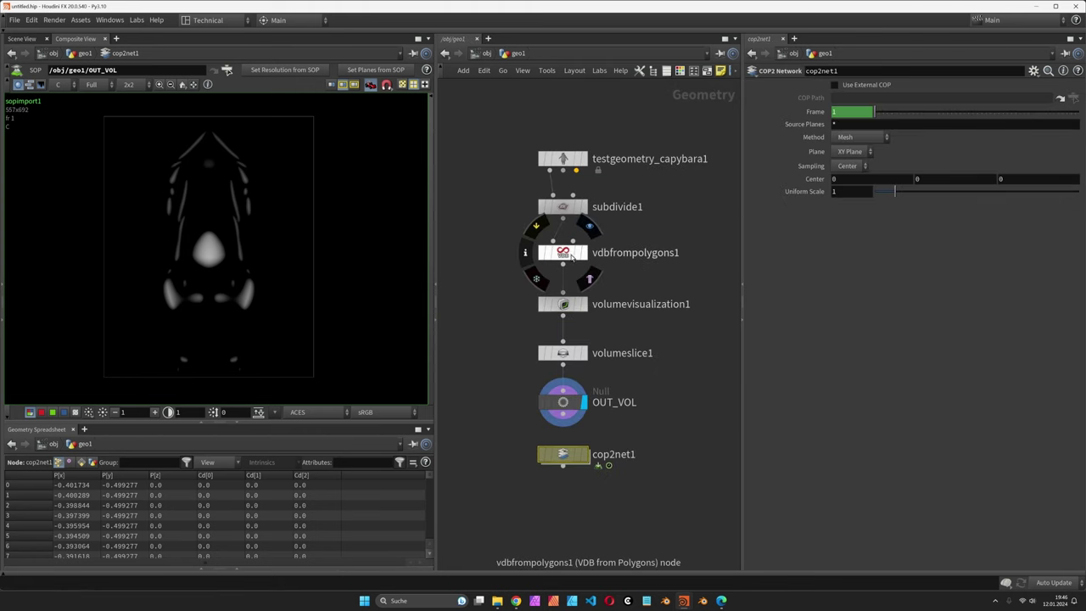
{"action": "middle_click", "coordinate": [566, 253]}
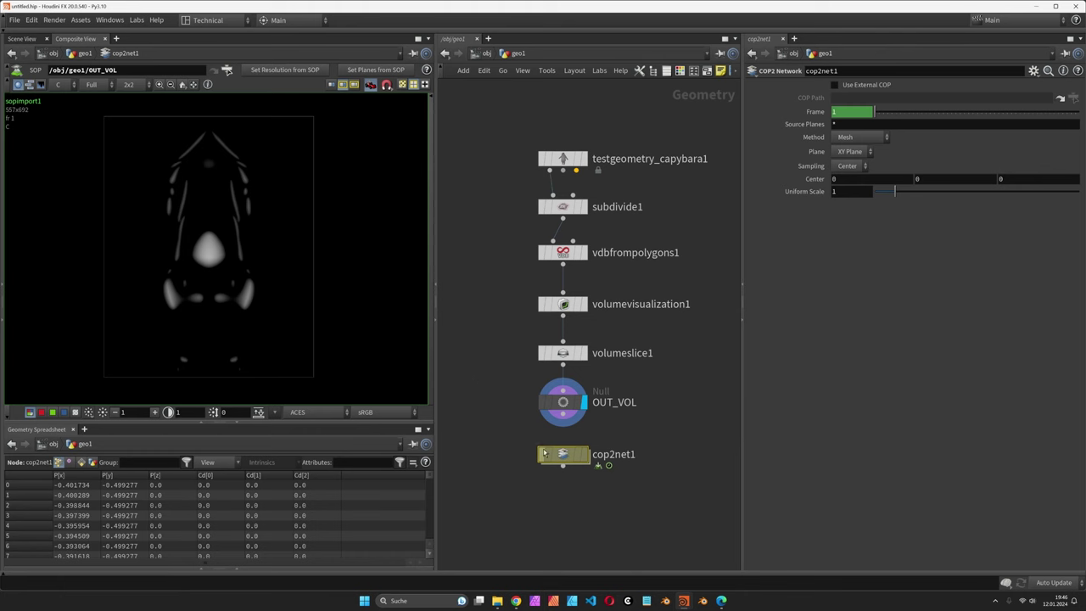
{"action": "double_click", "coordinate": [568, 456]}
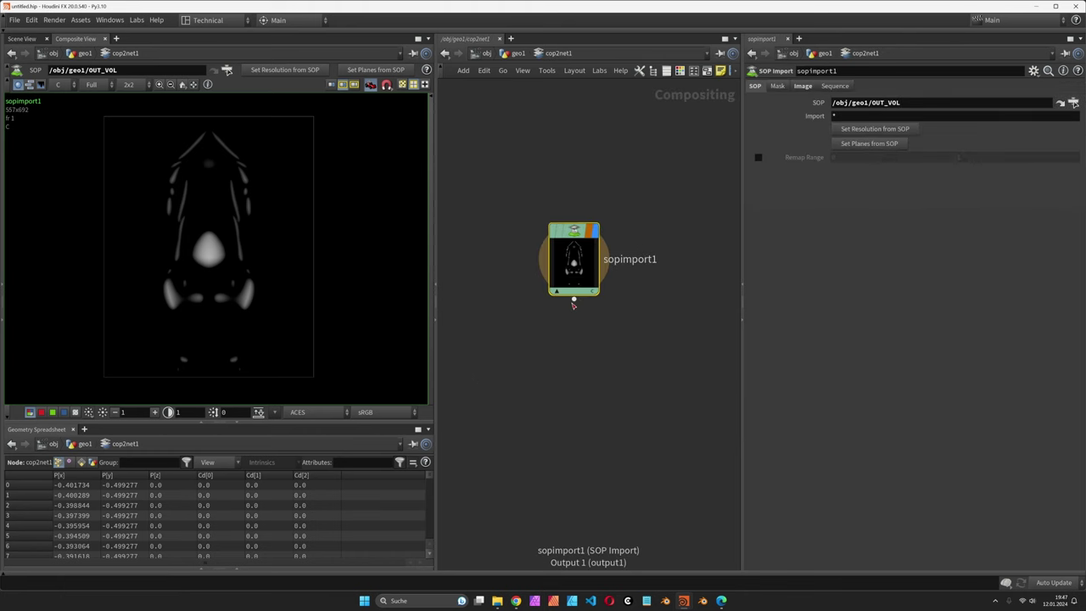
Step: Add a displayed Null named OUT below sopimport1
{"action": "key", "text": "Tab"}
{"action": "type", "text": "null"}
{"action": "key", "text": "Return"}
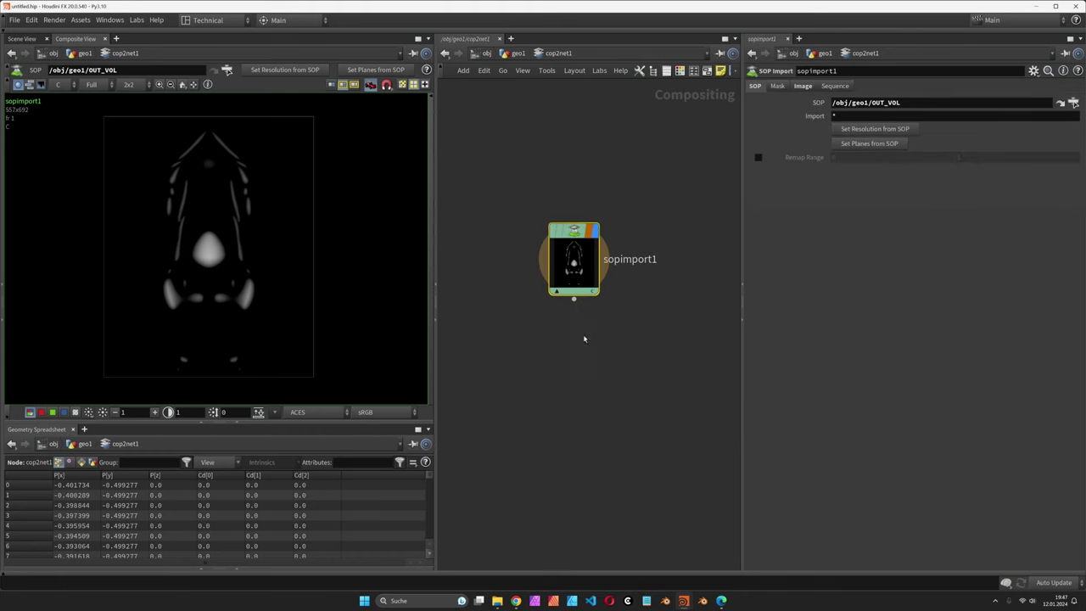
{"action": "left_click", "coordinate": [577, 341]}
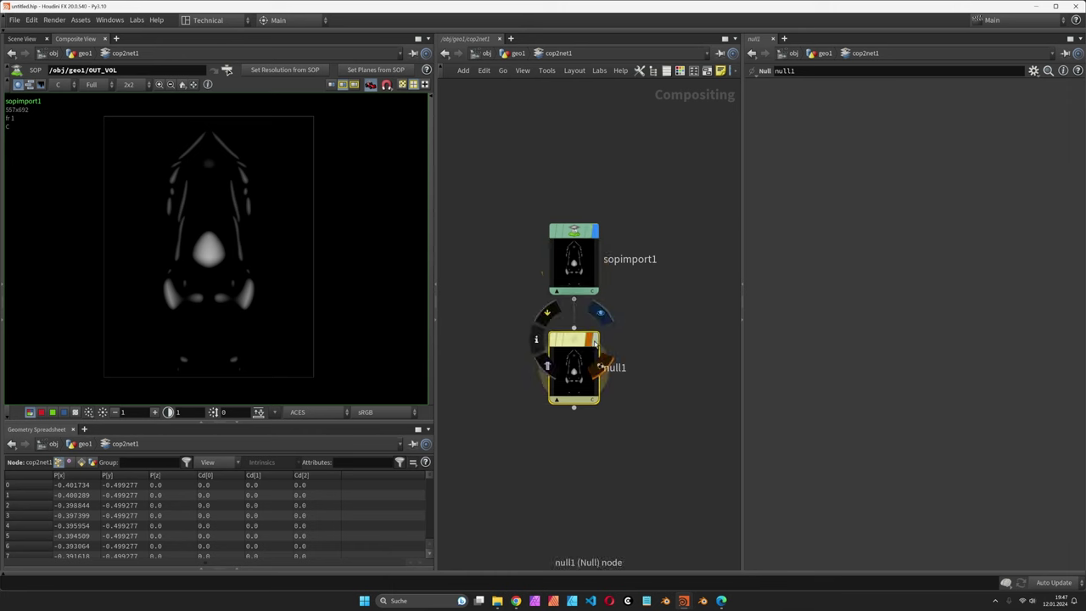
{"action": "left_click", "coordinate": [610, 320]}
{"action": "double_click", "coordinate": [617, 367]}
{"action": "type", "text": "OUT"}
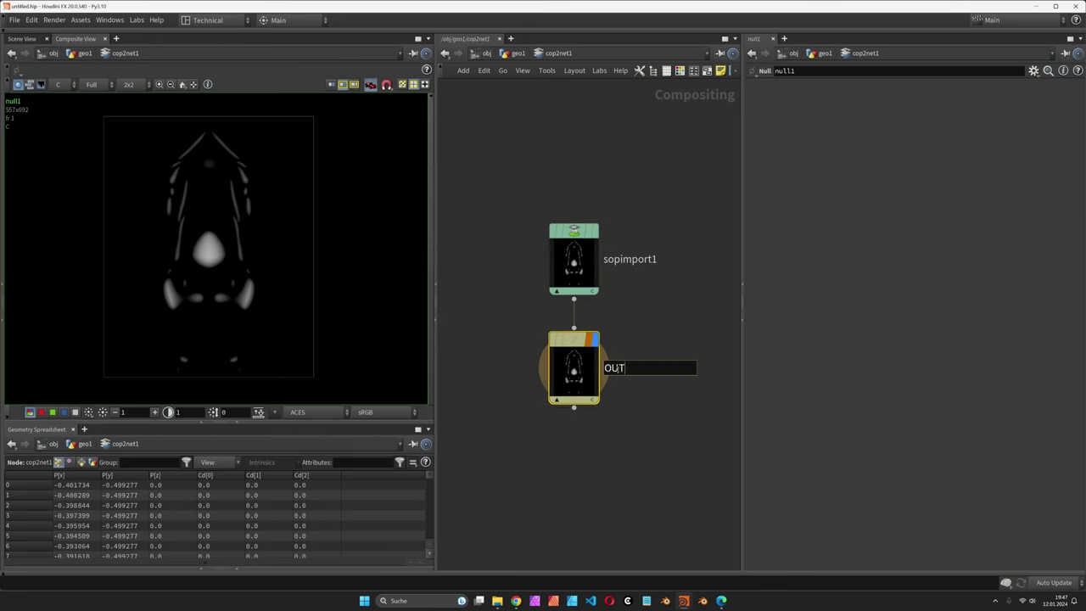
{"action": "key", "text": "Return"}
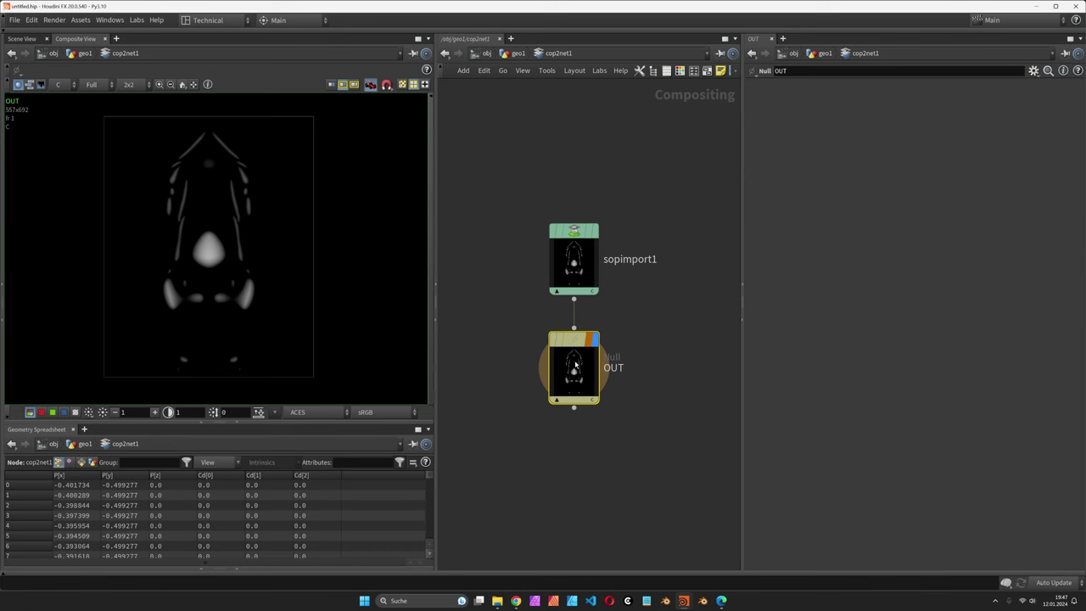
Step: Create topnet1 below cop2net1, enter it, and keep localscheduler slots at CPU count less one
{"action": "key", "text": "u"}
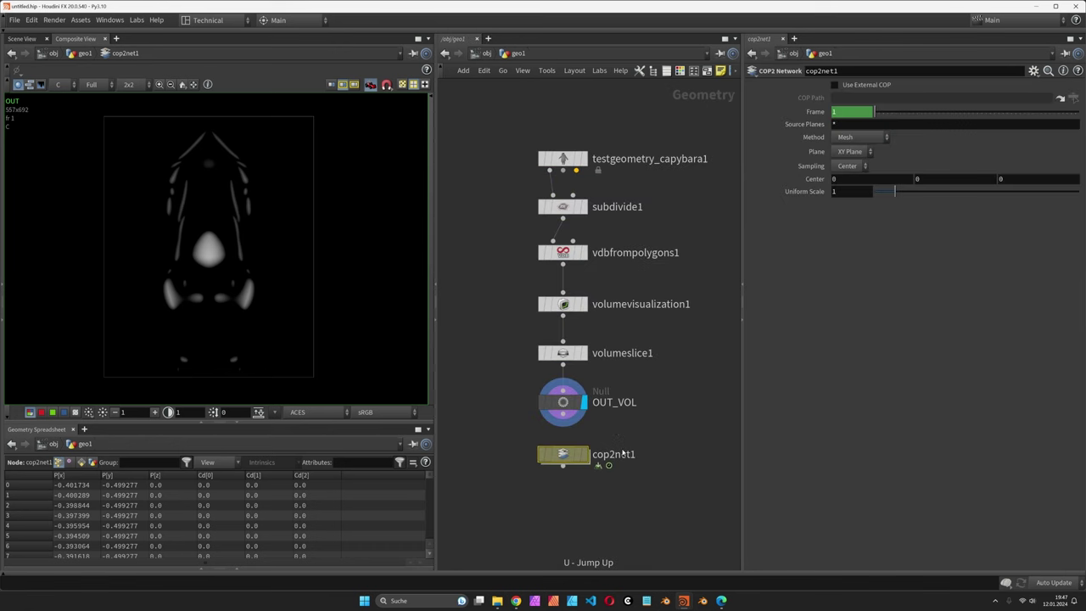
{"action": "key", "text": "Tab"}
{"action": "type", "text": "top"}
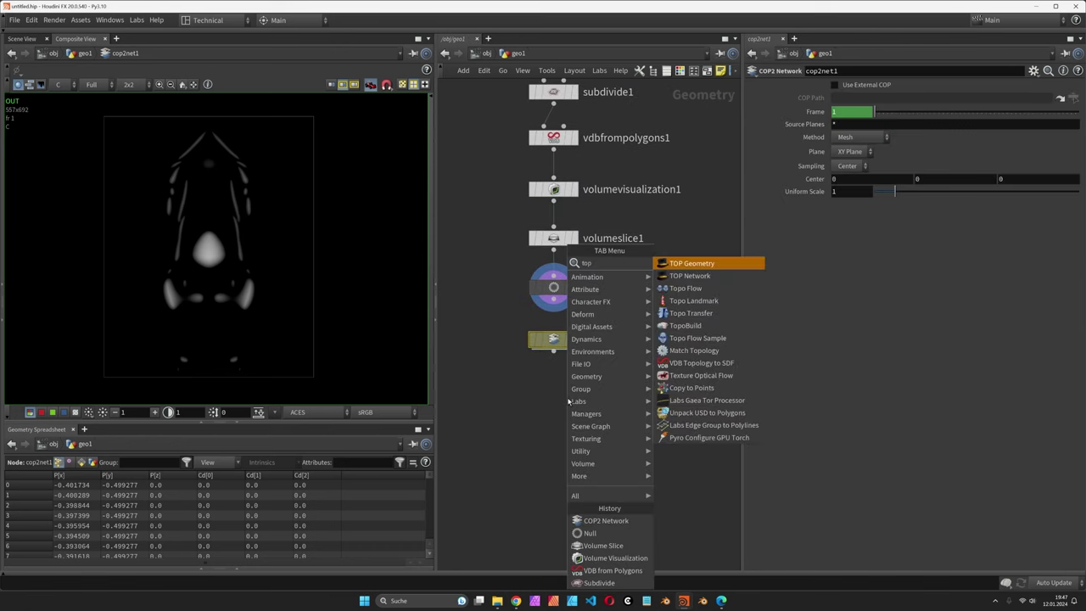
{"action": "key", "text": "Down"}
{"action": "key", "text": "Return"}
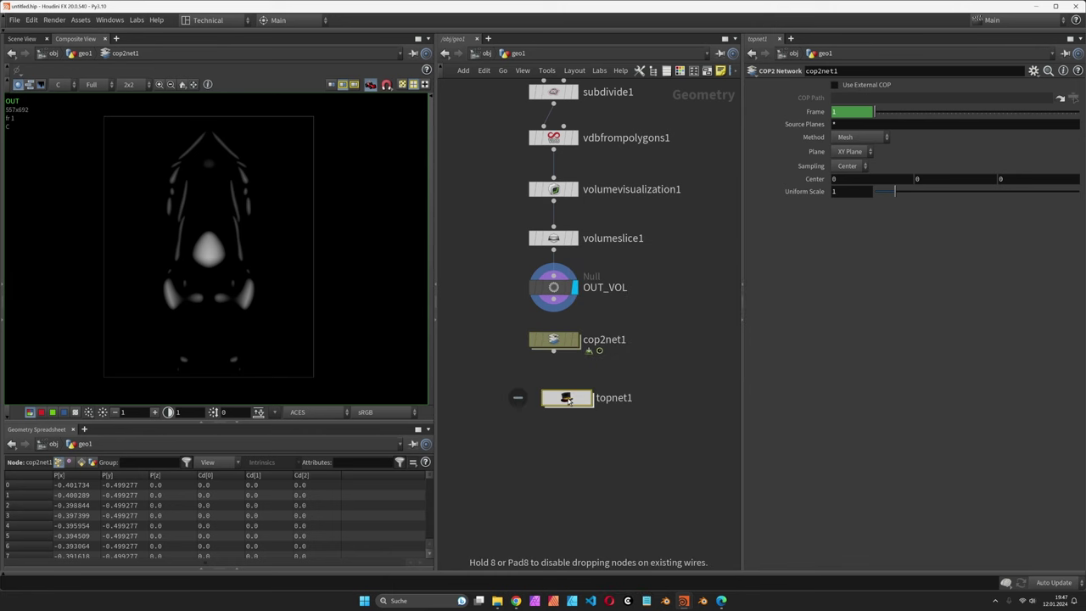
{"action": "left_click", "coordinate": [557, 400]}
{"action": "double_click", "coordinate": [556, 400]}
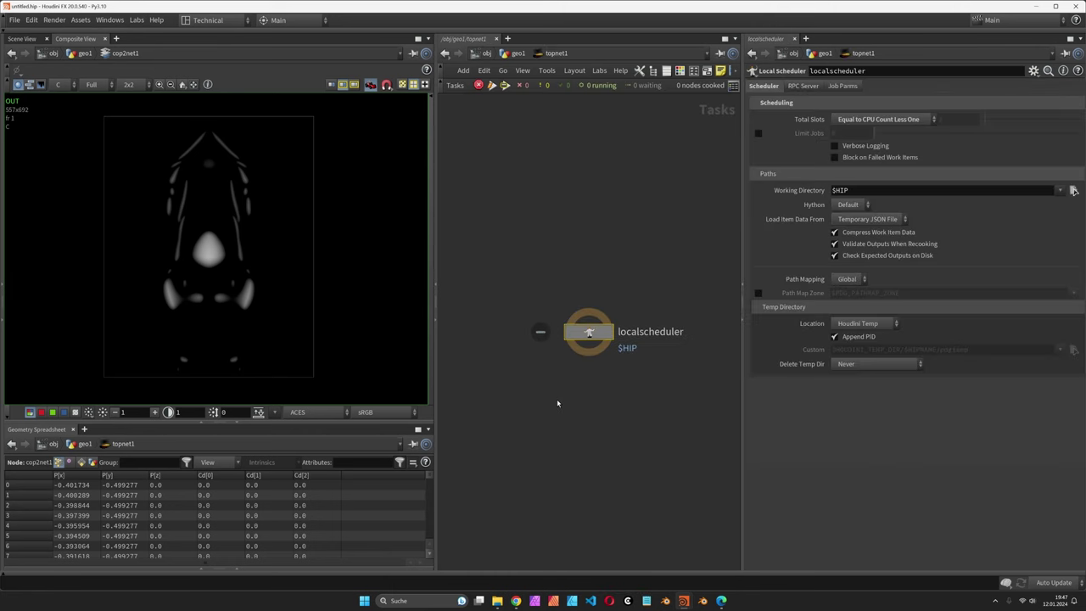
{"action": "middle_click_drag", "start_coordinate": [617, 402], "coordinate": [589, 245]}
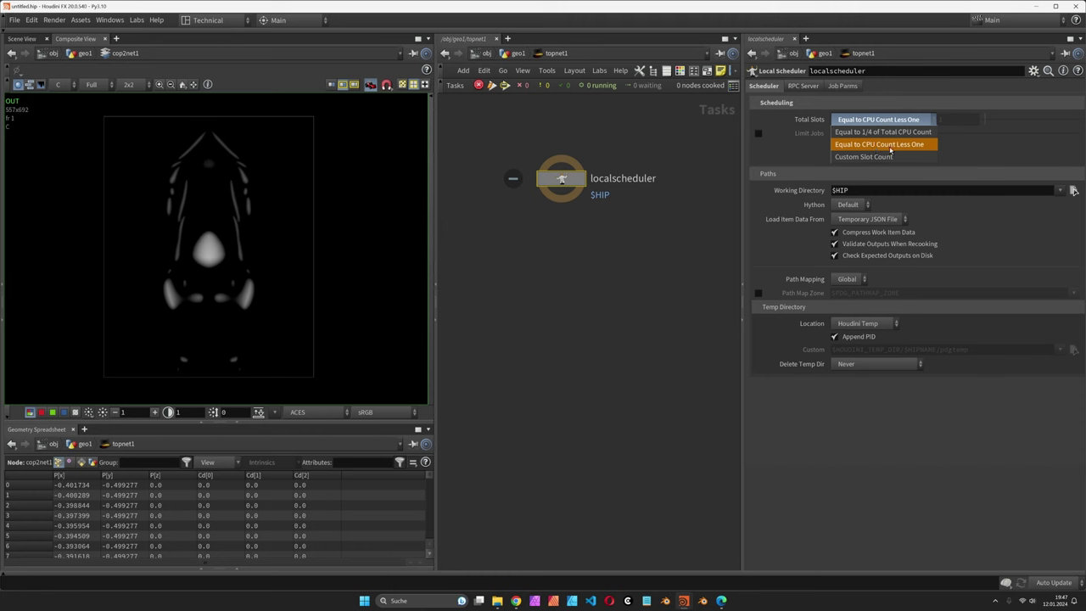
{"action": "left_click", "coordinate": [918, 146]}
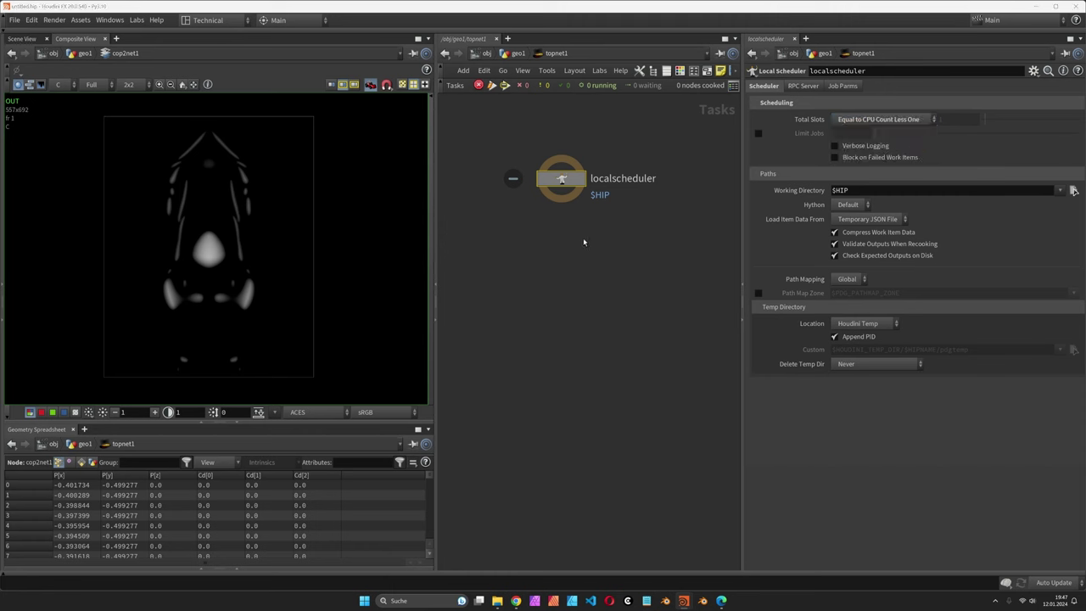
{"action": "key", "text": "Tab"}
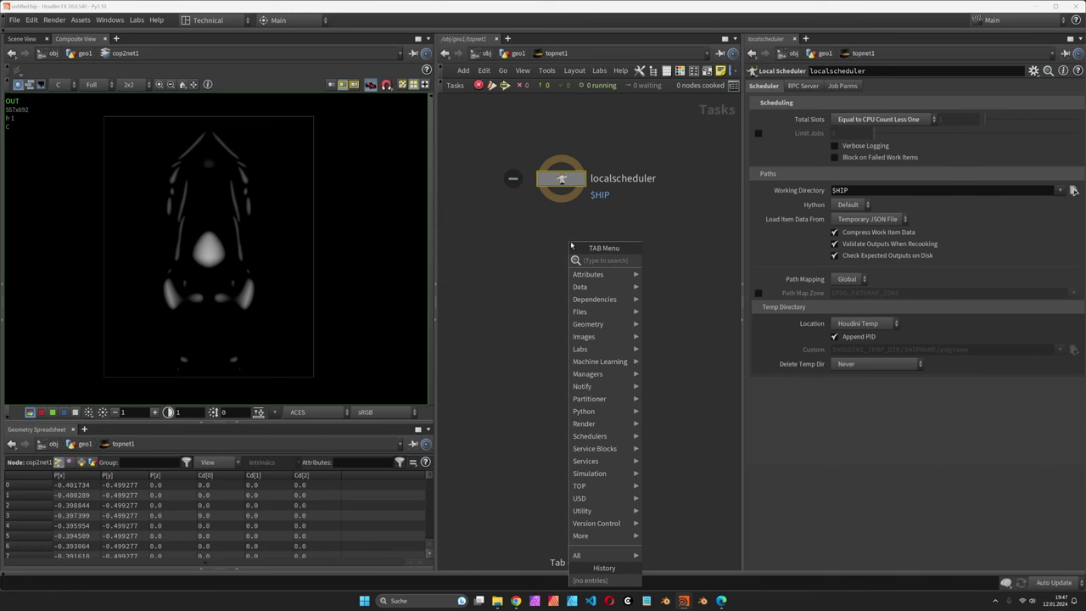
Step: Add a wedge1 node with a float wedge attribute named offset starting at -1
{"action": "type", "text": "wedge"}
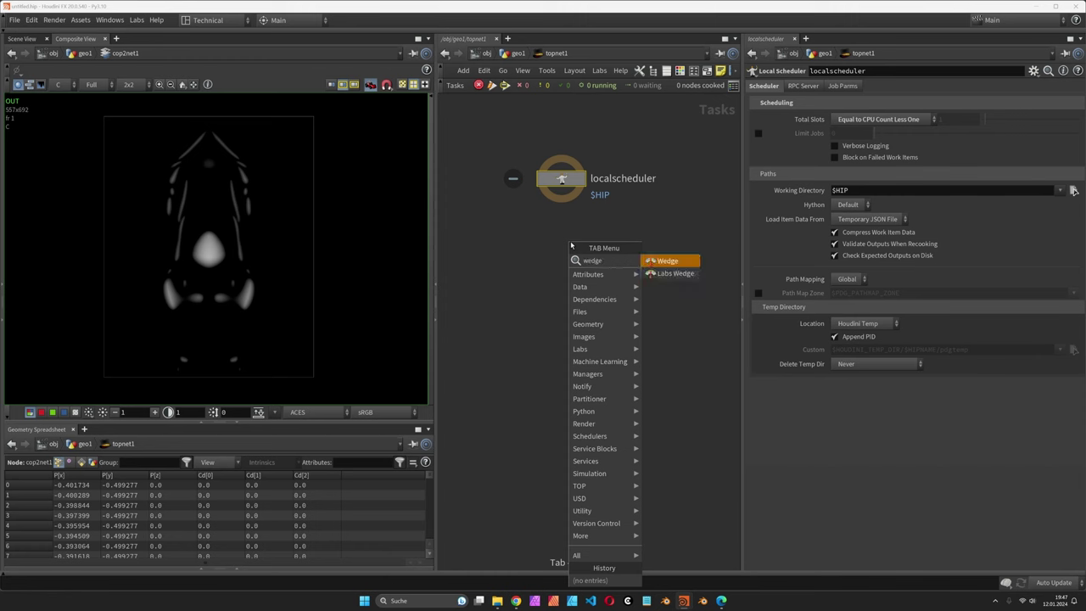
{"action": "key", "text": "Return"}
{"action": "left_click", "coordinate": [570, 242]}
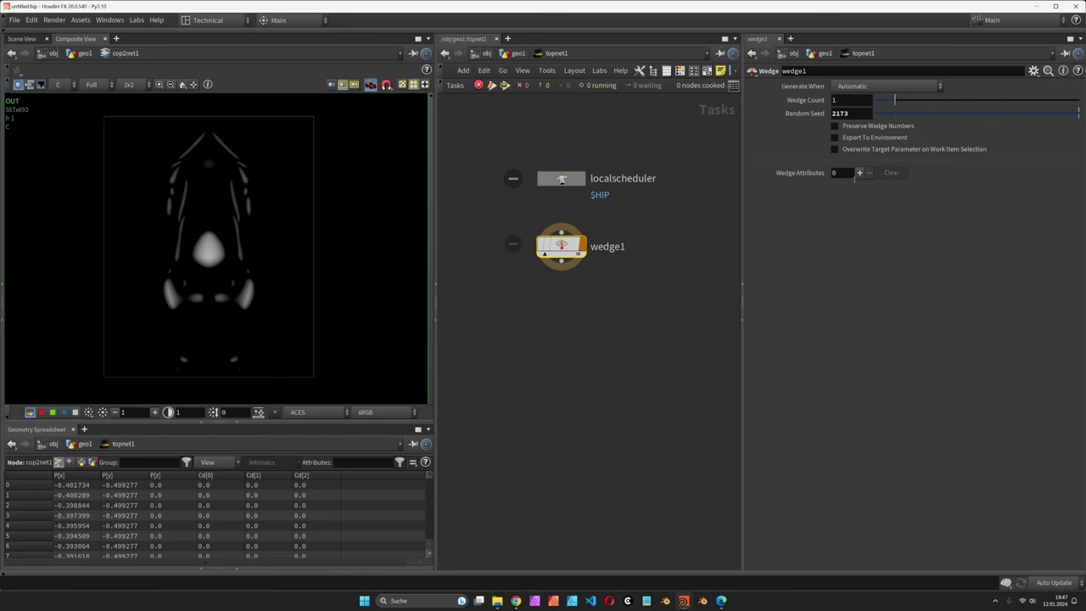
{"action": "mouse_move", "coordinate": [566, 255]}
{"action": "left_click", "coordinate": [858, 172]}
{"action": "left_click", "coordinate": [885, 203]}
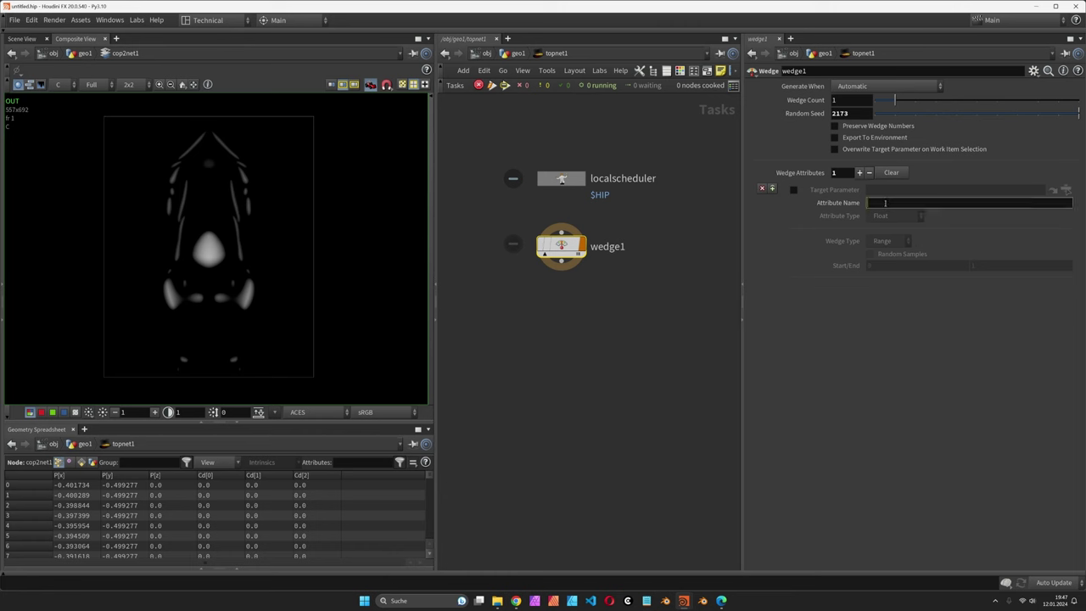
{"action": "type", "text": "offset"}
{"action": "key", "text": "Return"}
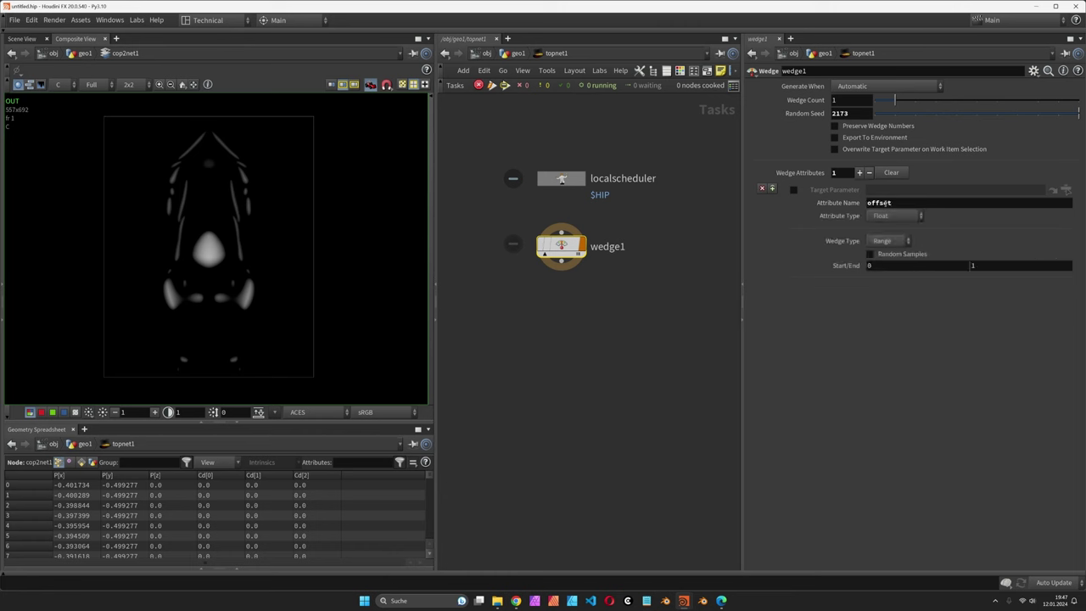
{"action": "left_click", "coordinate": [909, 269]}
{"action": "type", "text": "-1"}
{"action": "key", "text": "Return"}
Step: Set the Wedge Count to volumeres('../../vdbfrompolygons1/', 0, 2), evaluating to 233
{"action": "left_click_drag", "start_coordinate": [908, 98], "coordinate": [1076, 104]}
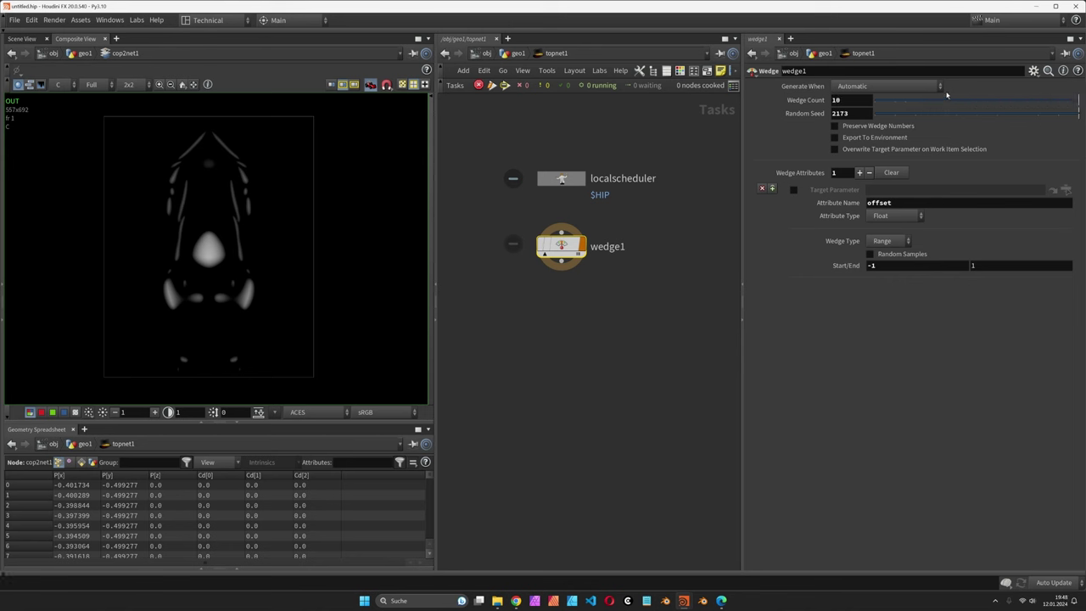
{"action": "left_click", "coordinate": [860, 102]}
{"action": "type", "text": "v"}
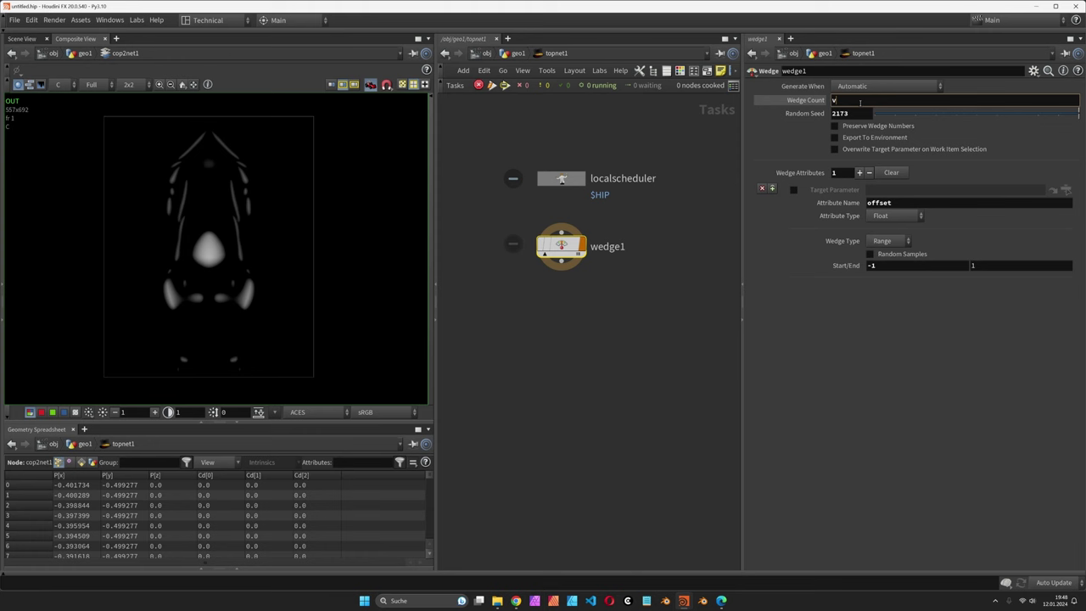
{"action": "type", "text": "olumeres"}
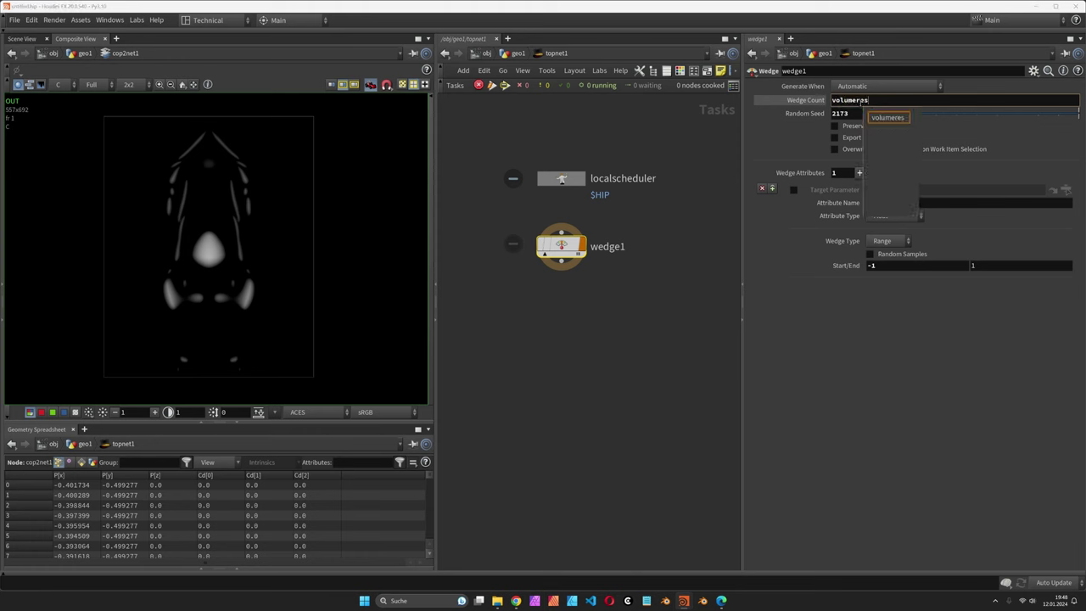
{"action": "type", "text": "("}
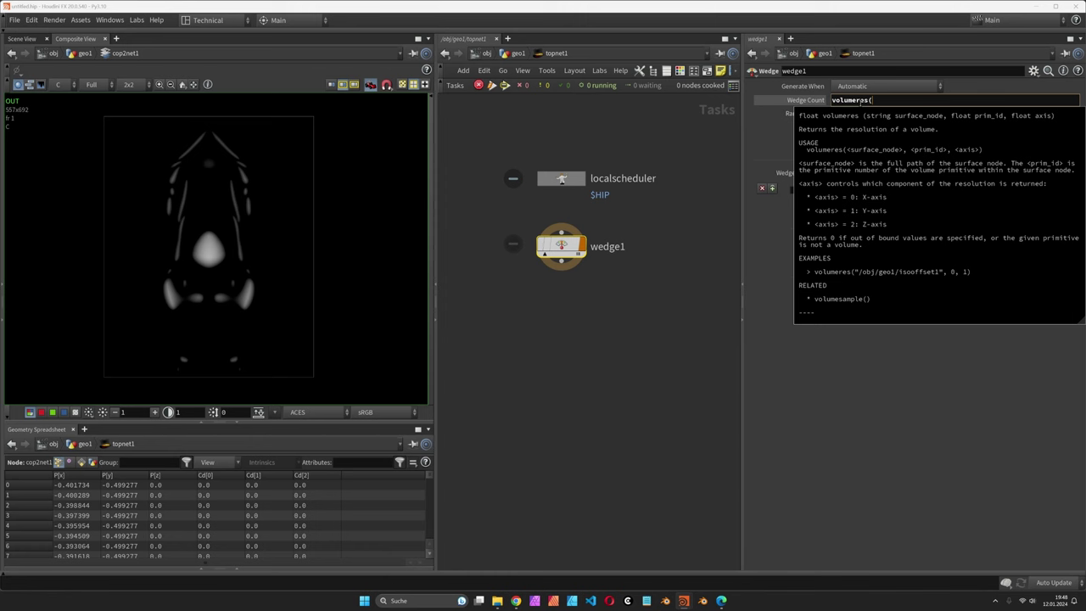
{"action": "type", "text": "'../"}
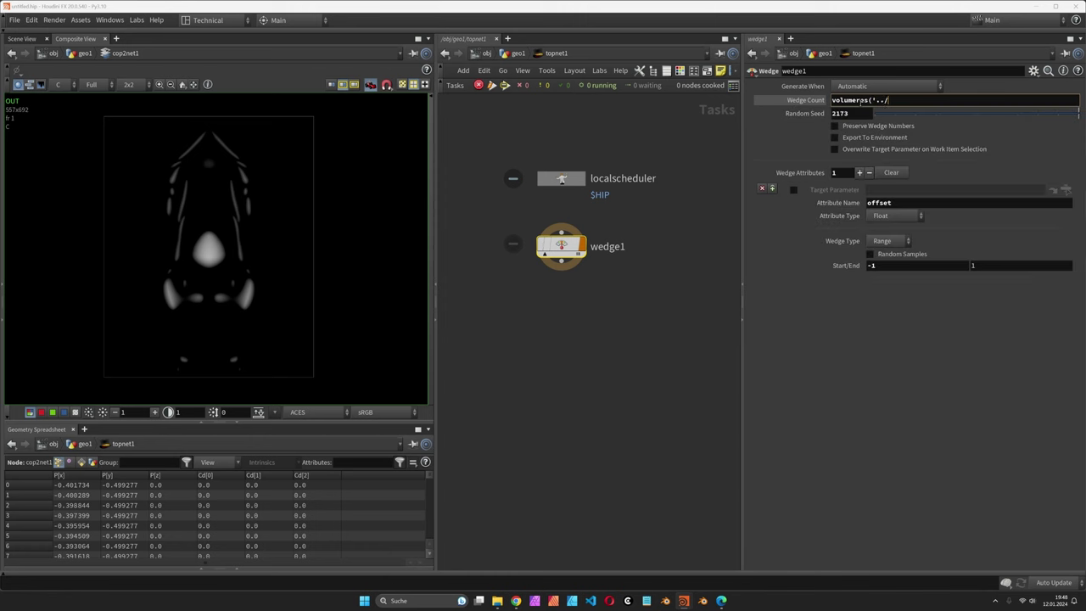
{"action": "type", "text": "../"}
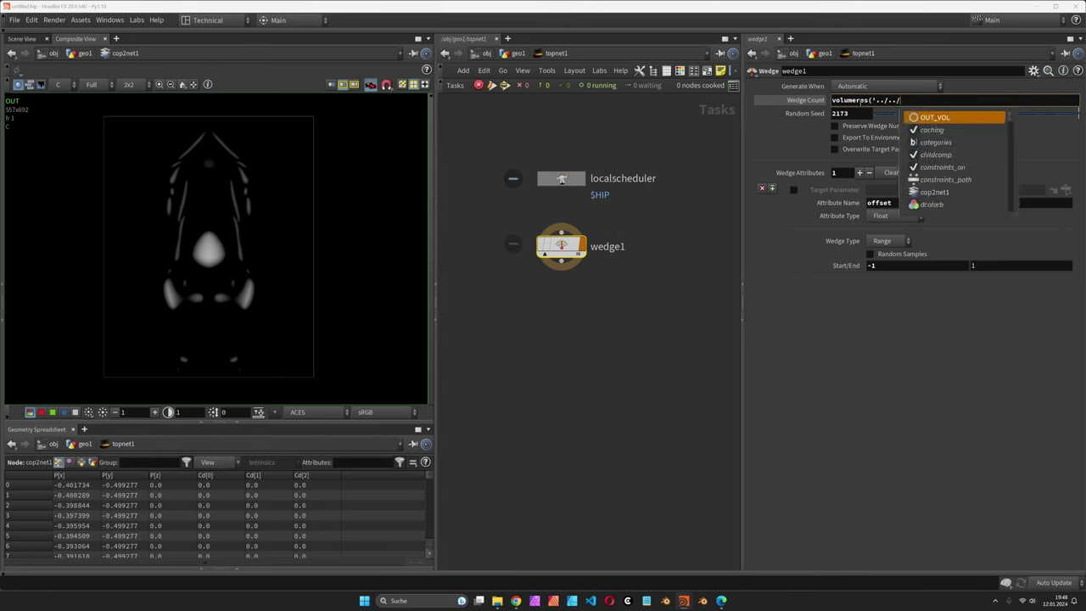
{"action": "type", "text": "vdb"}
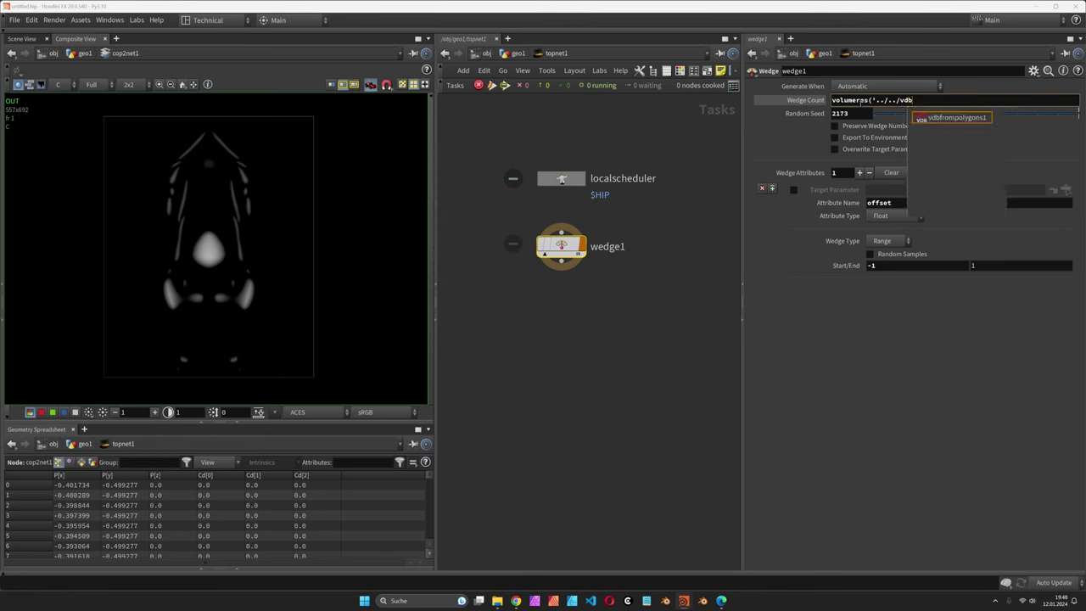
{"action": "type", "text": "frompolygons1/'"}
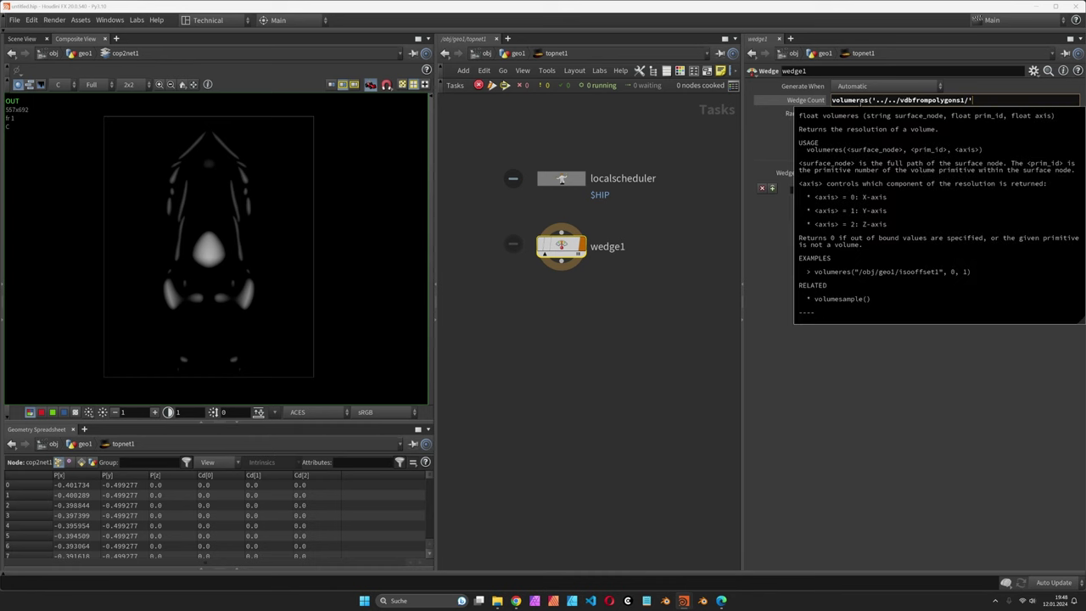
{"action": "type", "text": ", 0,"}
{"action": "type", "text": "2)"}
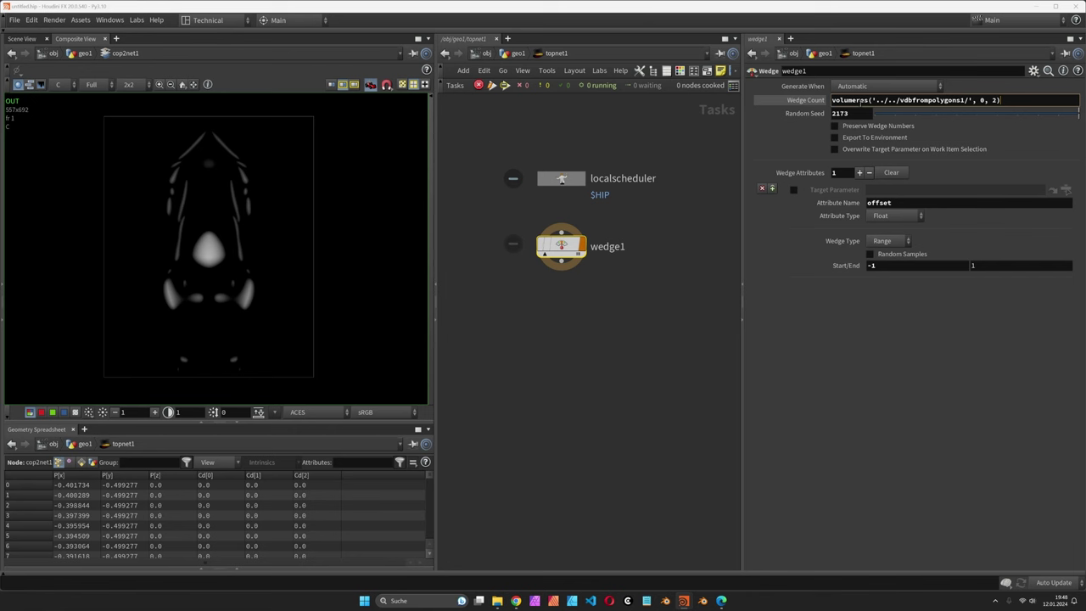
{"action": "key", "text": "shift+Left"}
{"action": "key", "text": "Right"}
{"action": "key", "text": "Return"}
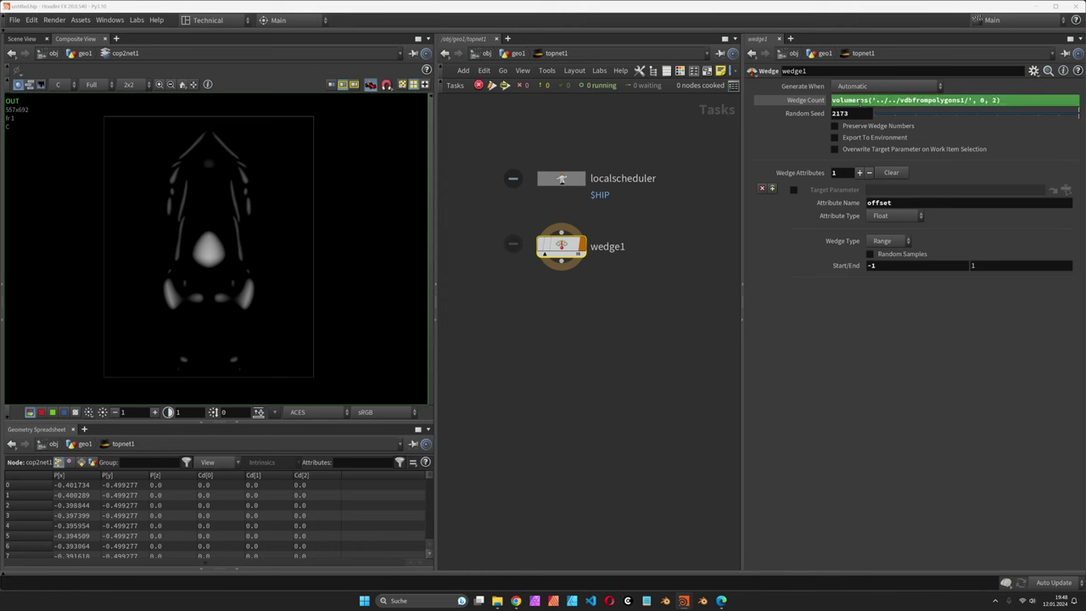
{"action": "left_click", "coordinate": [812, 101]}
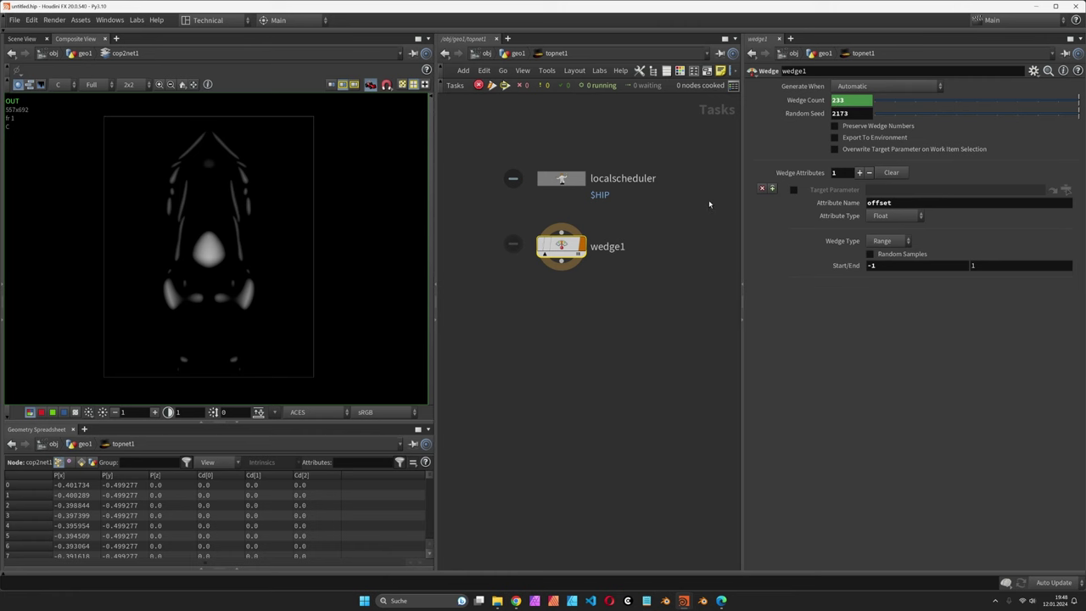
{"action": "key", "text": "u"}
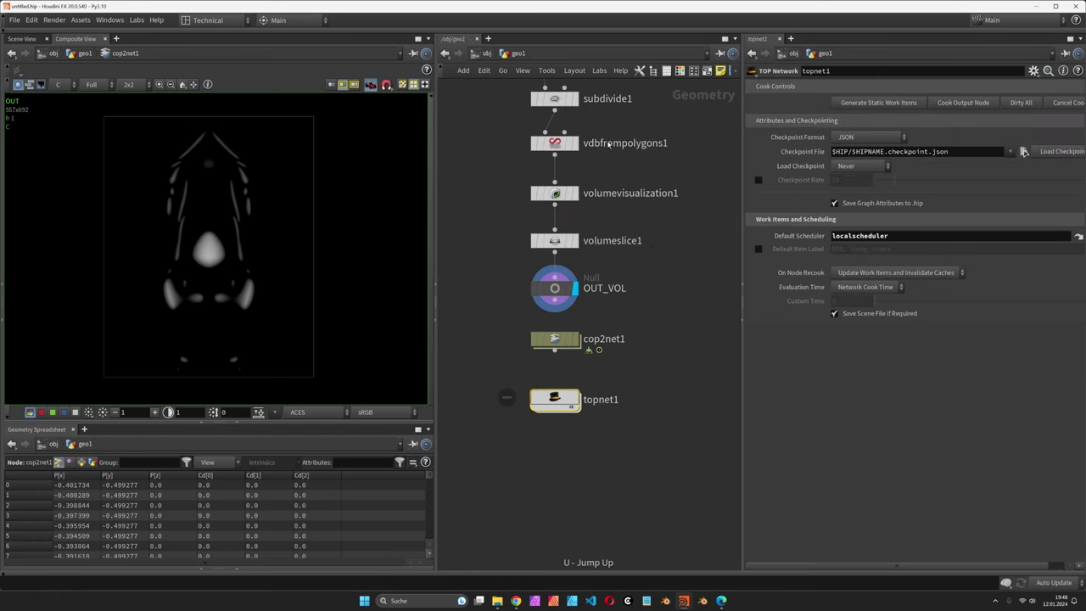
{"action": "middle_click", "coordinate": [592, 157]}
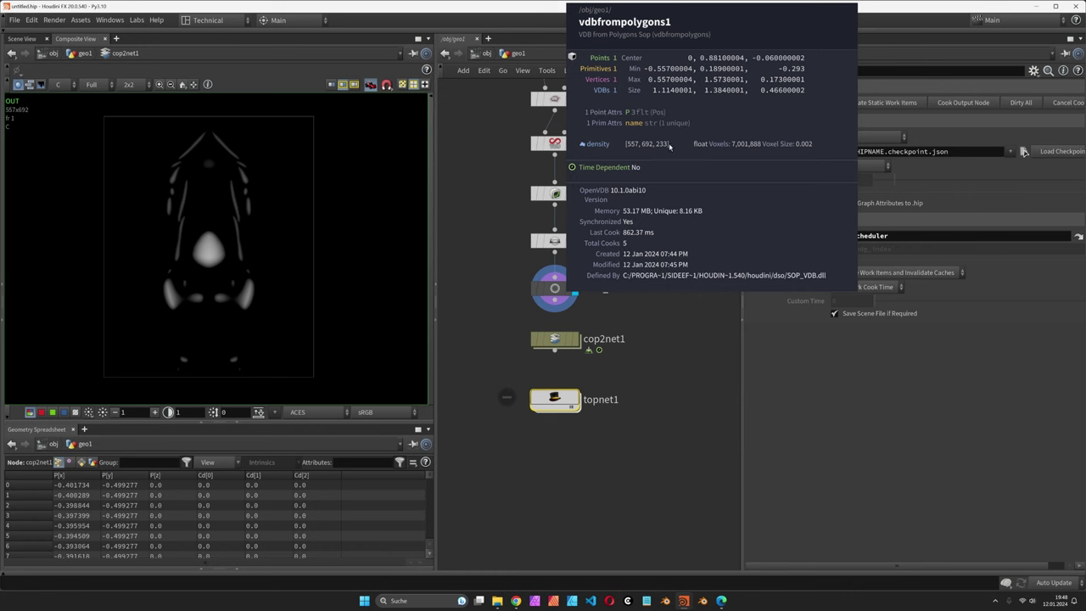
{"action": "double_click", "coordinate": [559, 400]}
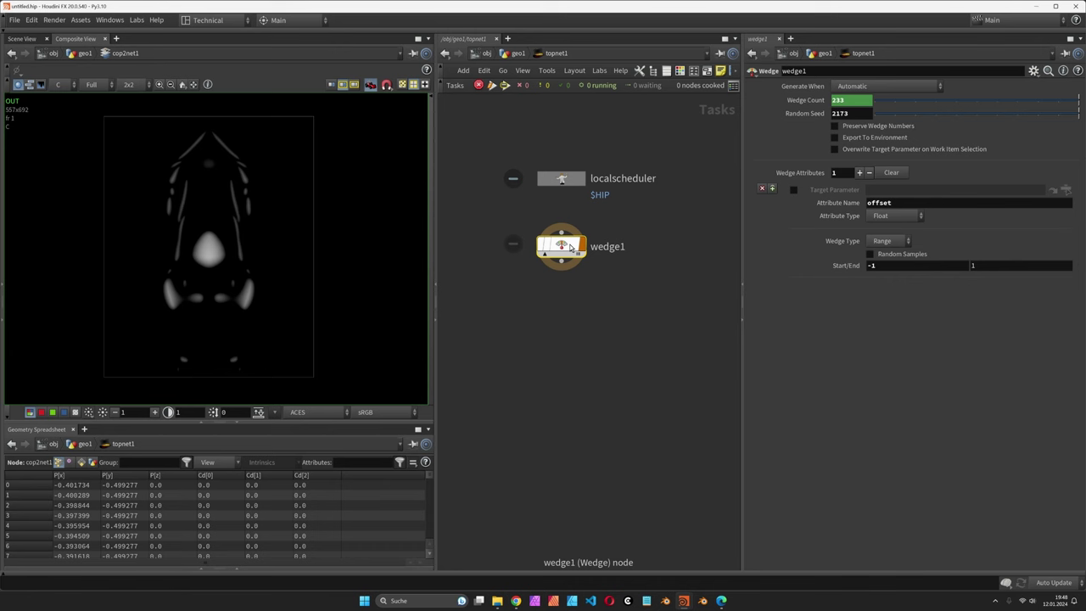
{"action": "mouse_move", "coordinate": [566, 247]}
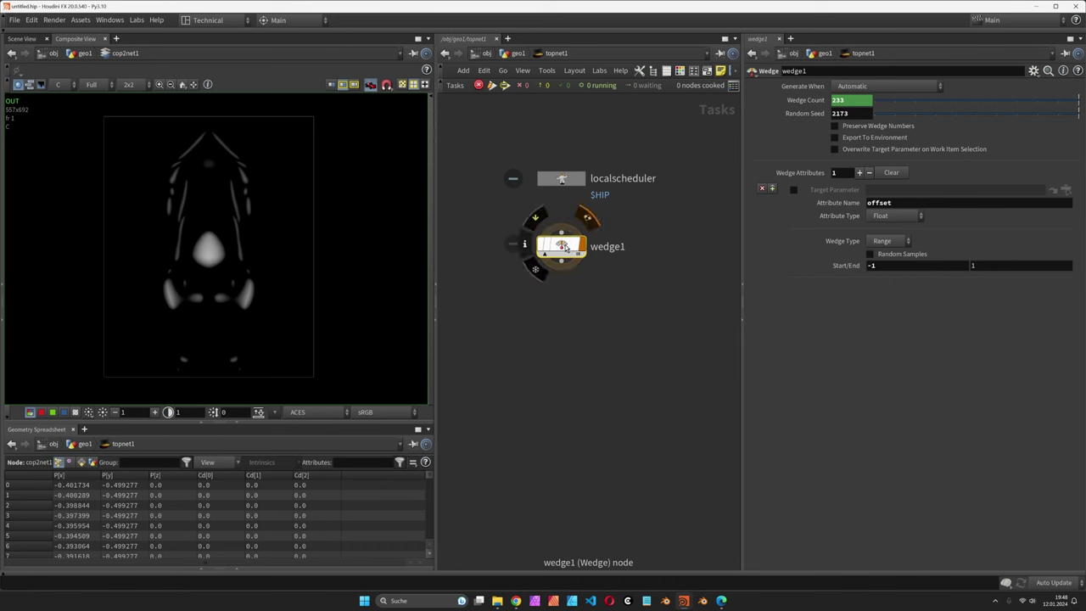
Step: Dirty and cook wedge1 into 233 work items, then inspect offsets of items 91, 171 and 191
{"action": "right_click", "coordinate": [564, 246]}
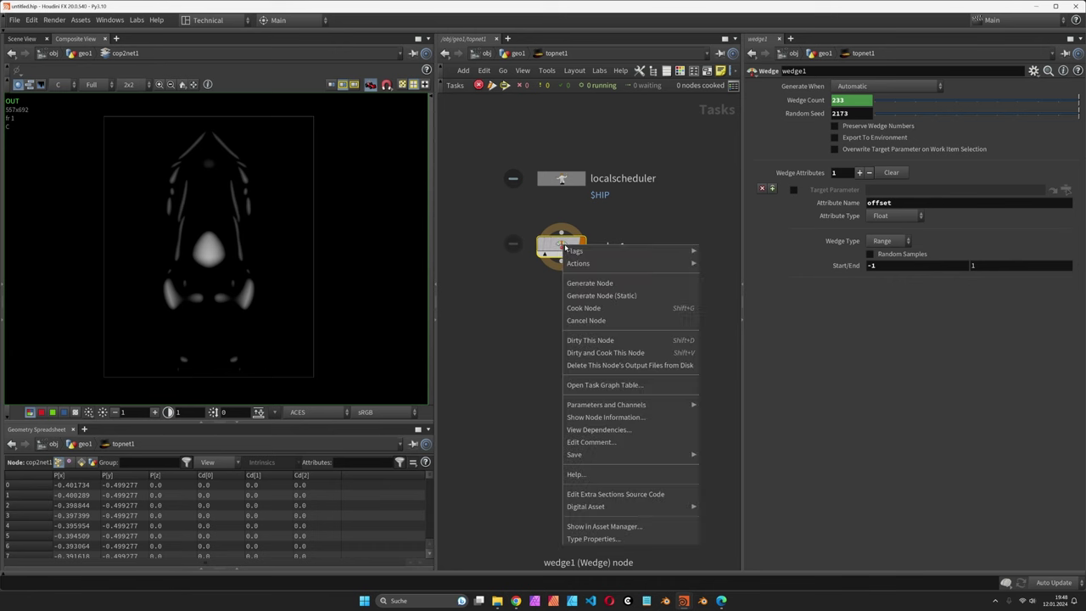
{"action": "left_click", "coordinate": [599, 353]}
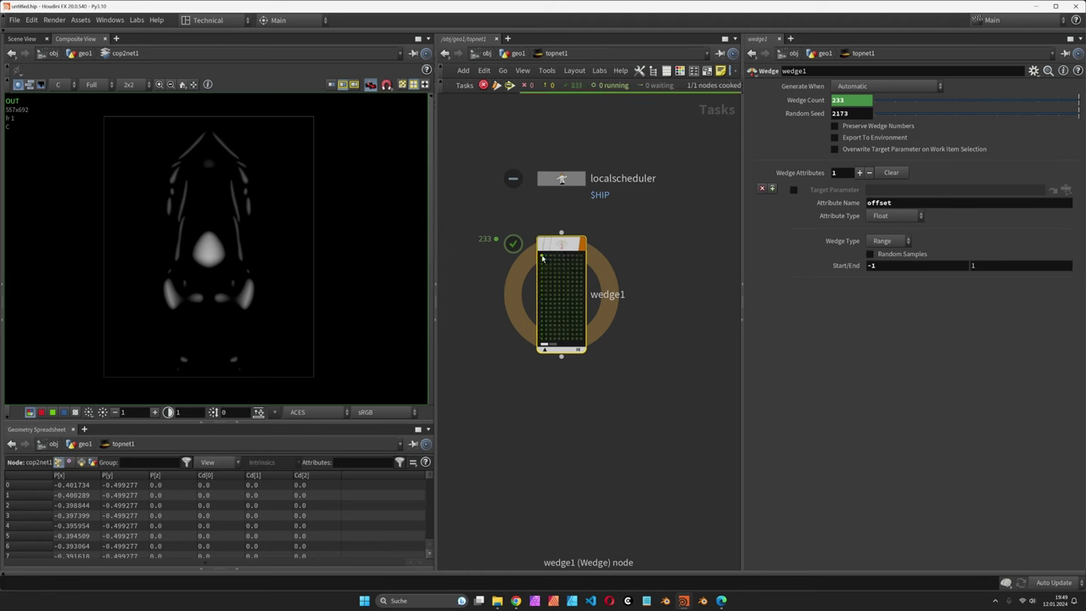
{"action": "left_click", "coordinate": [542, 258]}
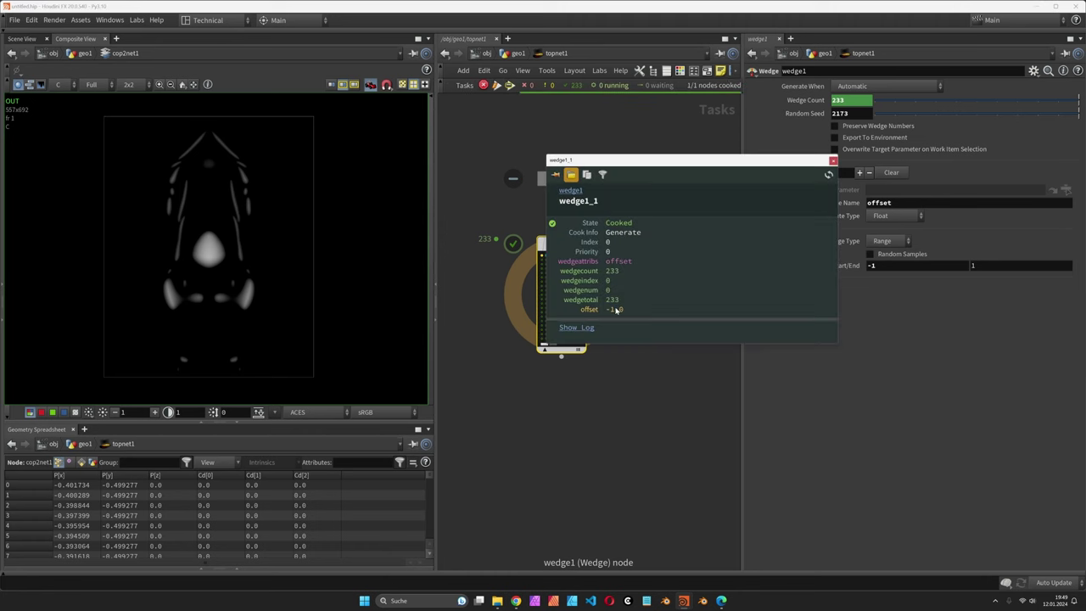
{"action": "left_click", "coordinate": [543, 295]}
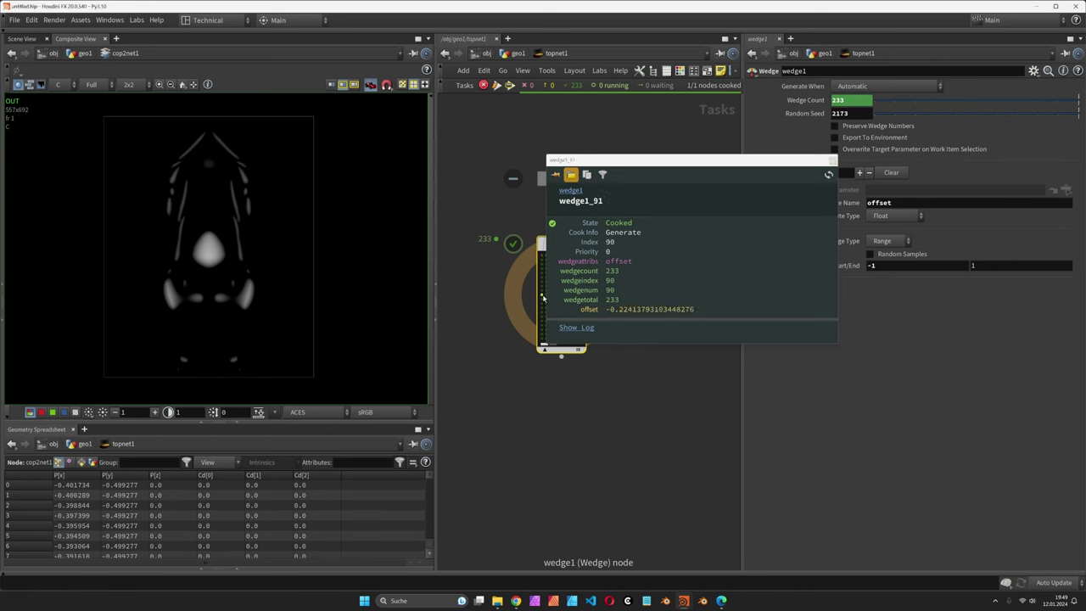
{"action": "left_click", "coordinate": [543, 330]}
{"action": "left_click", "coordinate": [543, 340]}
{"action": "left_click", "coordinate": [832, 159]}
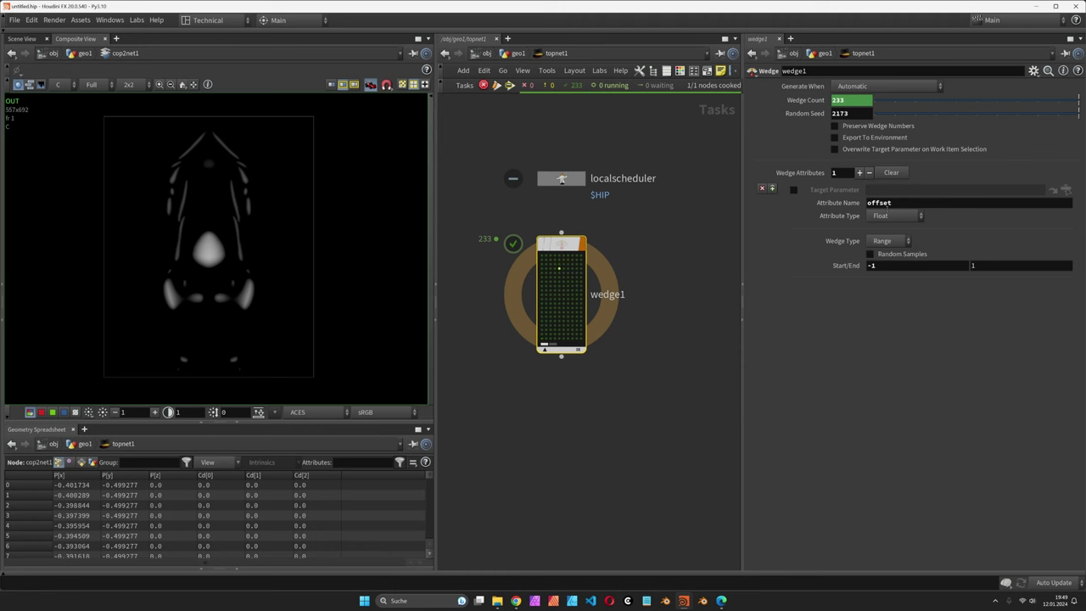
Step: Set volumeslice1's Offset to the expression P@offset in the geo1 network
{"action": "left_click", "coordinate": [656, 275]}
{"action": "key", "text": "u"}
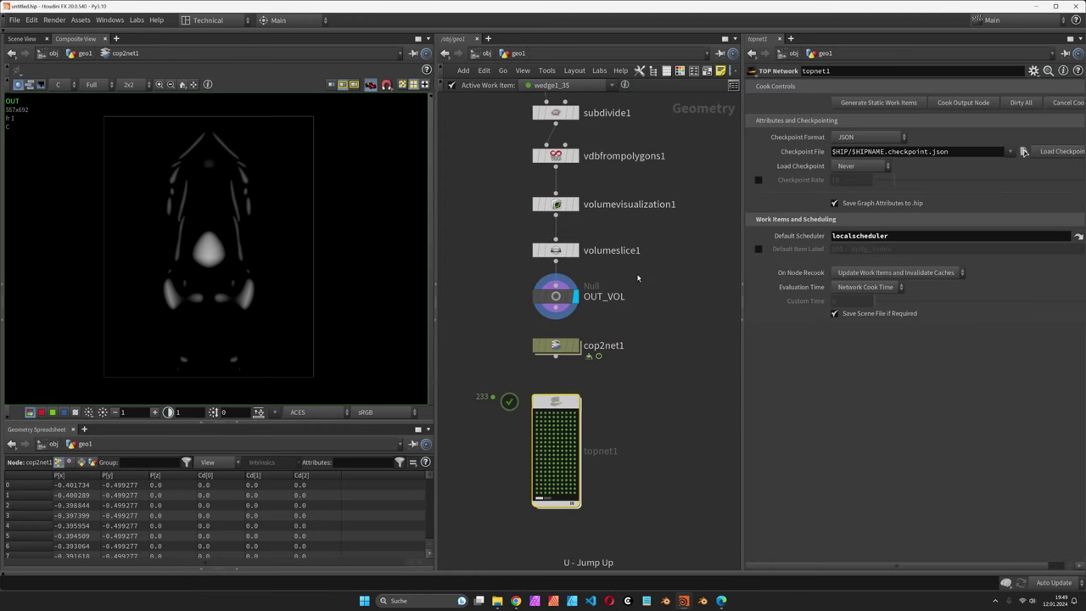
{"action": "left_click", "coordinate": [560, 248]}
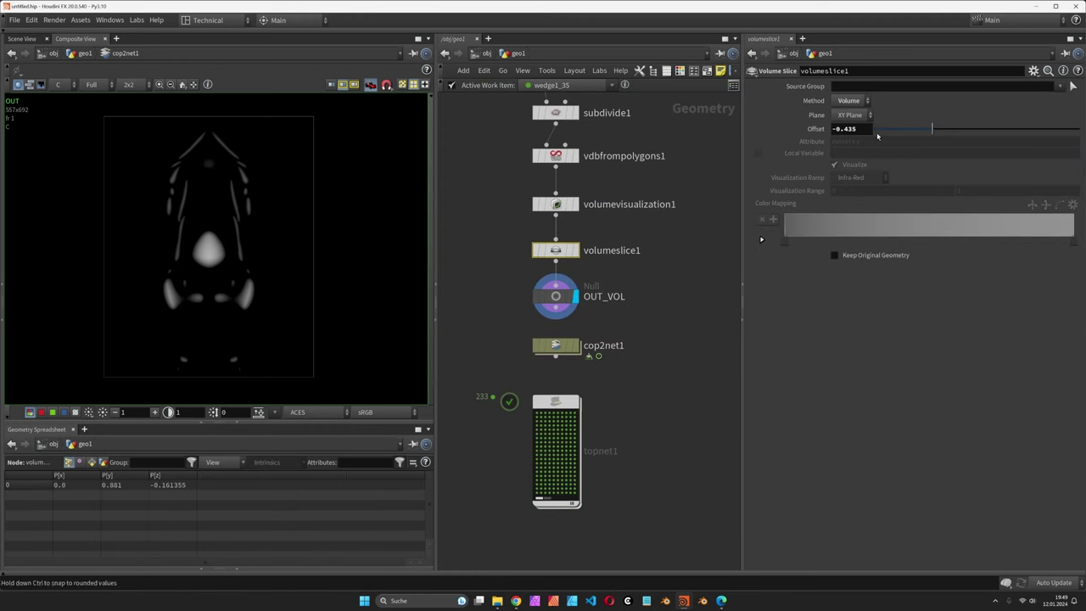
{"action": "double_click", "coordinate": [865, 129]}
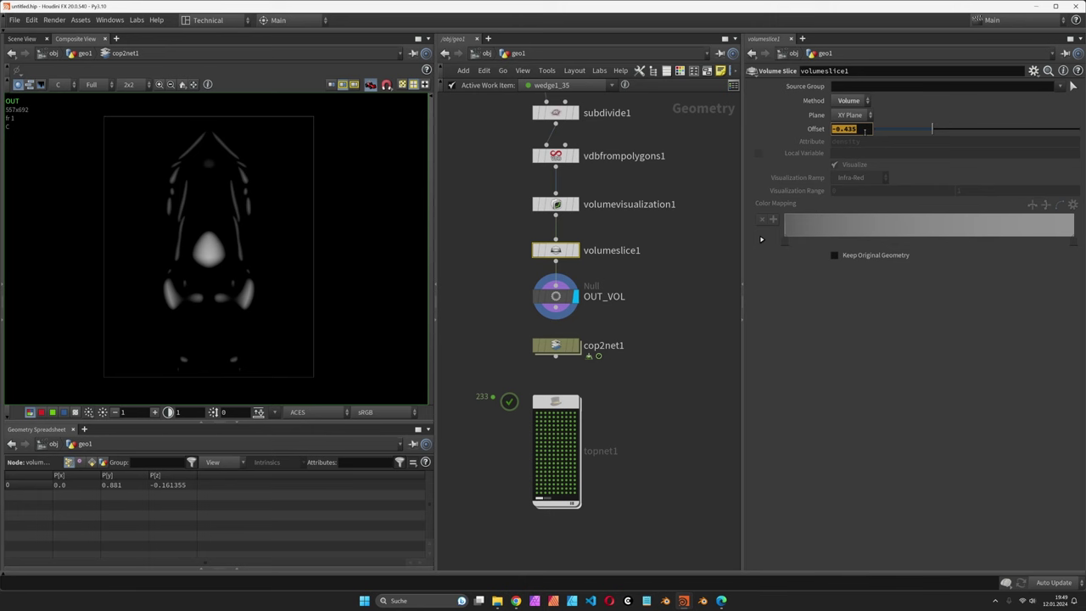
{"action": "type", "text": "P@offset"}
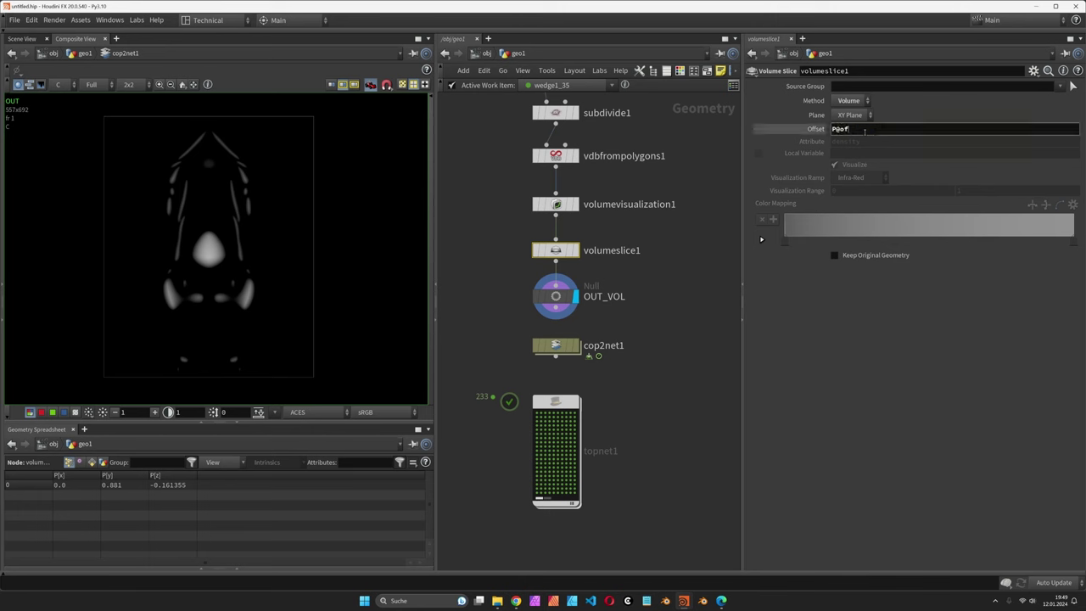
{"action": "key", "text": "Return"}
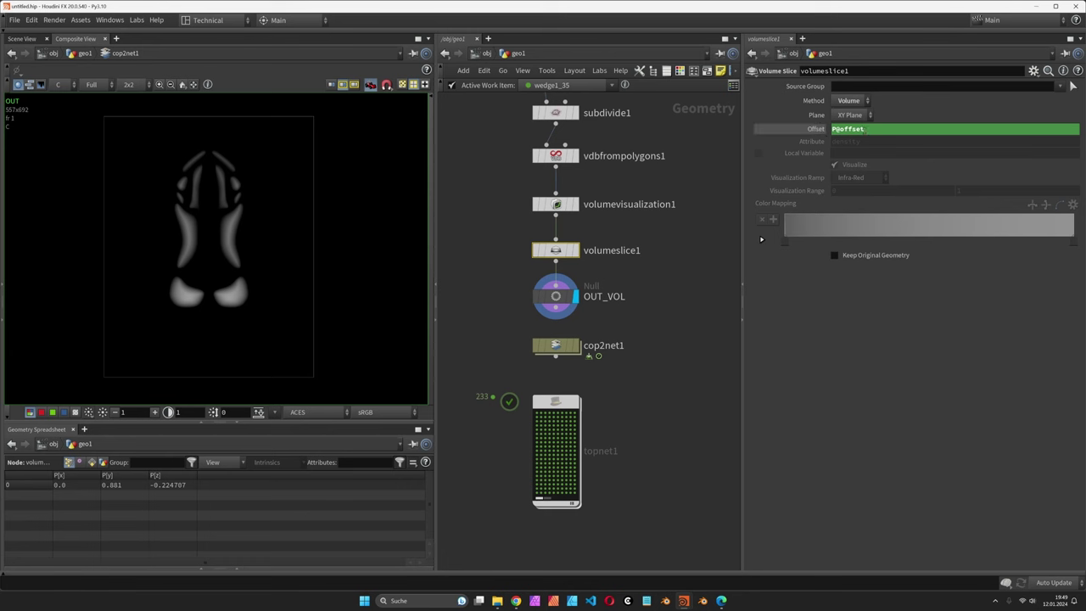
{"action": "left_click", "coordinate": [816, 129]}
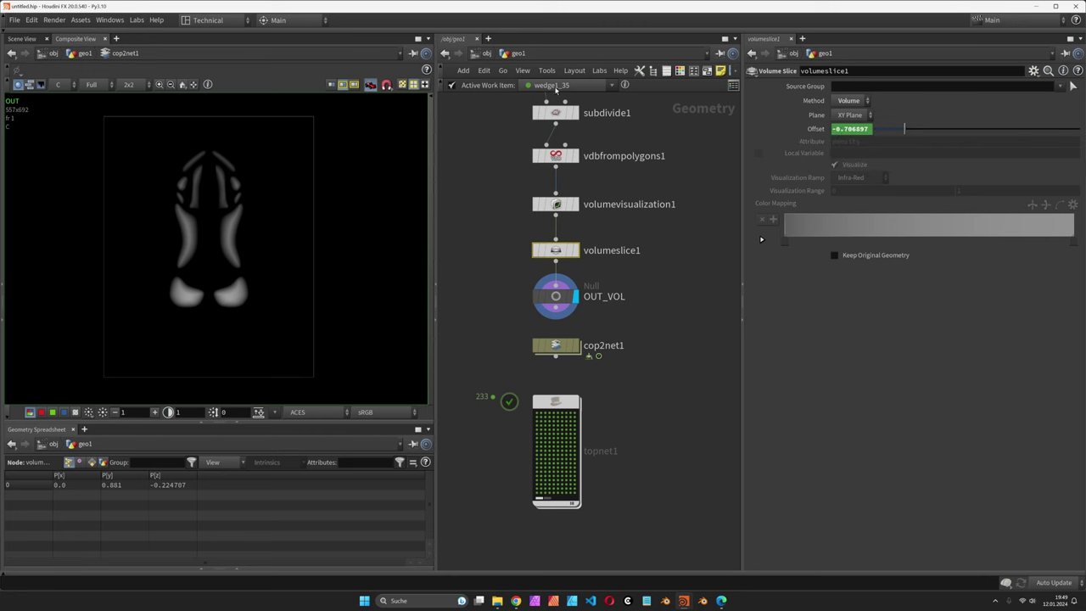
Step: Preview the capybara slices for active work items wedge1_28 and wedge1_16
{"action": "left_click", "coordinate": [569, 88]}
{"action": "left_click", "coordinate": [561, 116]}
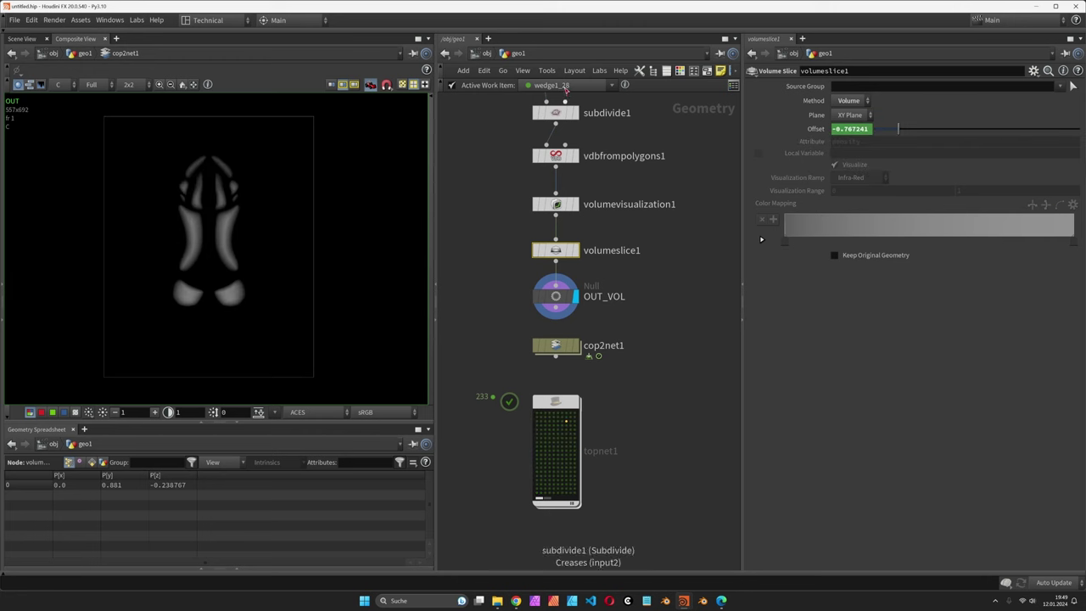
{"action": "left_click", "coordinate": [566, 88]}
{"action": "scroll", "coordinate": [564, 134], "scroll_direction": "up", "scroll_amount": 3}
{"action": "left_click", "coordinate": [565, 128]}
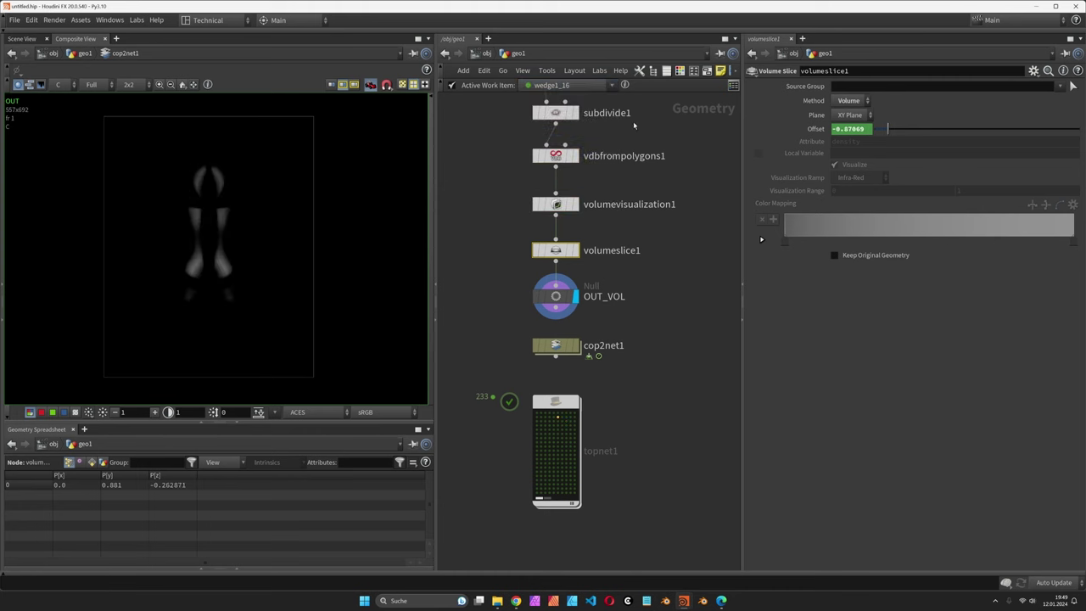
{"action": "left_click", "coordinate": [735, 89]}
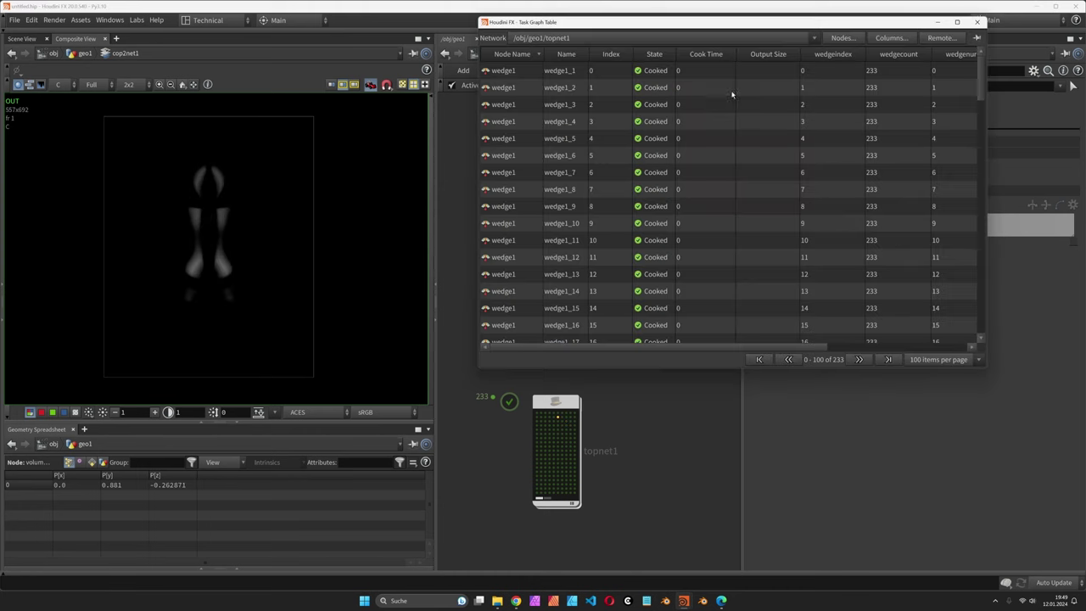
{"action": "left_click_drag", "start_coordinate": [736, 25], "coordinate": [485, 62]}
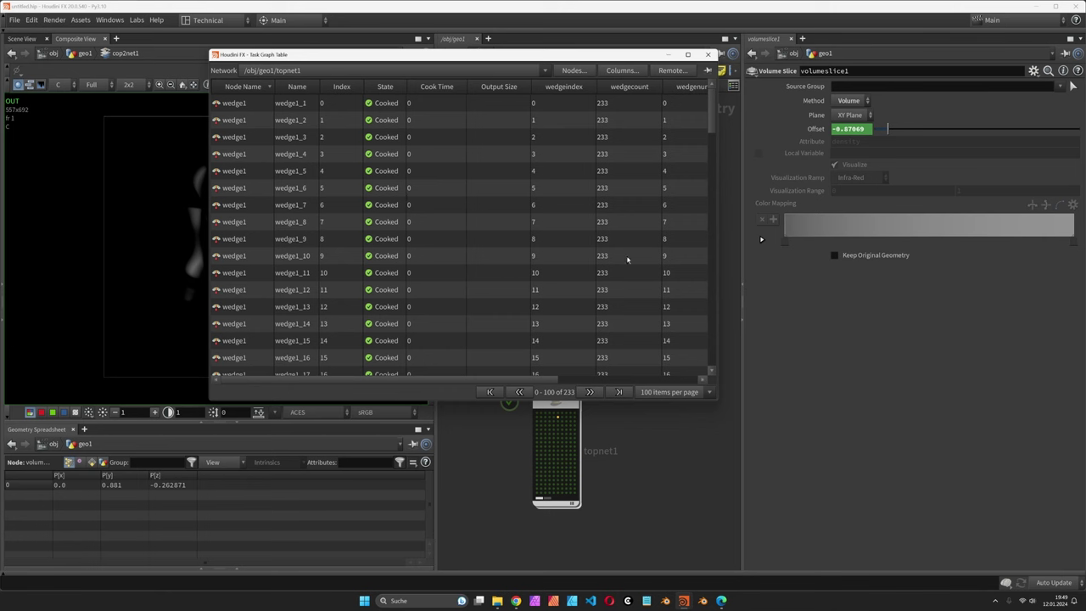
{"action": "left_click_drag", "start_coordinate": [532, 381], "coordinate": [684, 381]}
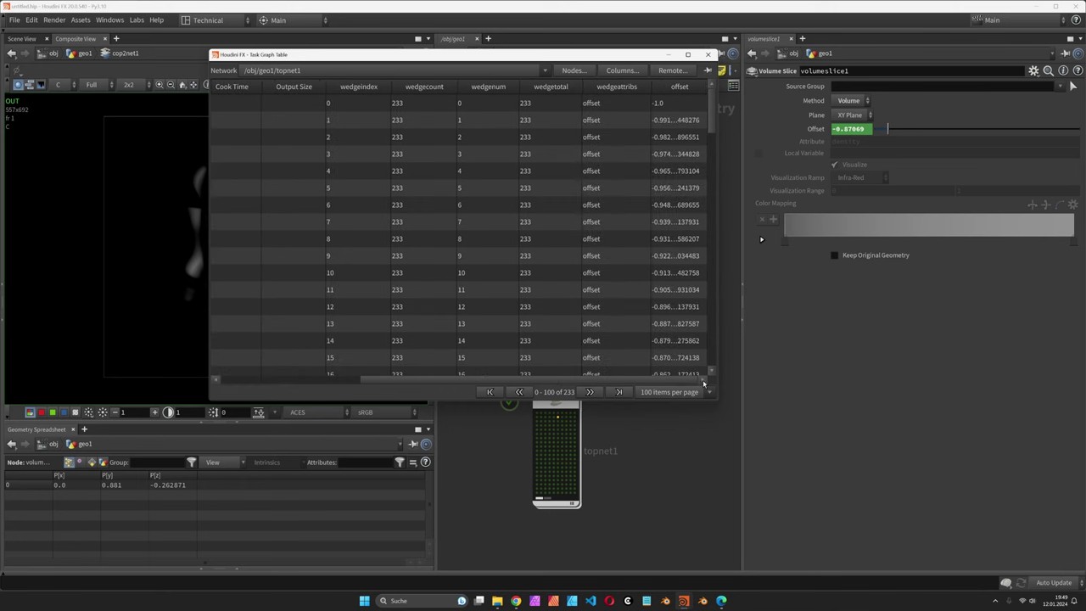
{"action": "left_click_drag", "start_coordinate": [713, 122], "coordinate": [713, 222]}
{"action": "left_click", "coordinate": [709, 54]}
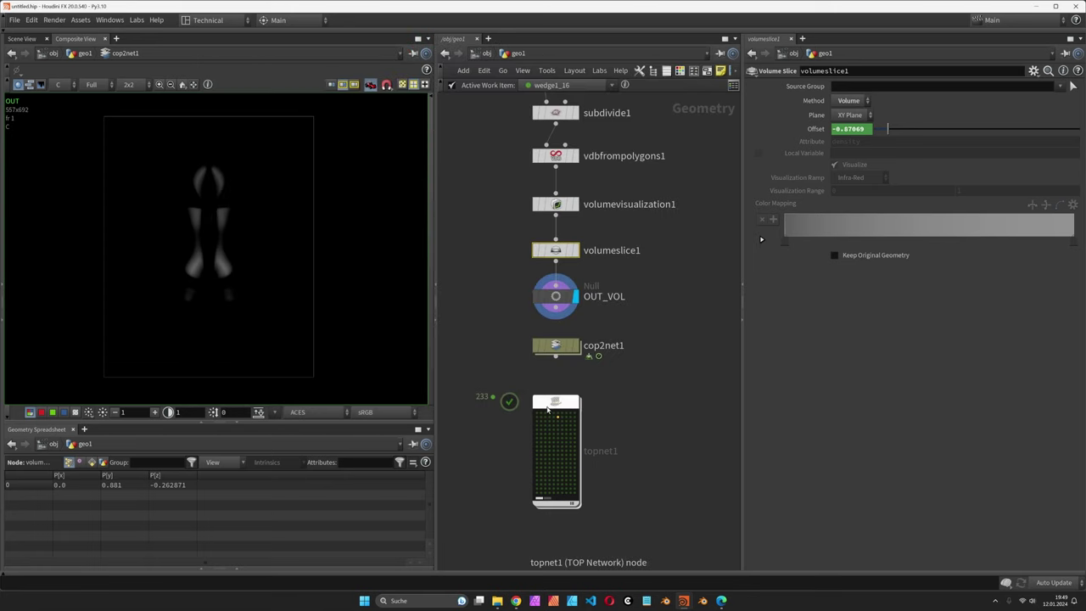
{"action": "double_click", "coordinate": [567, 425]}
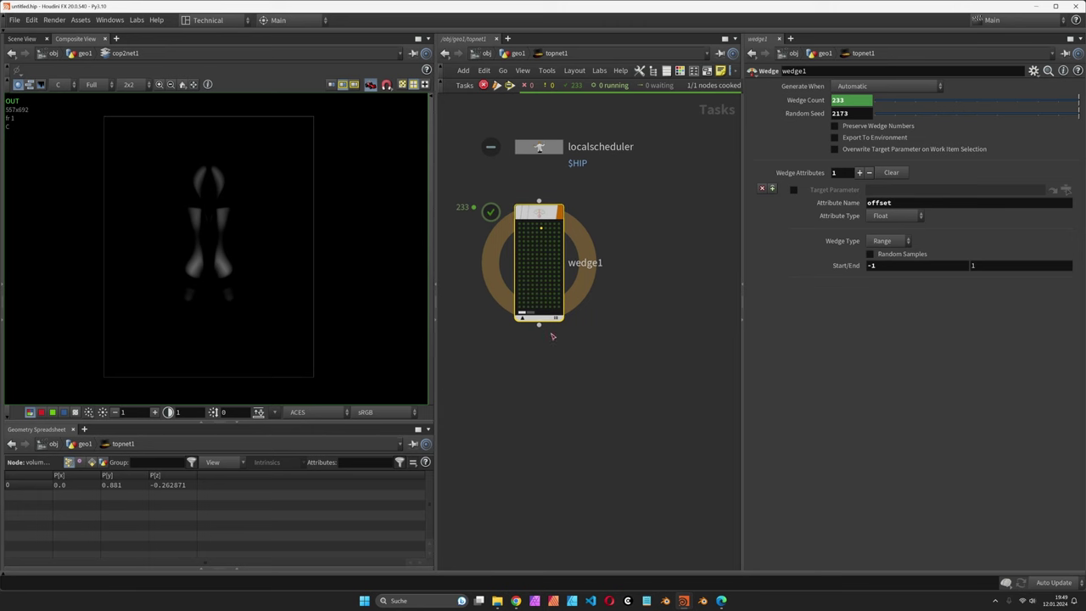
Step: Add a ROP Composite Output node below wedge1 in topnet1
{"action": "key", "text": "Tab"}
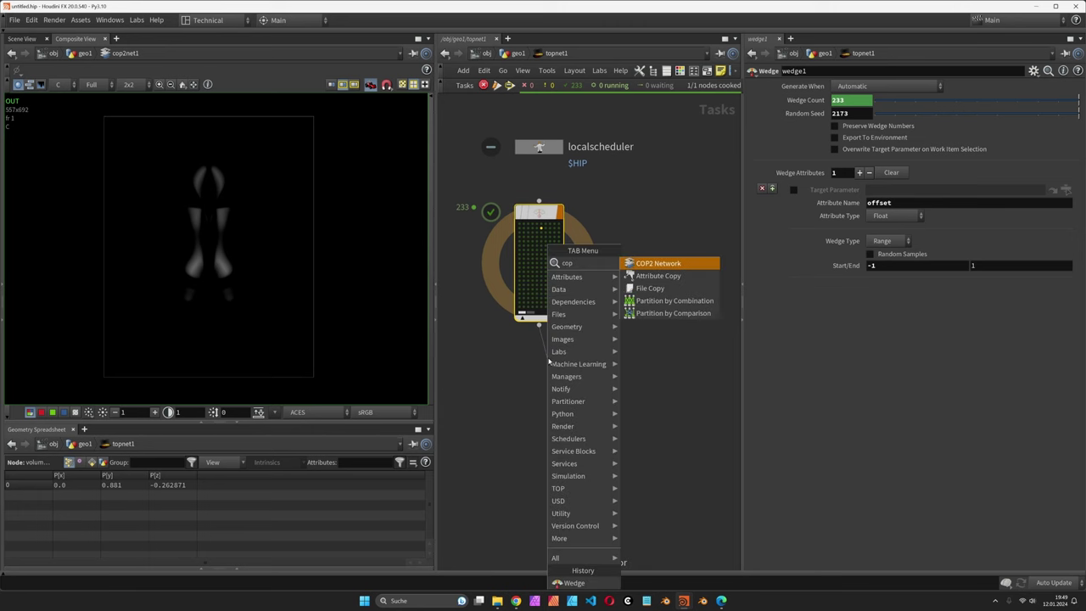
{"action": "type", "text": "ro"}
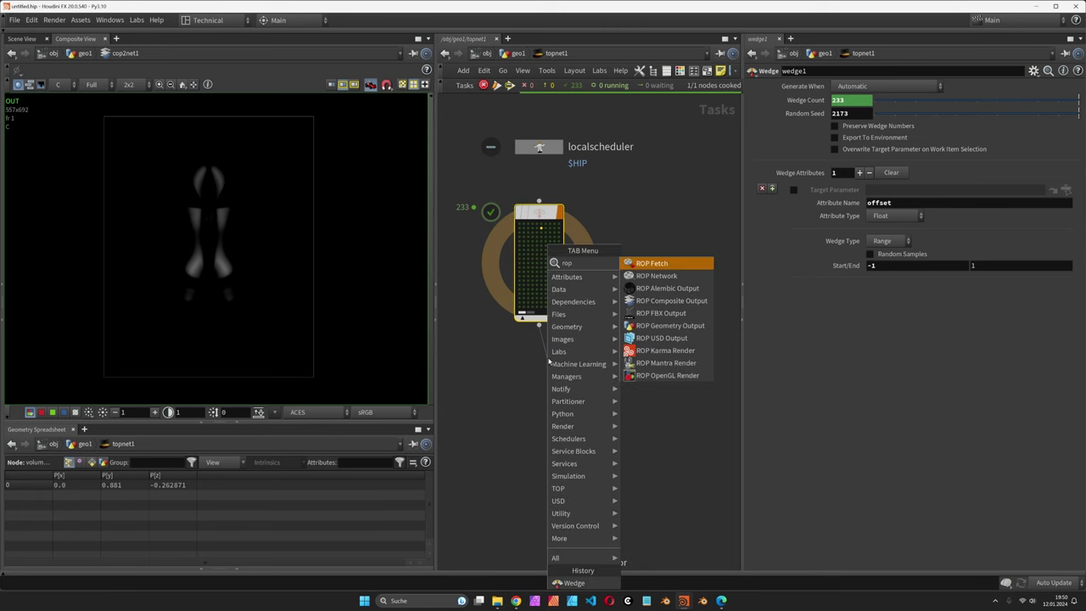
{"action": "key", "text": "Down"}
{"action": "key", "text": "Down"}
{"action": "key", "text": "Down"}
{"action": "key", "text": "Return"}
{"action": "left_click", "coordinate": [549, 361]}
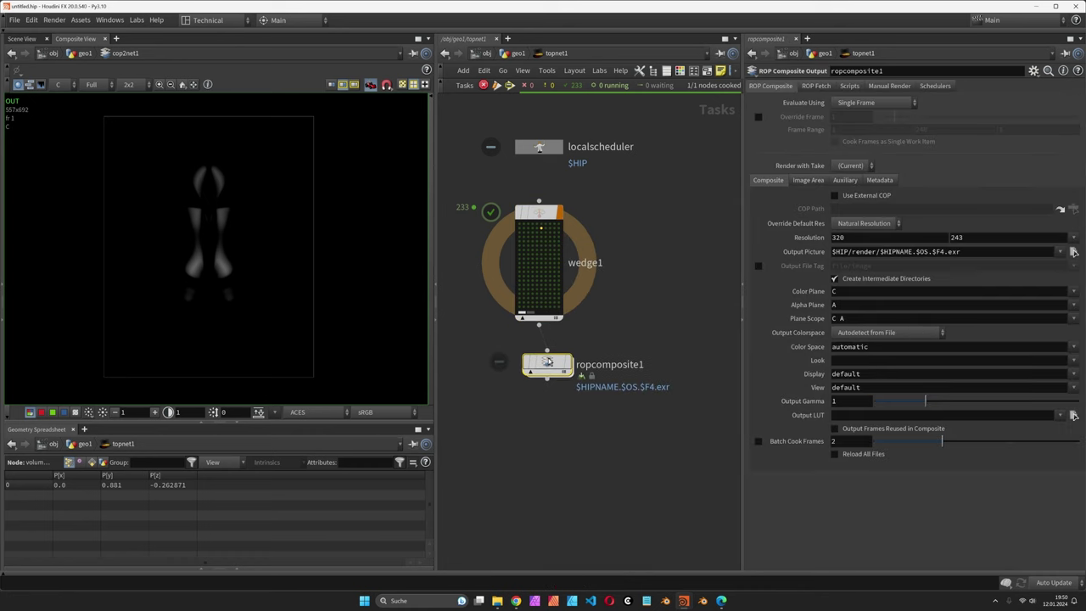
Step: Enable Use External COP and set the COP Path to /obj/geo1/cop2net1/OUT
{"action": "left_click", "coordinate": [867, 196]}
{"action": "left_click", "coordinate": [1074, 210]}
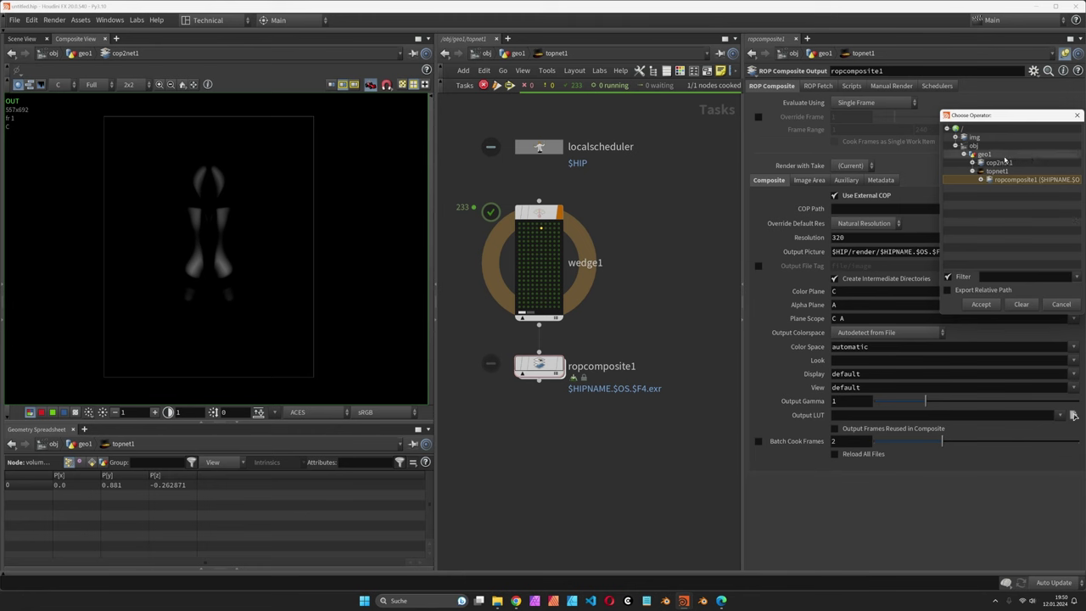
{"action": "left_click", "coordinate": [973, 162]}
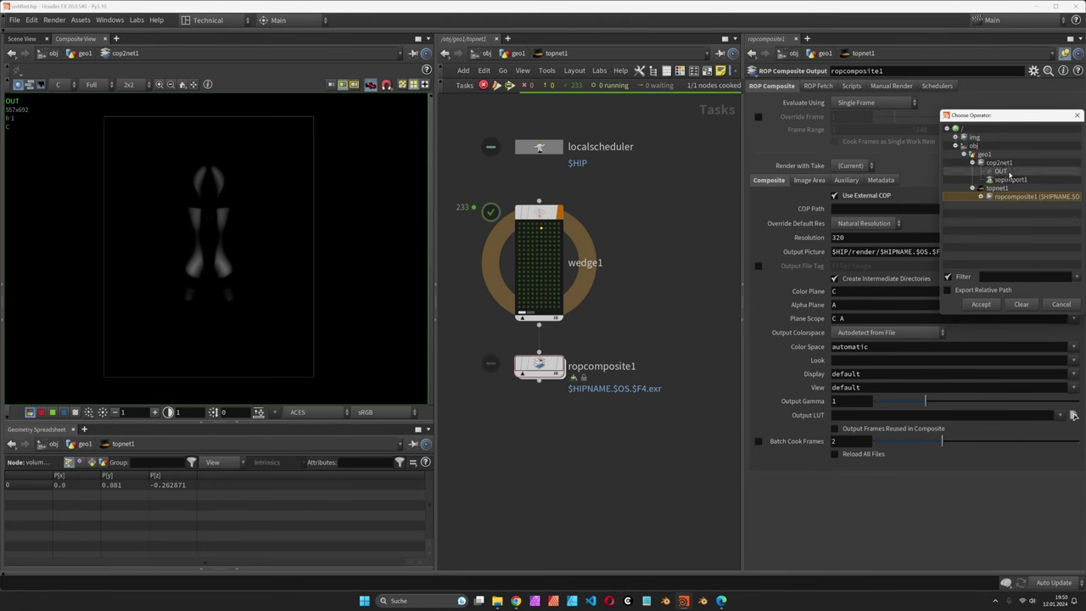
{"action": "double_click", "coordinate": [1003, 171]}
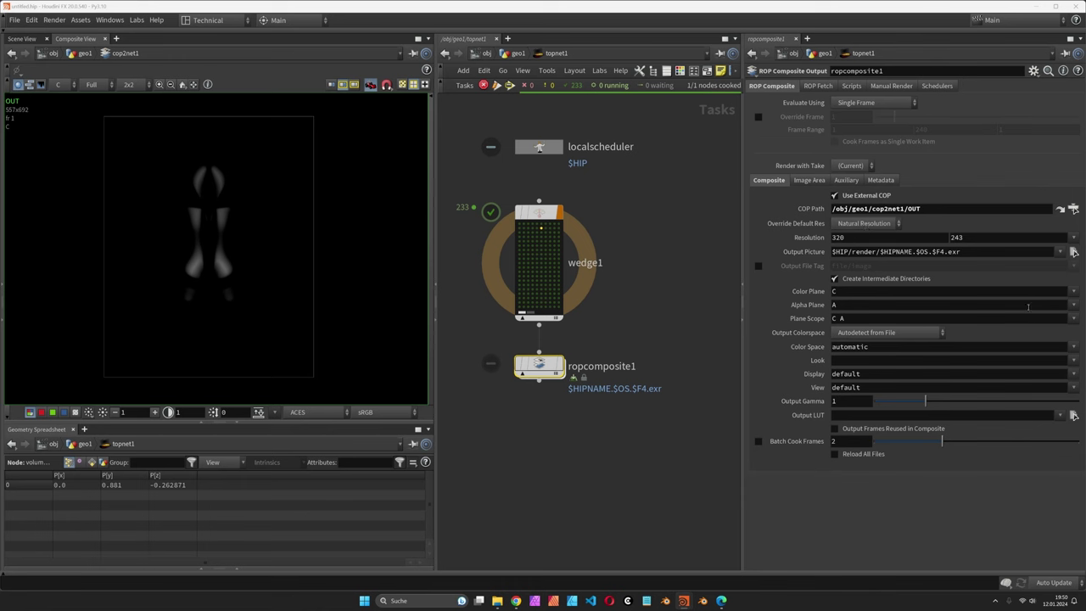
{"action": "left_click", "coordinate": [1073, 318]}
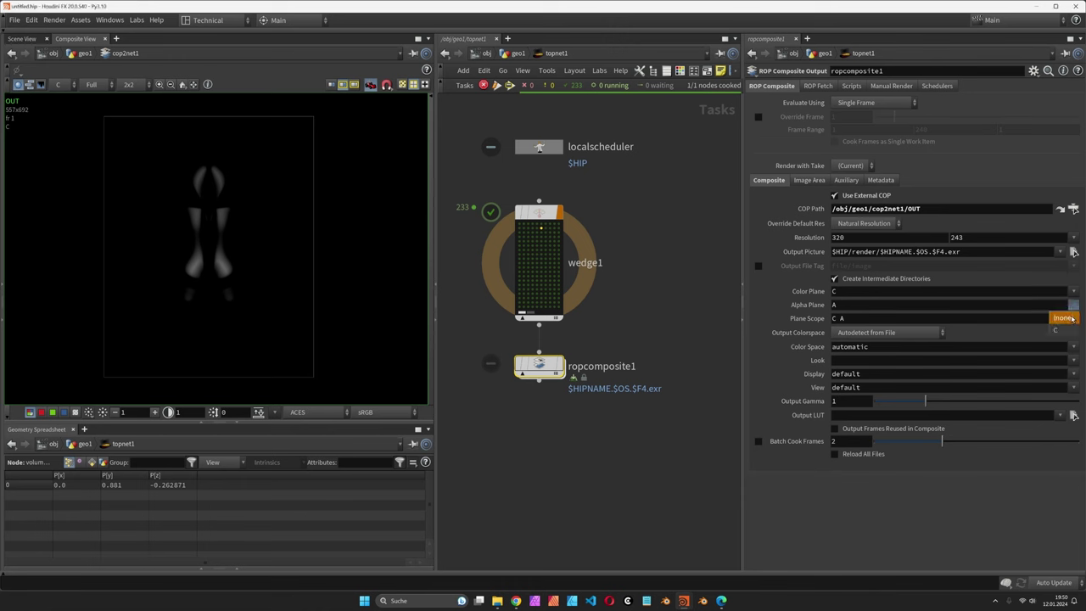
Step: Set ropcomposite1's Alpha Plane to (none), then start editing the Output Picture path
{"action": "left_click", "coordinate": [1067, 319]}
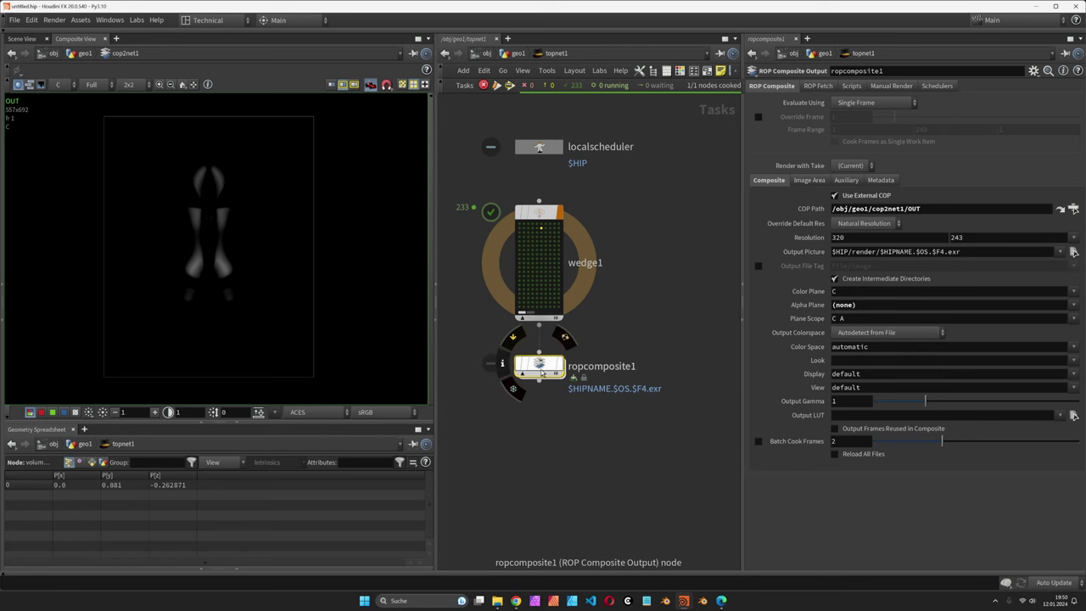
{"action": "middle_click_drag", "start_coordinate": [638, 367], "coordinate": [642, 342]}
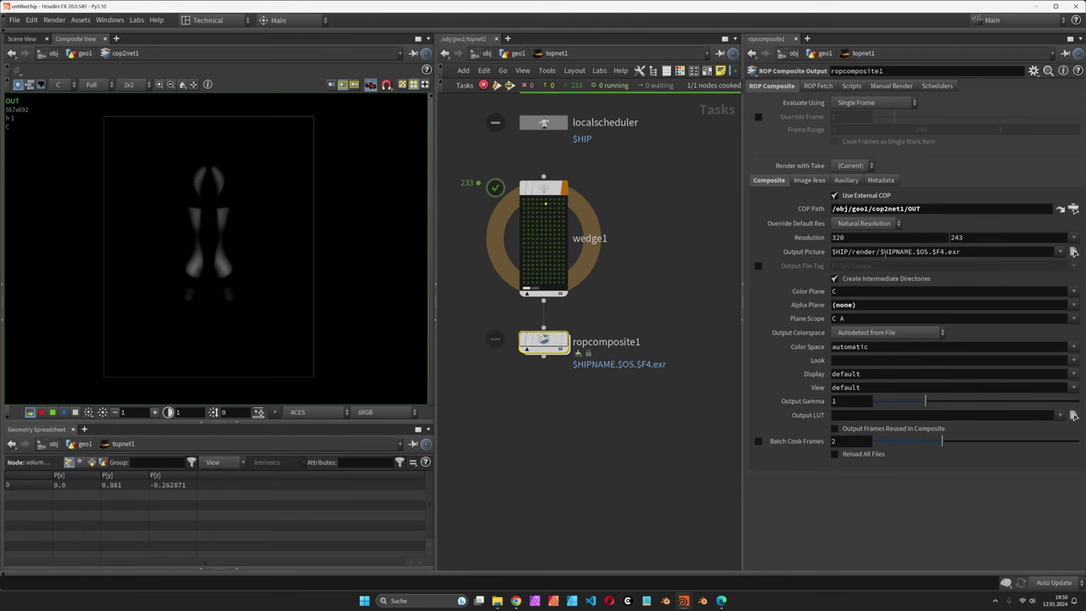
{"action": "mouse_move", "coordinate": [879, 251]}
{"action": "left_mouse_down"}
{"action": "mouse_move", "coordinate": [914, 251]}
{"action": "mouse_move", "coordinate": [886, 252]}
{"action": "left_mouse_up"}
{"action": "left_click", "coordinate": [906, 252]}
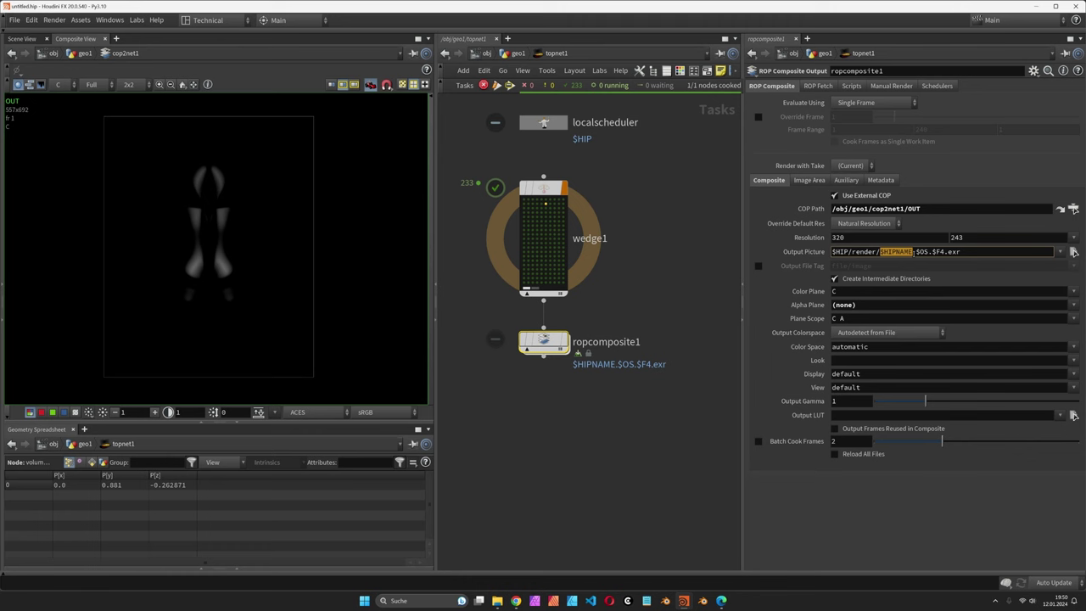
{"action": "key", "text": "Right"}
Step: Use Save As to store the scene as vol_to_image.hip inside the houdini folder
{"action": "left_click", "coordinate": [14, 20]}
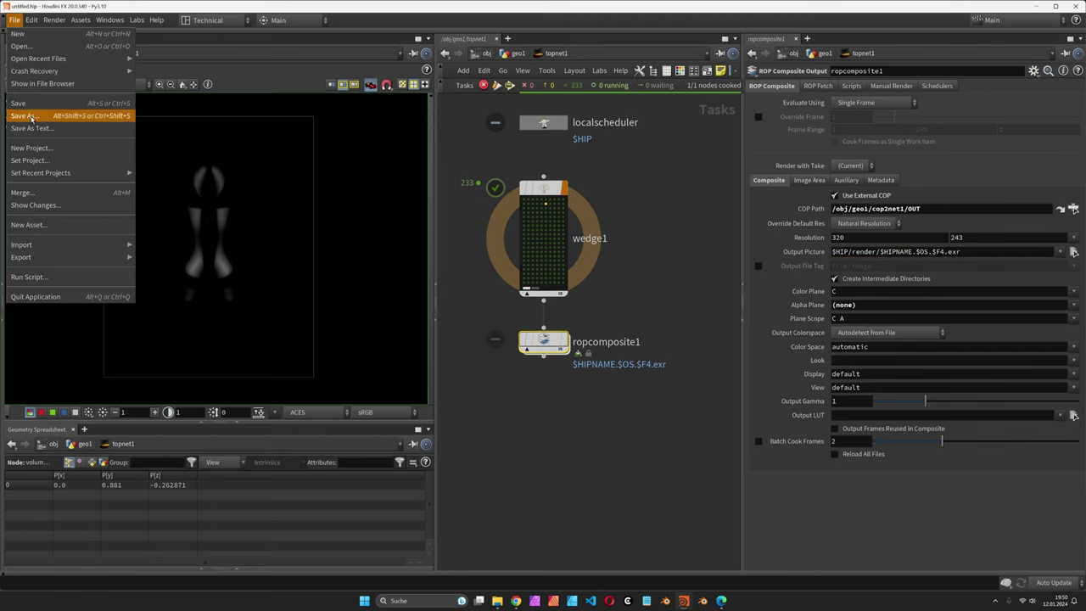
{"action": "left_click", "coordinate": [31, 118]}
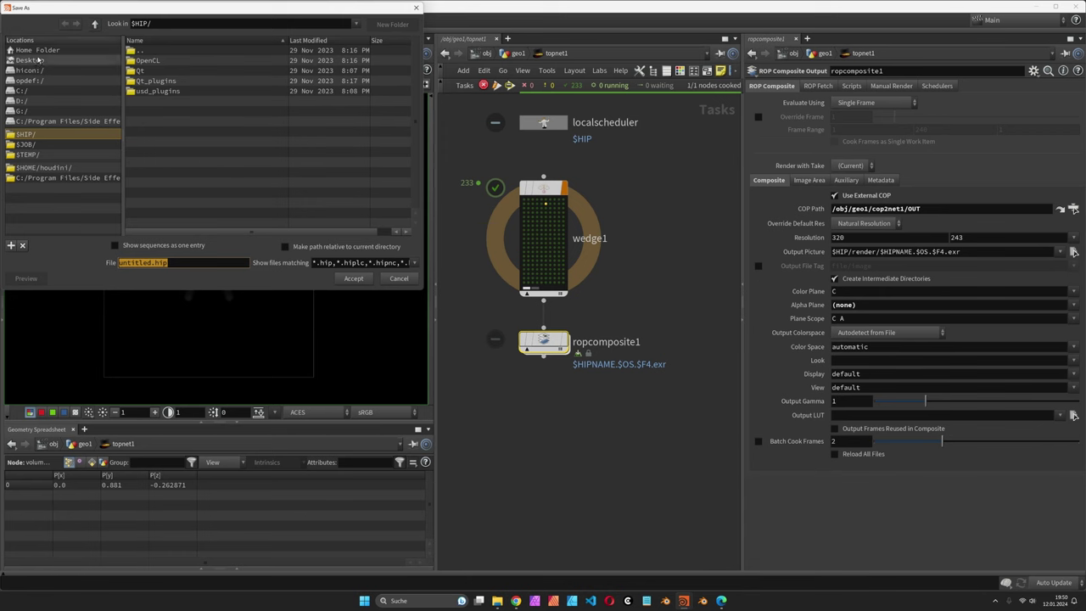
{"action": "double_click", "coordinate": [162, 173]}
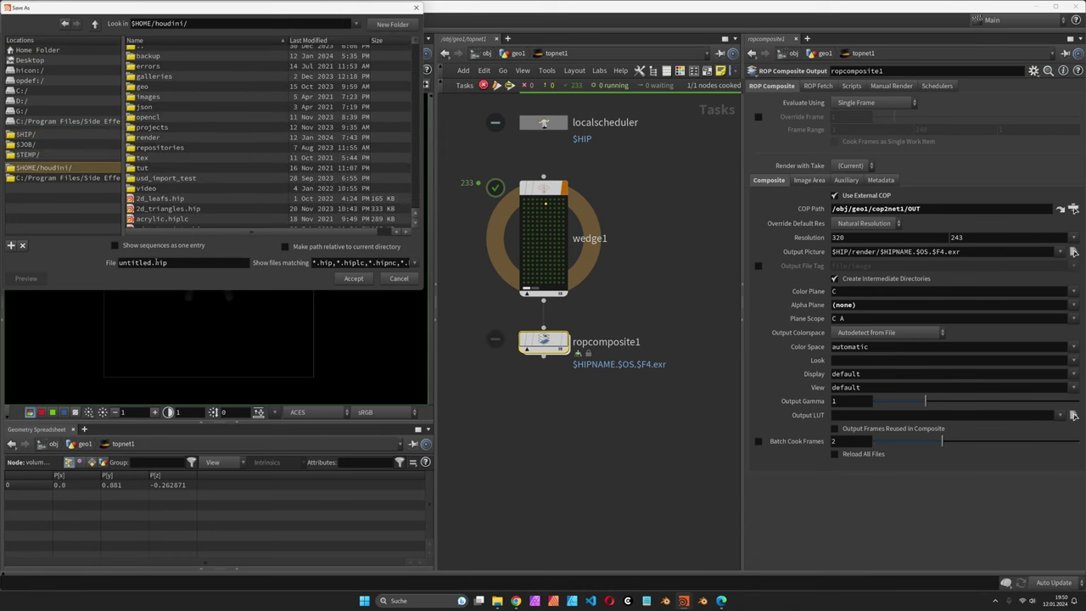
{"action": "double_click", "coordinate": [151, 263]}
{"action": "type", "text": "vol_"}
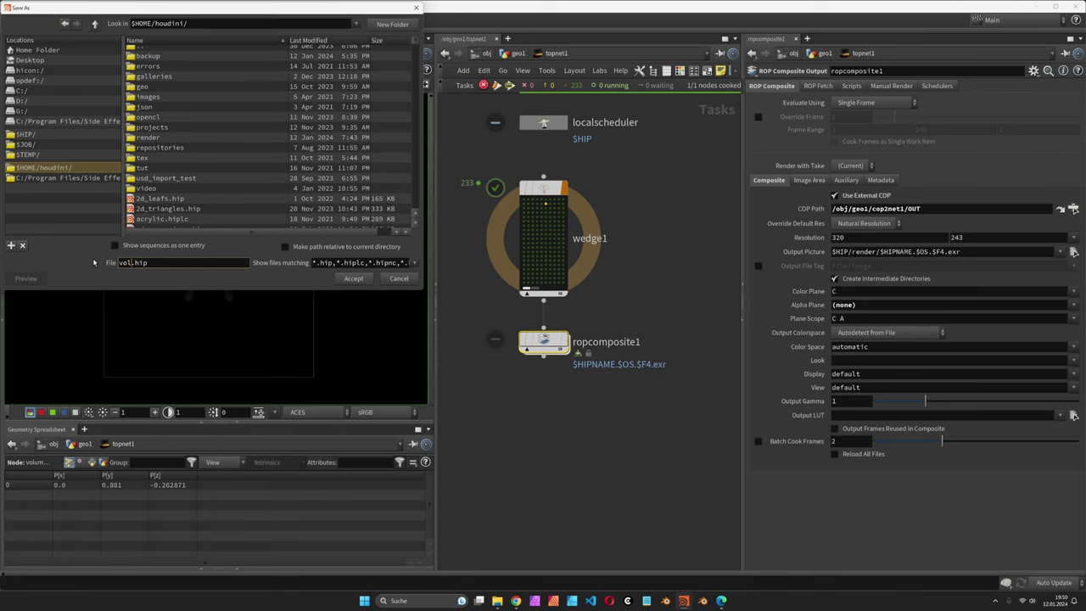
{"action": "type", "text": "to_image"}
{"action": "key", "text": "Return"}
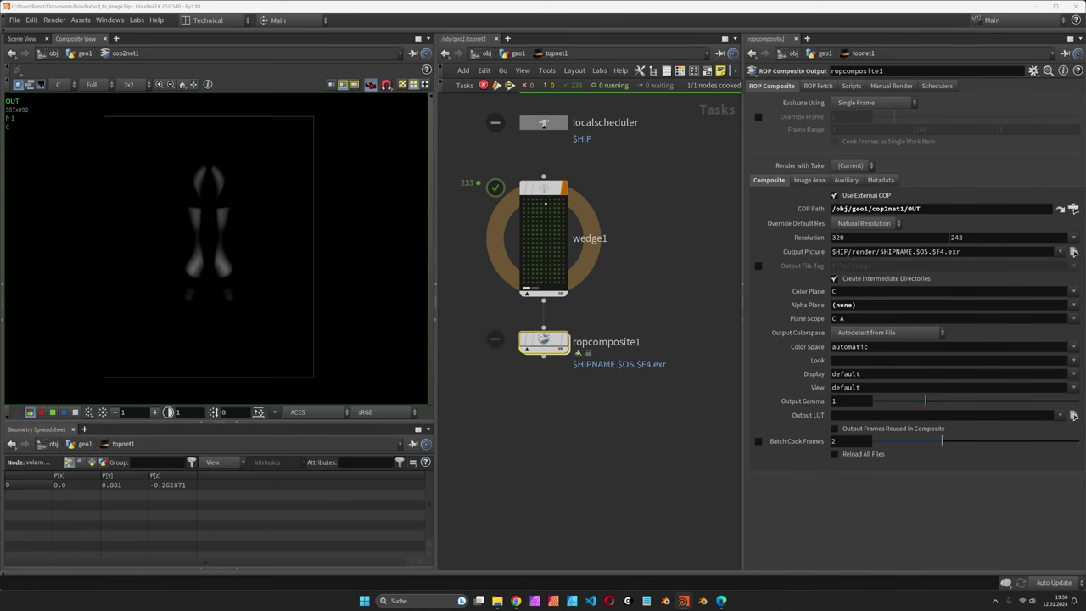
{"action": "left_click_drag", "start_coordinate": [833, 252], "coordinate": [879, 252]}
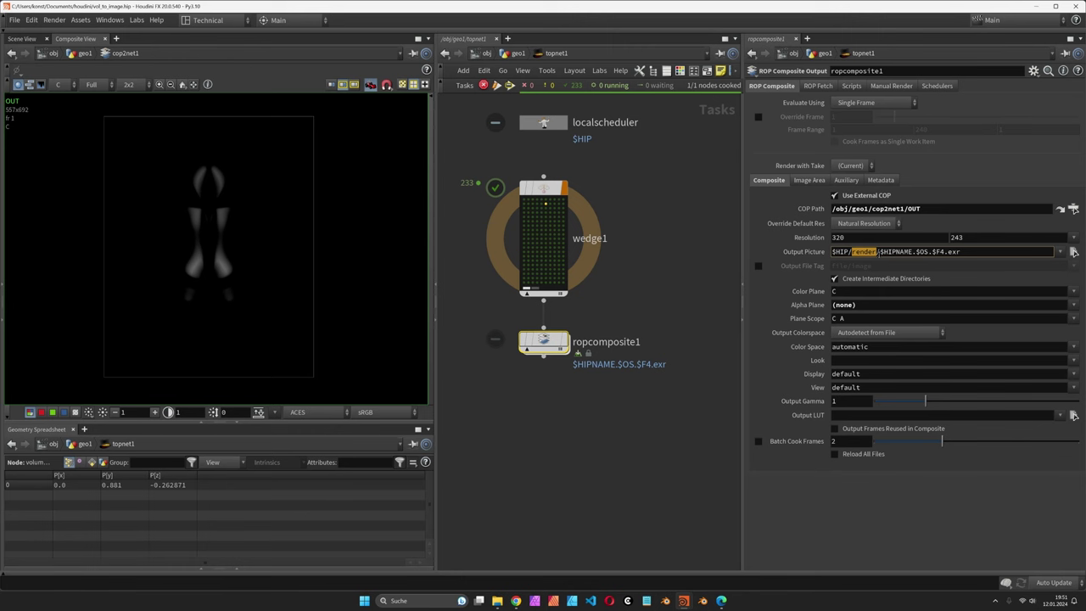
{"action": "type", "text": "render/slices"}
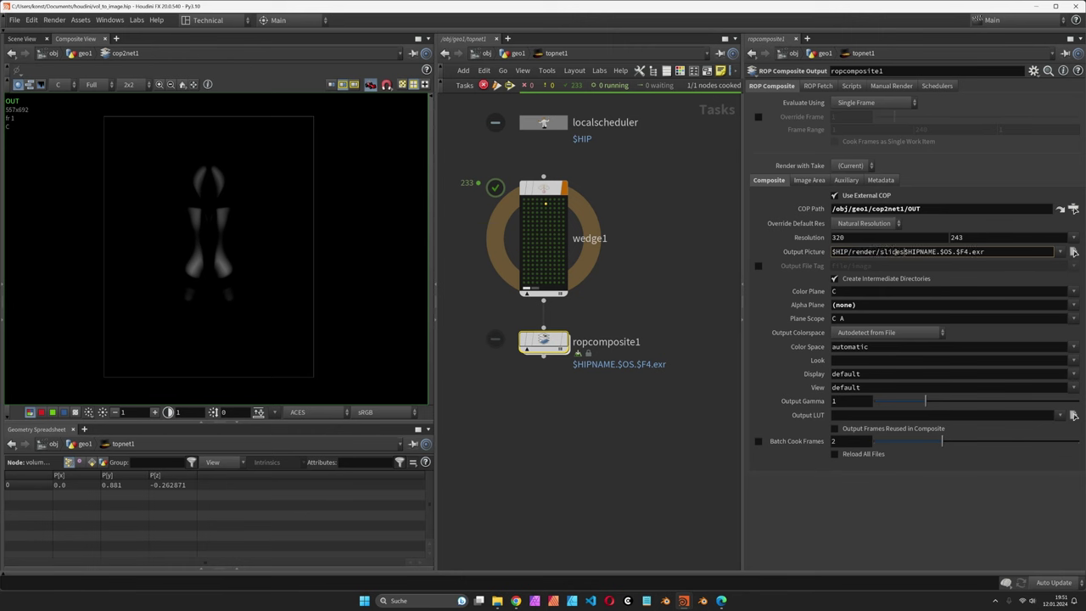
{"action": "type", "text": "/"}
{"action": "key", "text": "Return"}
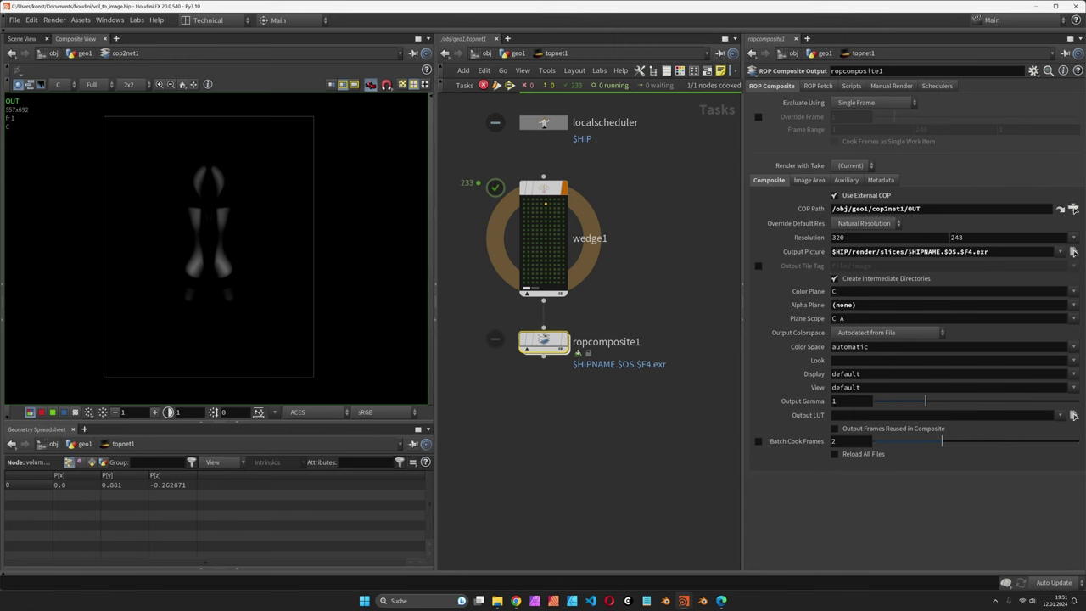
{"action": "left_click_drag", "start_coordinate": [974, 252], "coordinate": [909, 253]}
{"action": "type", "text": "image"}
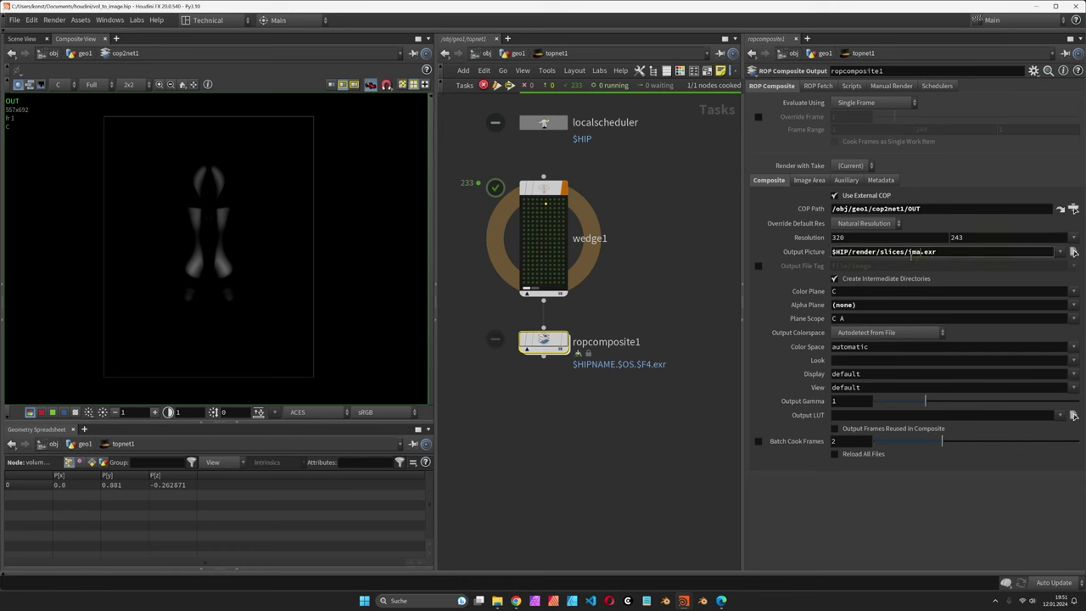
{"action": "type", "text": "_"}
{"action": "key", "text": "Return"}
{"action": "type", "text": "@wedgei"}
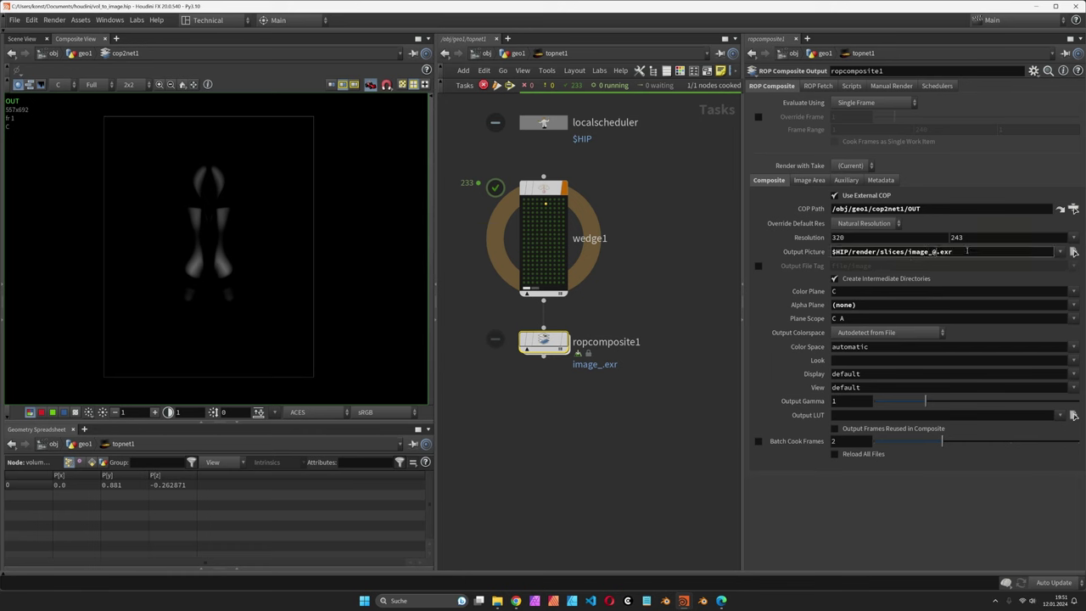
{"action": "type", "text": "ndex"}
{"action": "key", "text": "Return"}
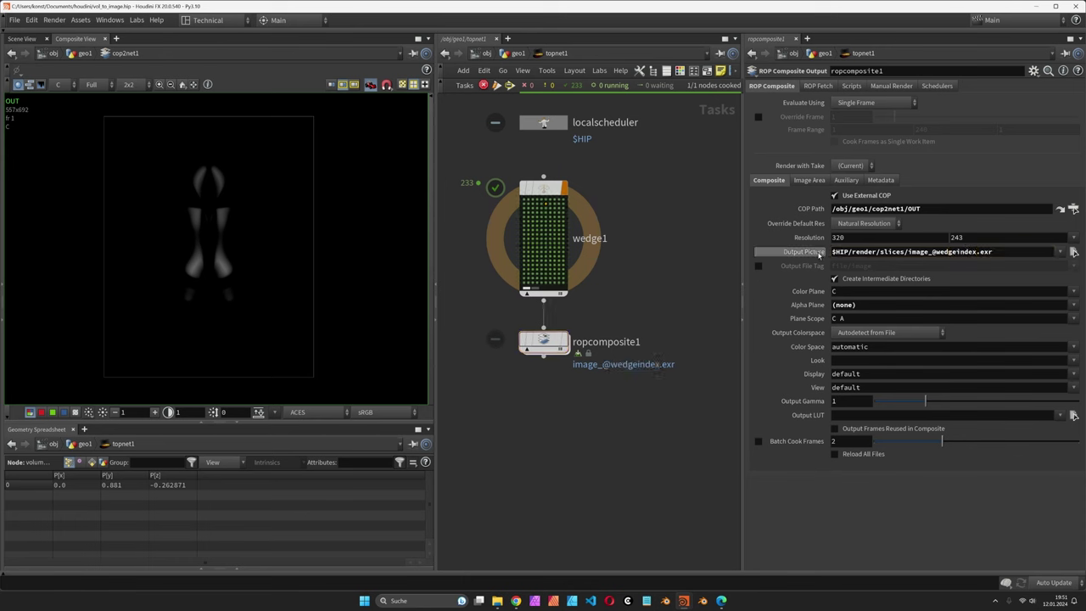
{"action": "left_click", "coordinate": [803, 252]}
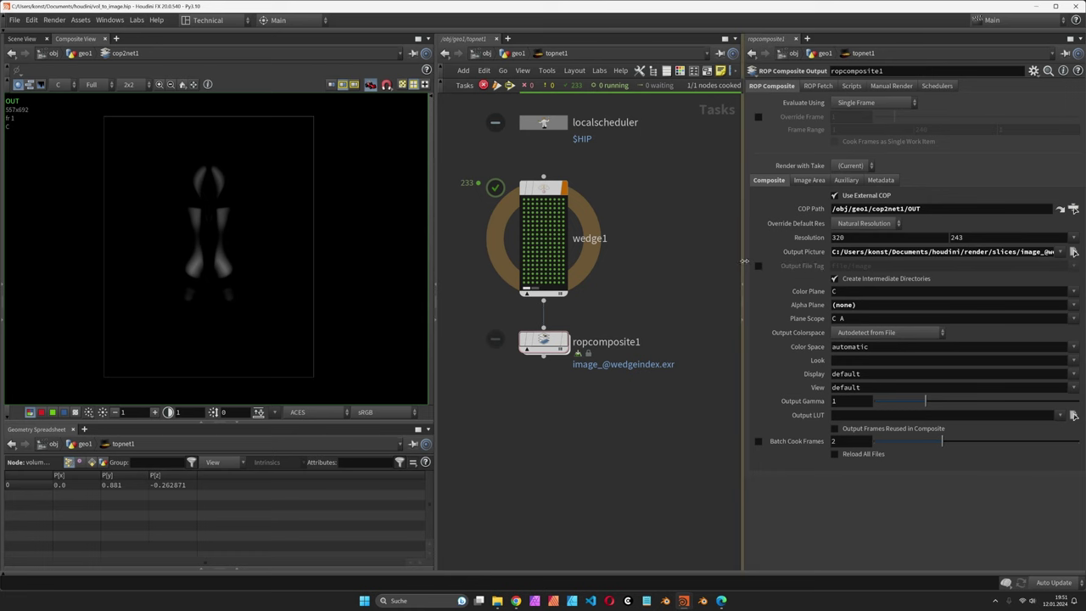
{"action": "left_click_drag", "start_coordinate": [741, 261], "coordinate": [625, 265]}
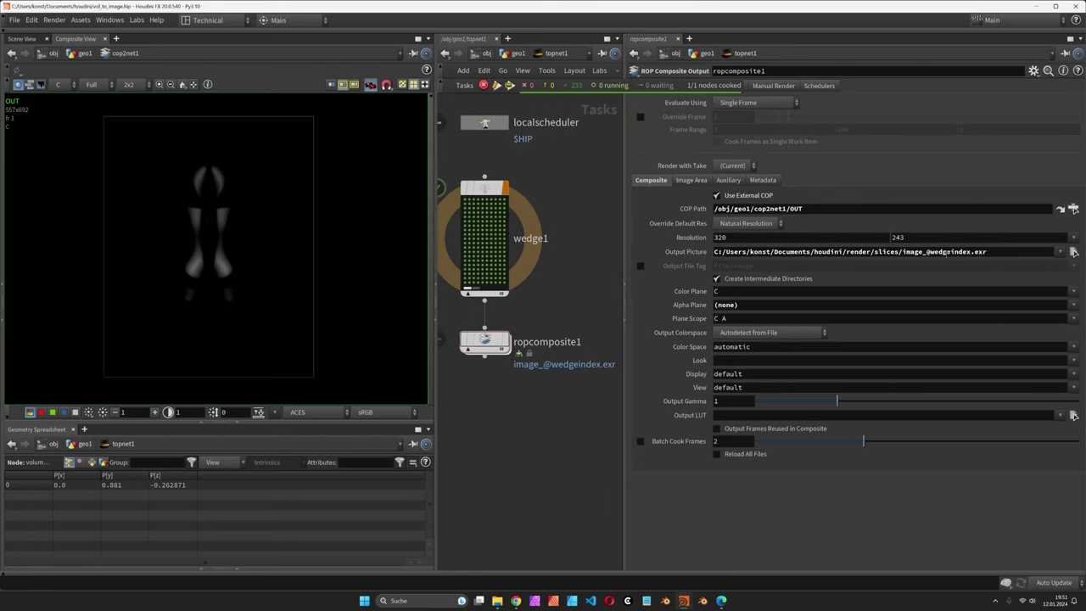
{"action": "left_click", "coordinate": [876, 252]}
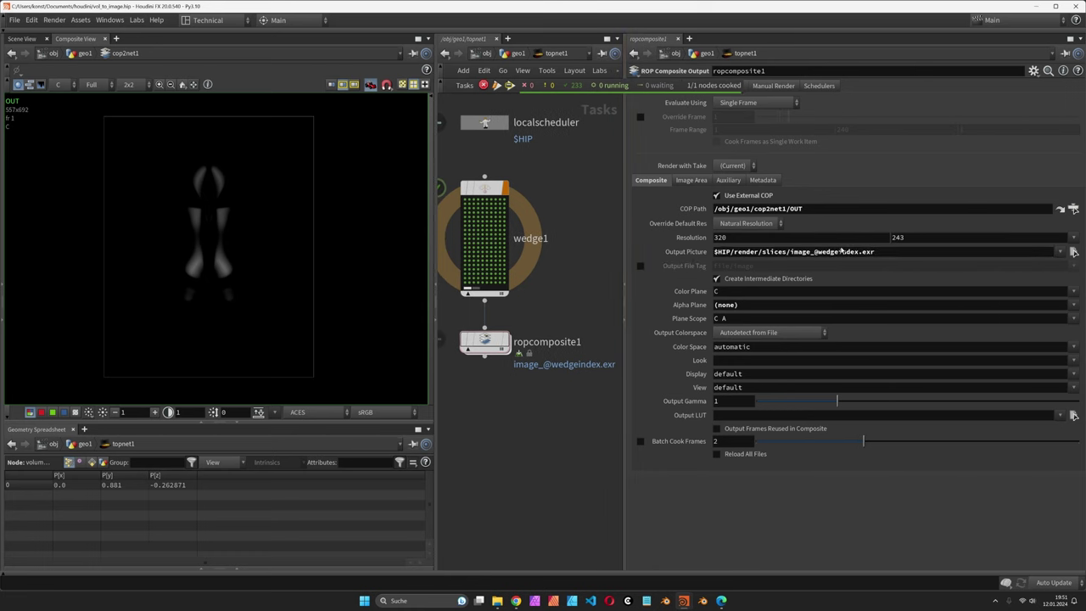
{"action": "left_click", "coordinate": [819, 252]}
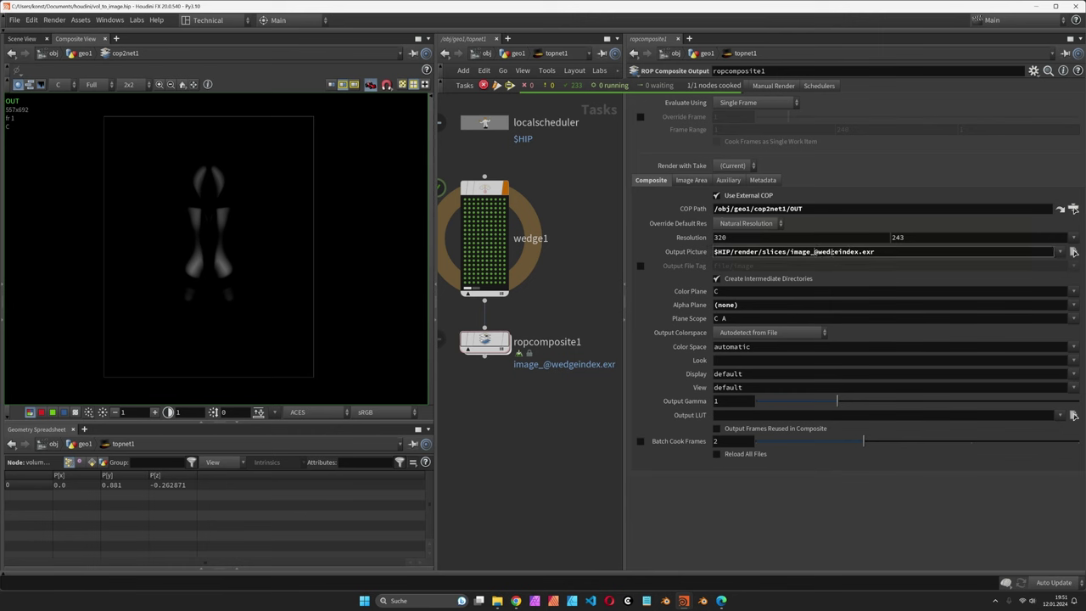
{"action": "type", "text": "`"}
{"action": "type", "text": "`"}
{"action": "key", "text": "Return"}
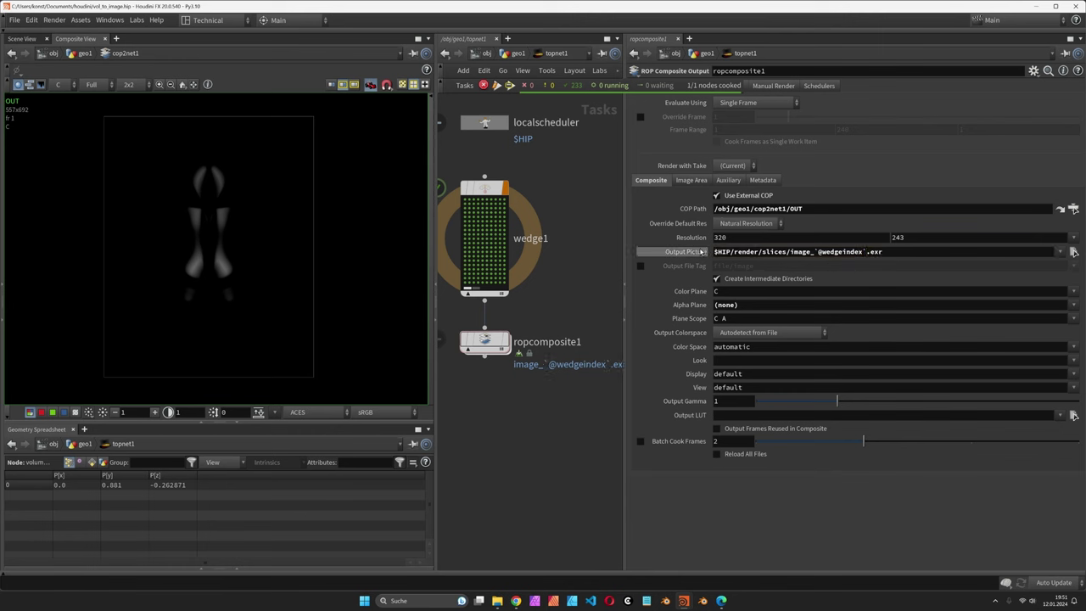
{"action": "left_click", "coordinate": [701, 251]}
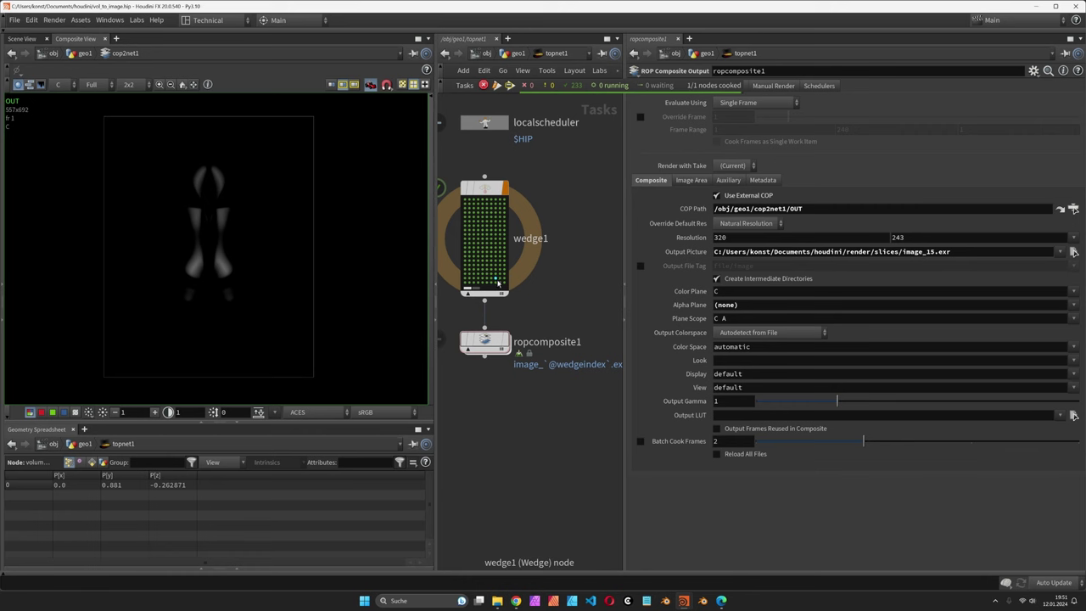
Step: Inspect wedge1 and ropcomposite1 in the TOP network and reframe the node view
{"action": "left_click", "coordinate": [498, 280]}
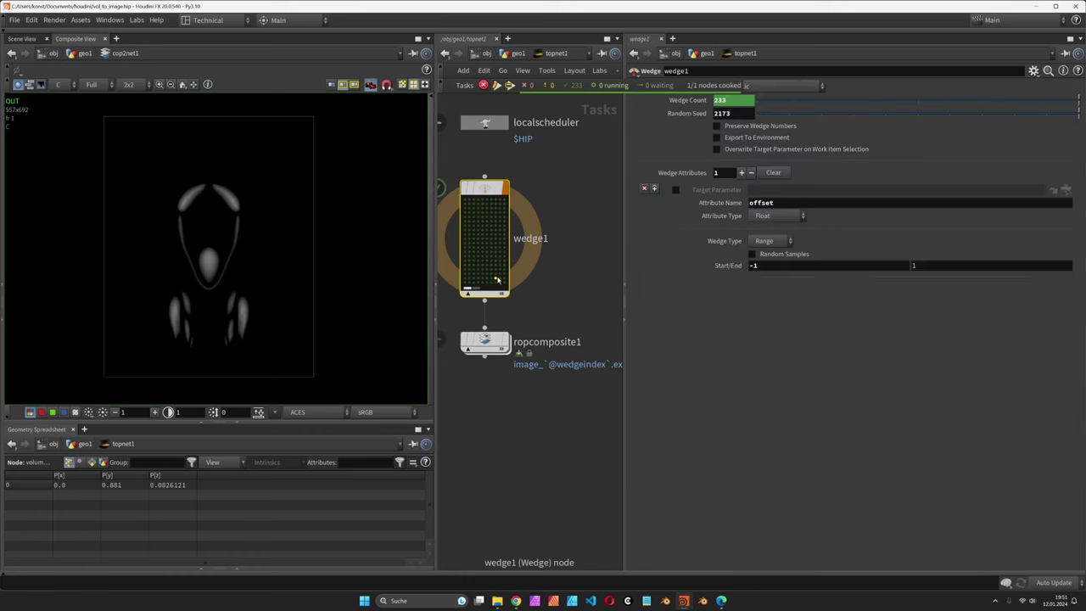
{"action": "double_click", "coordinate": [484, 341]}
{"action": "key", "text": "u"}
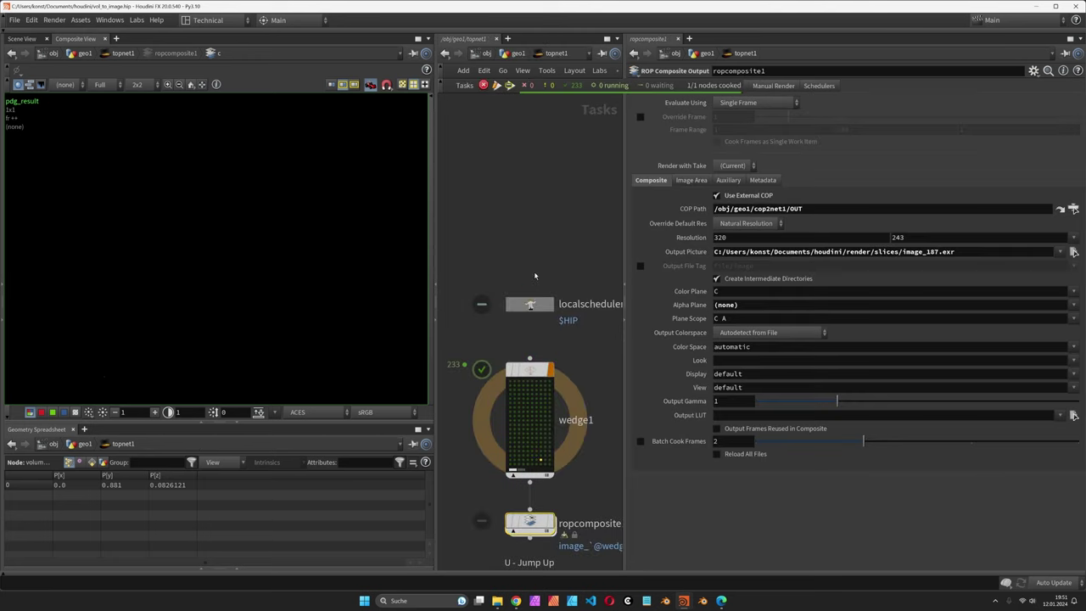
{"action": "right_click", "coordinate": [541, 428]}
{"action": "left_click", "coordinate": [584, 258]}
{"action": "key", "text": "h"}
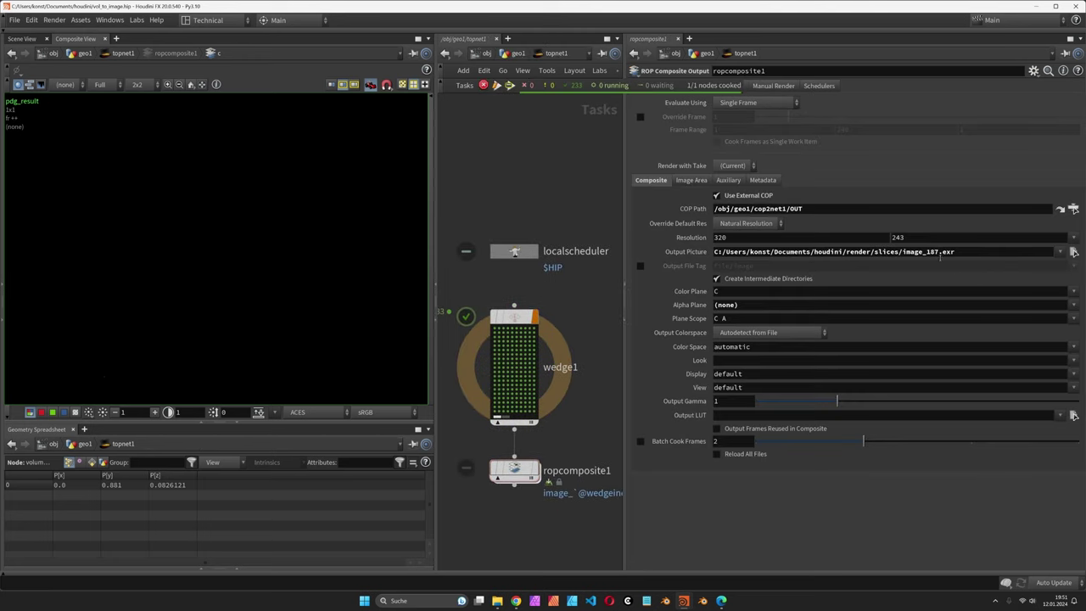
{"action": "type", "text": "$HIP/render/slices/image_`@wedgeindex`.exr"}
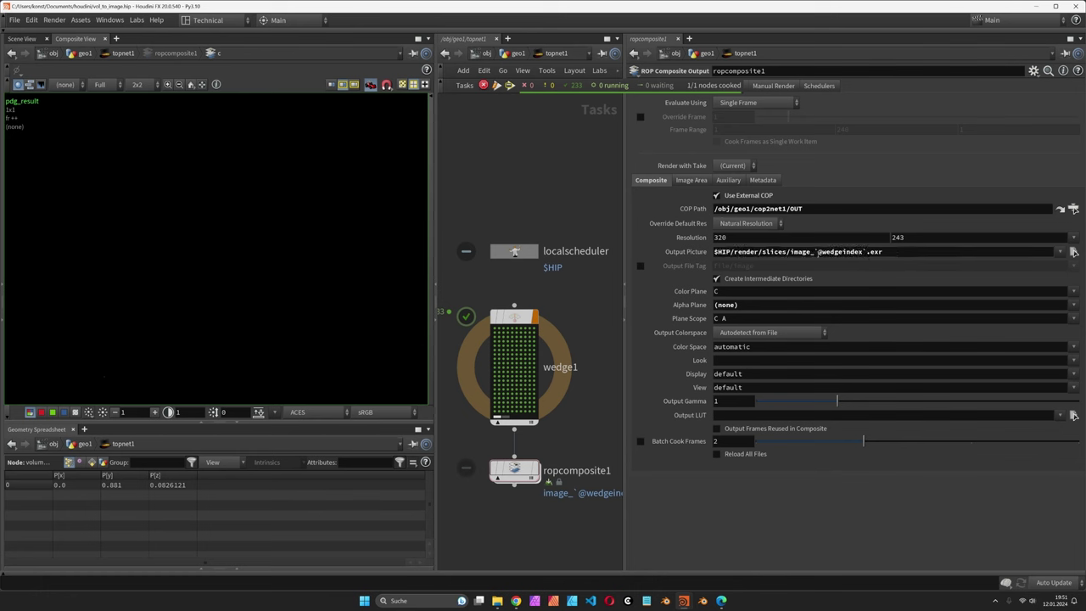
{"action": "left_click", "coordinate": [815, 251]}
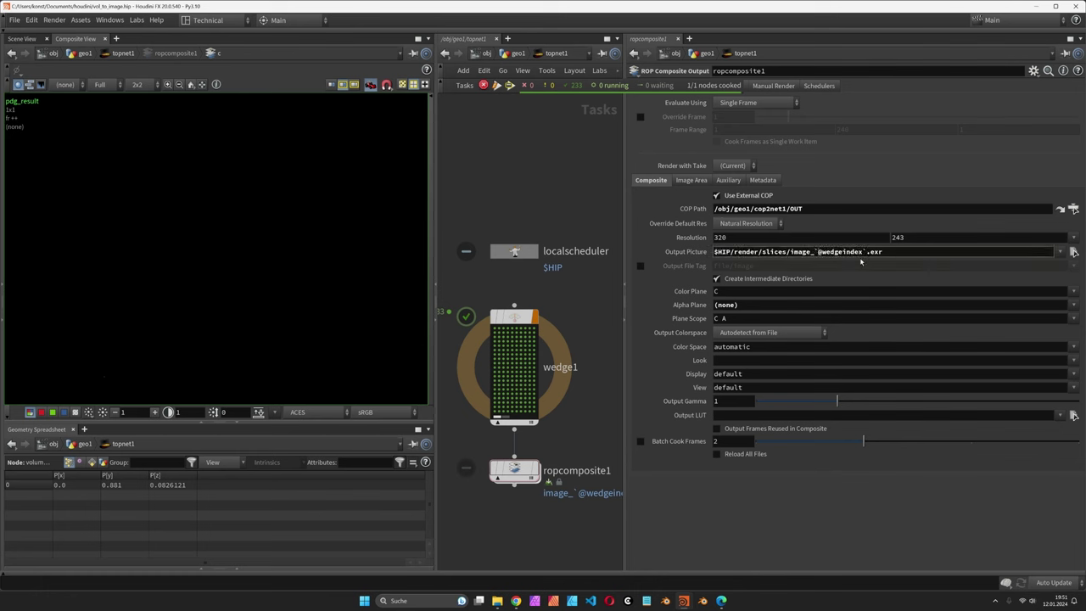
{"action": "type", "text": "padzer"}
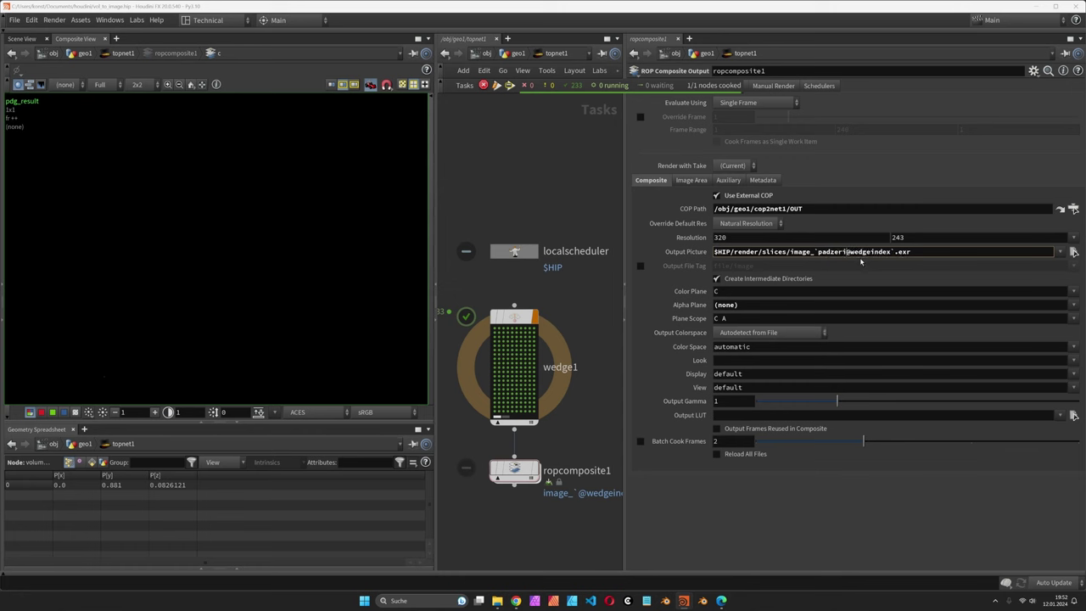
{"action": "type", "text": "o"}
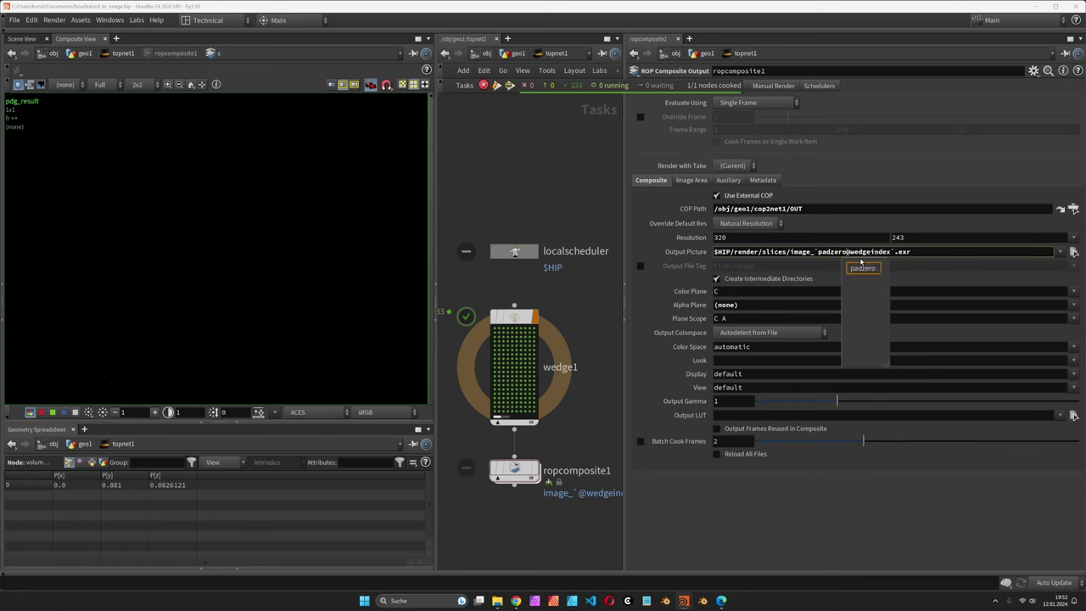
{"action": "type", "text": "("}
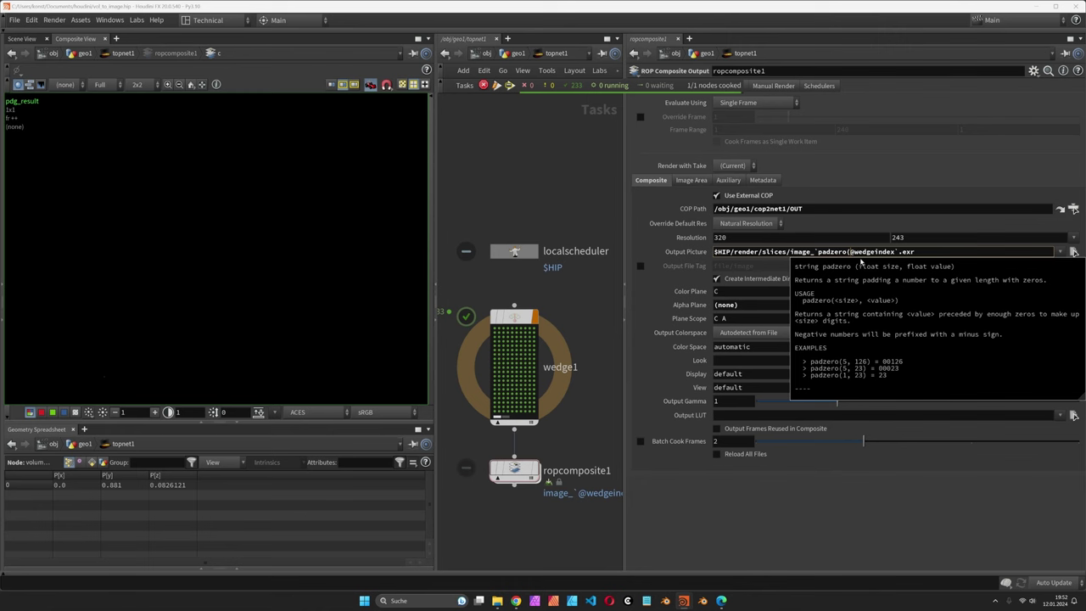
{"action": "type", "text": "4,"}
{"action": "key", "text": "Escape"}
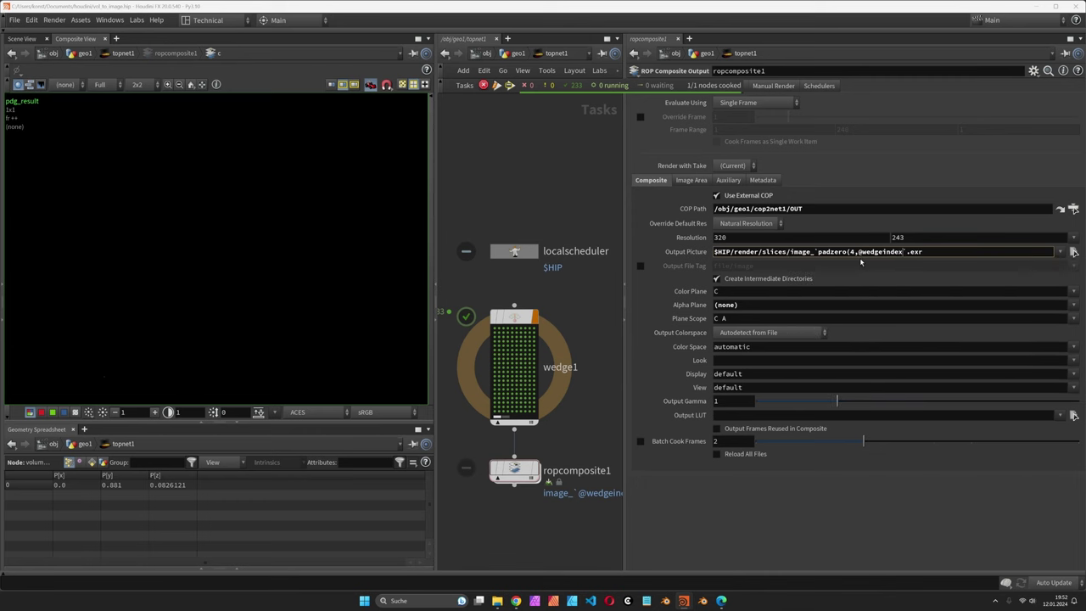
{"action": "type", "text": ")"}
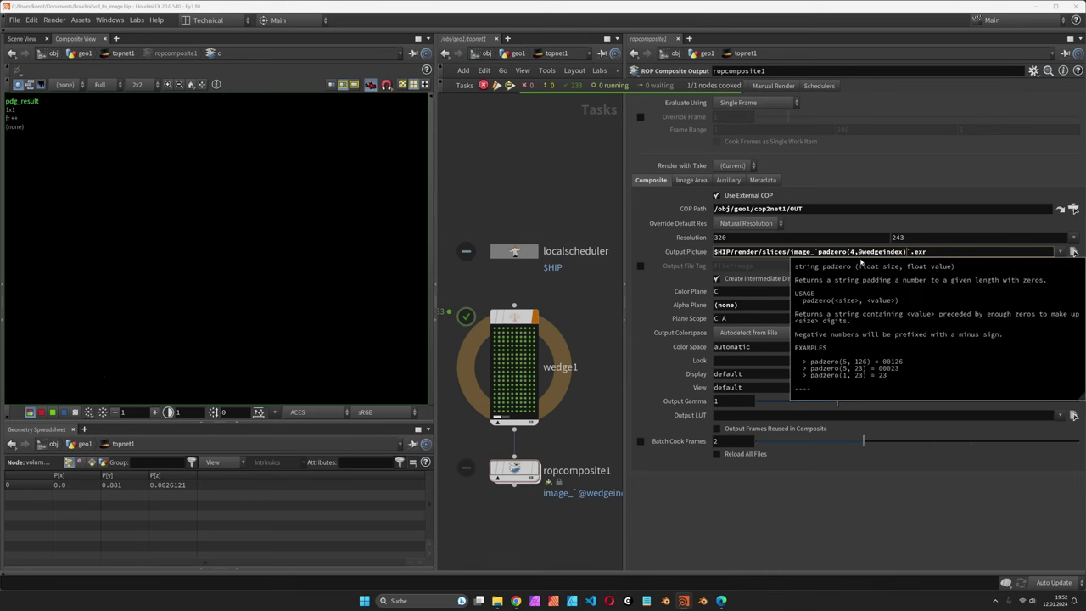
{"action": "key", "text": "Return"}
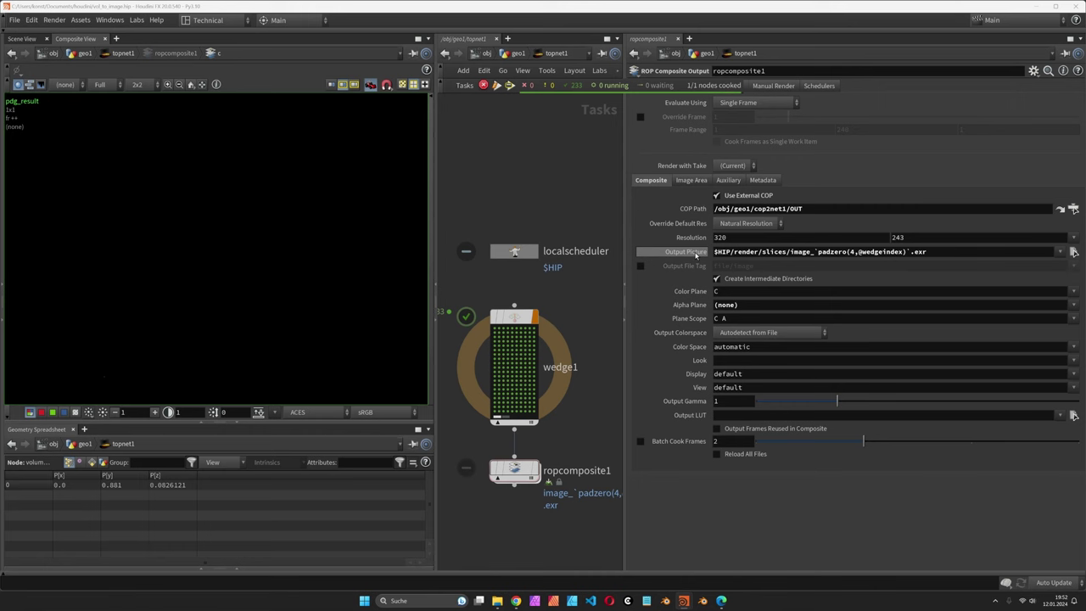
{"action": "left_click", "coordinate": [696, 254]}
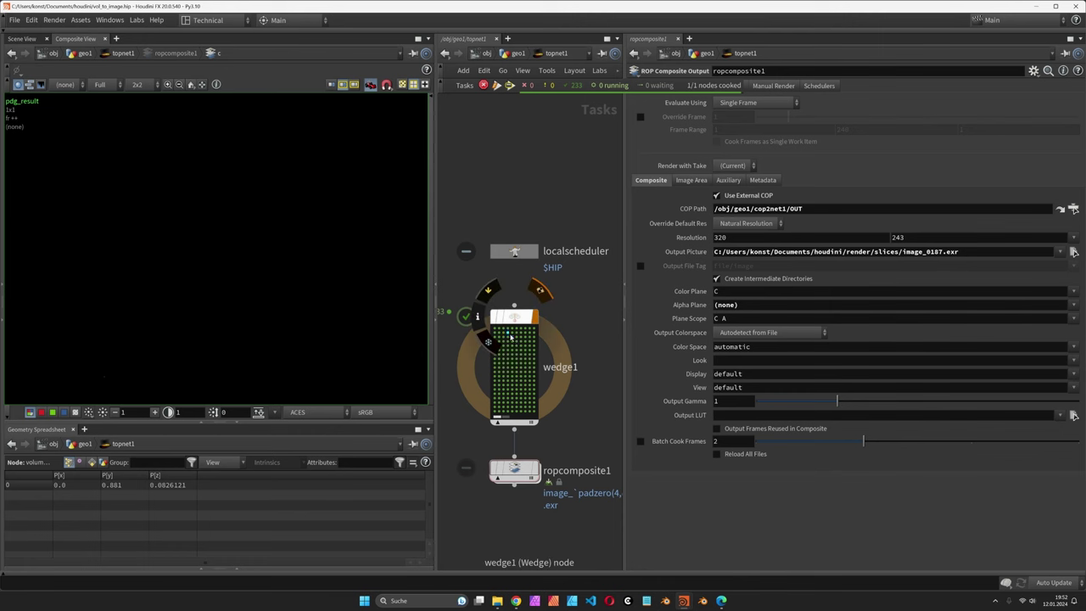
Step: Dirty and cook ropcomposite1, then view the render folder in File Explorer showing image_0000–0002.exr
{"action": "left_click", "coordinate": [514, 365]}
{"action": "left_click", "coordinate": [518, 468]}
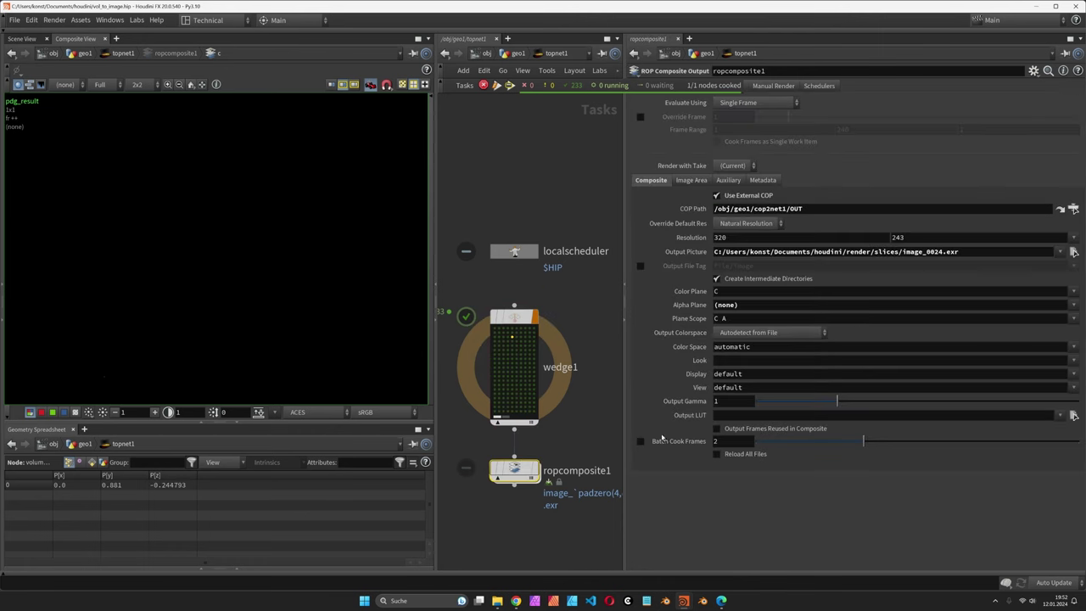
{"action": "middle_click_drag", "start_coordinate": [598, 374], "coordinate": [595, 322]}
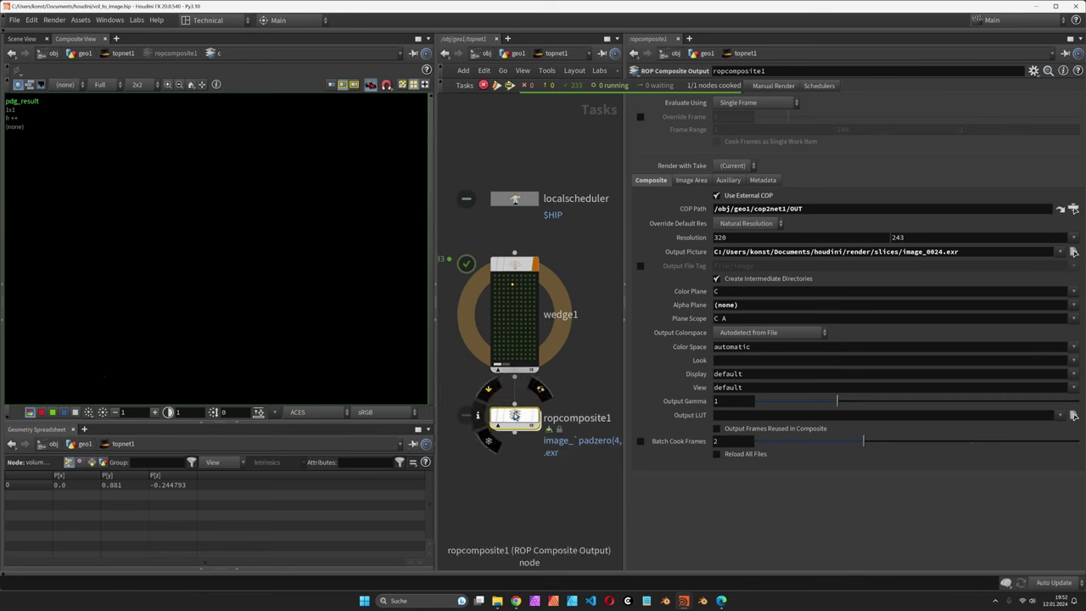
{"action": "right_click", "coordinate": [514, 415]}
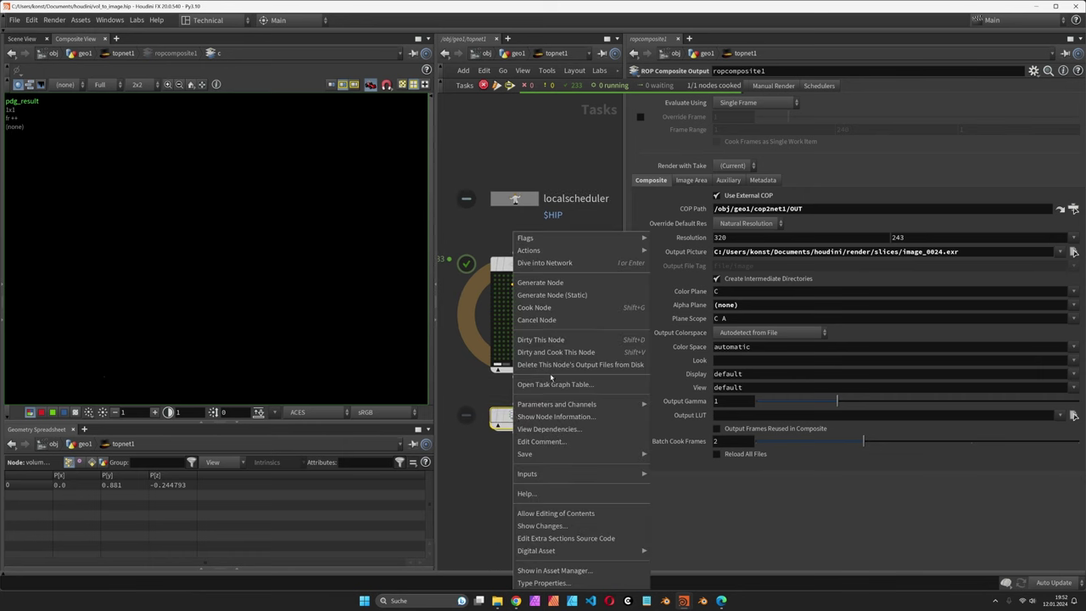
{"action": "left_click", "coordinate": [560, 351]}
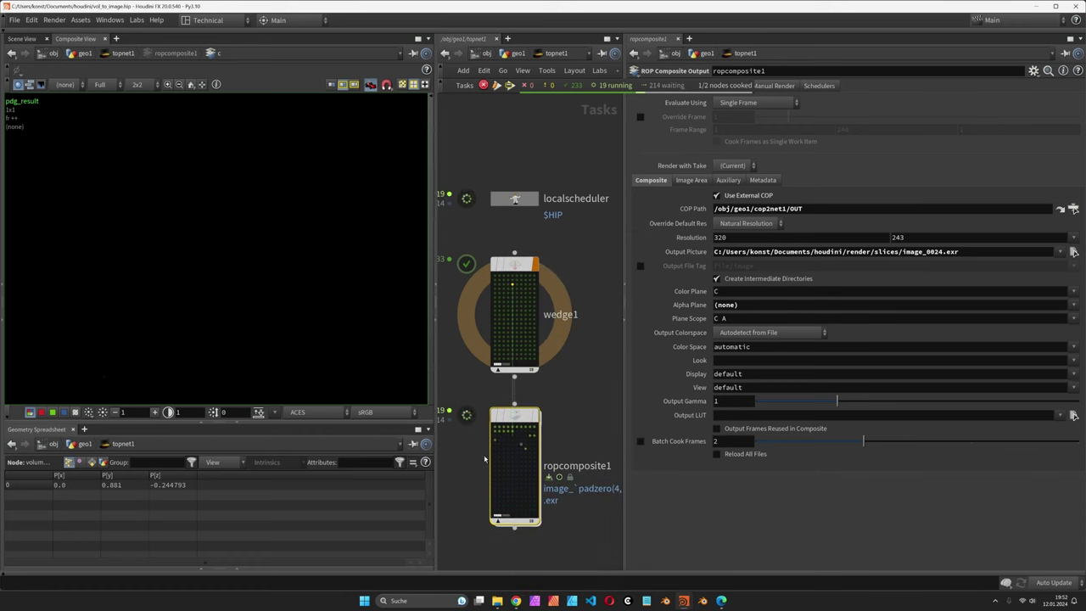
{"action": "middle_click_drag", "start_coordinate": [457, 415], "coordinate": [480, 400]}
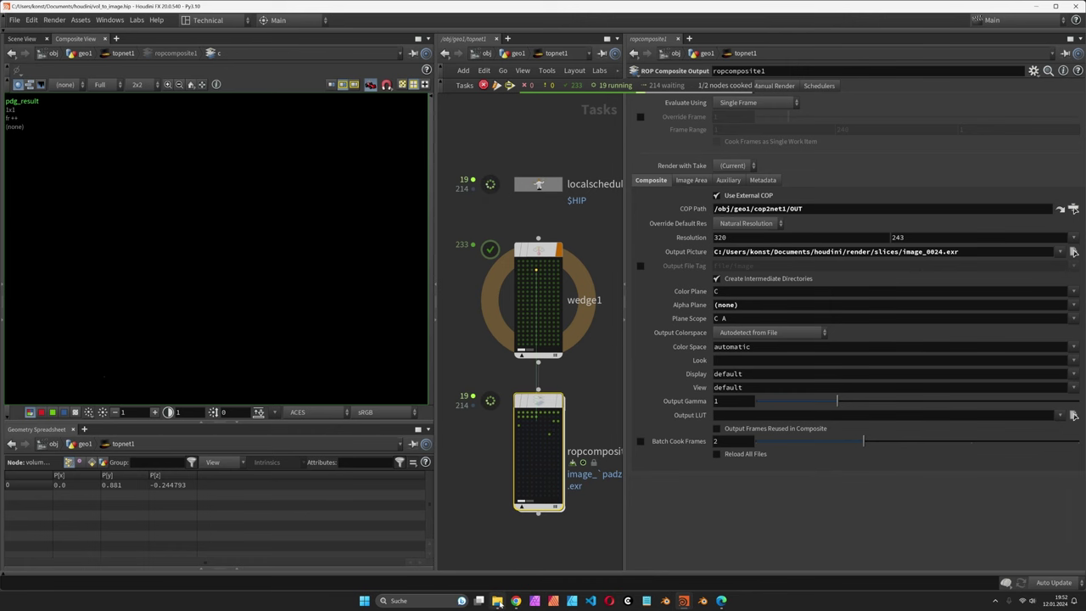
{"action": "left_click", "coordinate": [498, 601]}
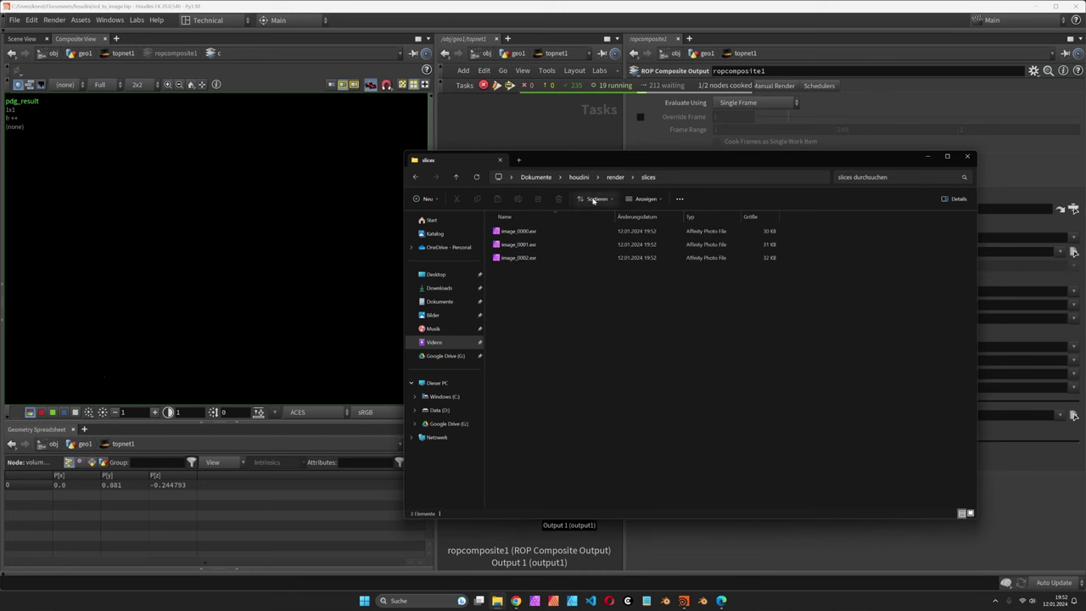
Step: Back in the slices folder, sort files by name descending and open image_0057.exr in Affinity Photo
{"action": "left_click", "coordinate": [561, 543]}
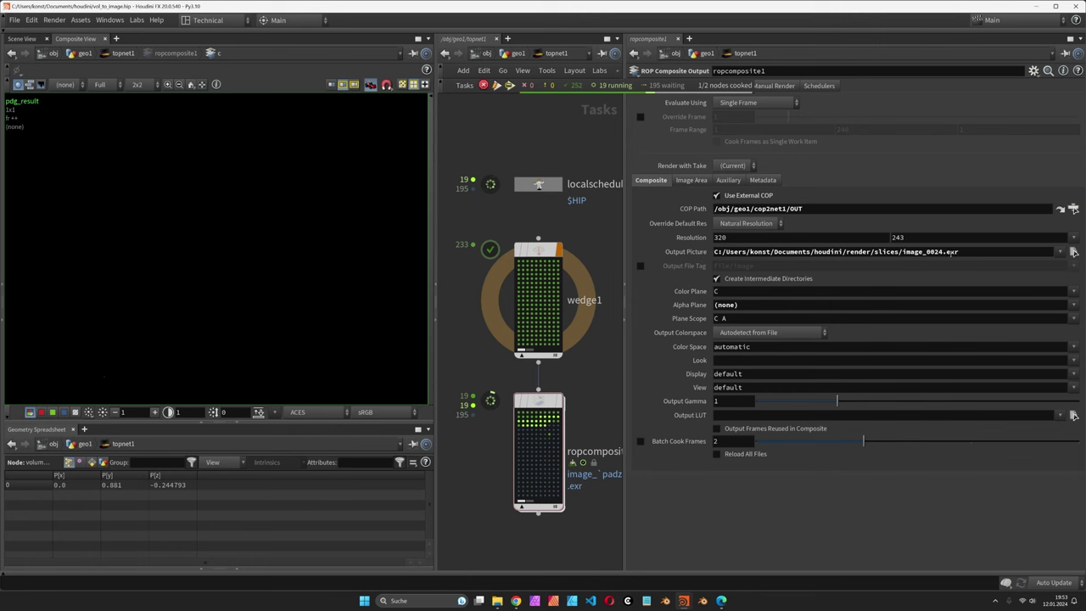
{"action": "left_click", "coordinate": [497, 600]}
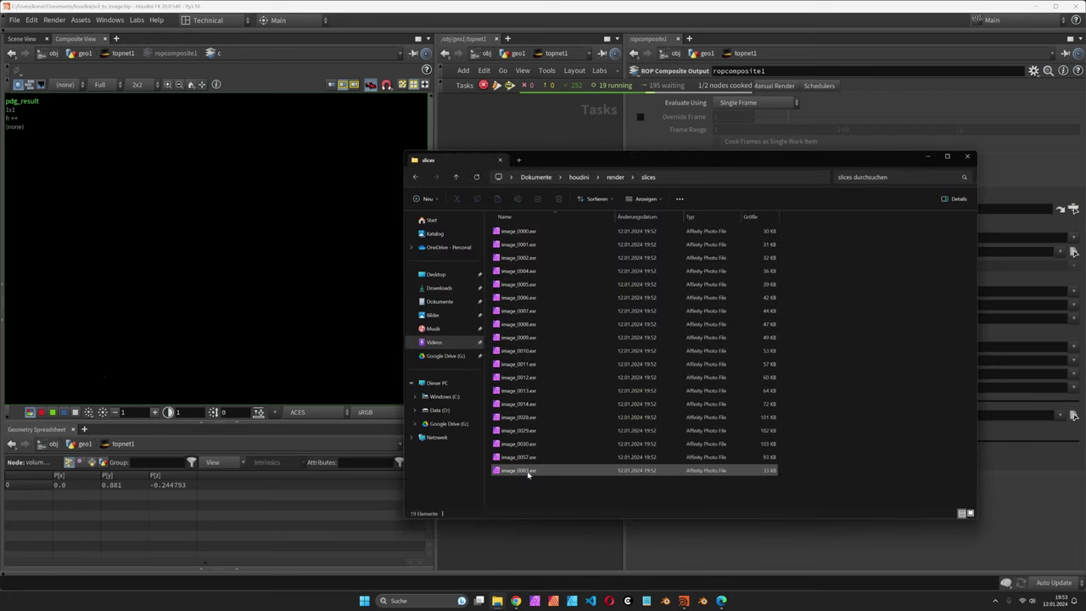
{"action": "scroll", "coordinate": [530, 489], "scroll_direction": "down", "scroll_amount": 1}
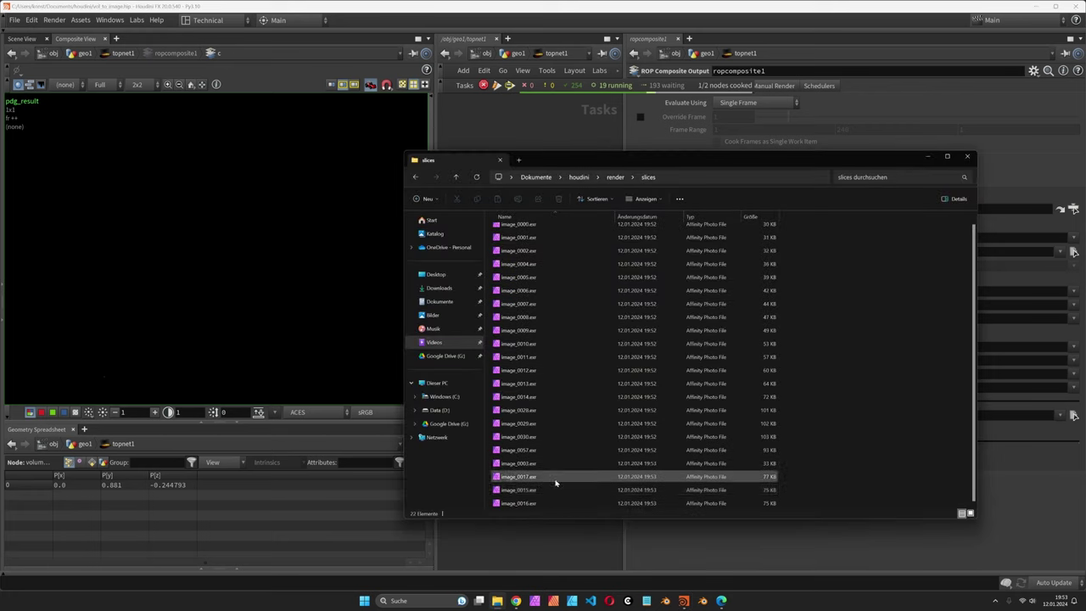
{"action": "left_click", "coordinate": [512, 216]}
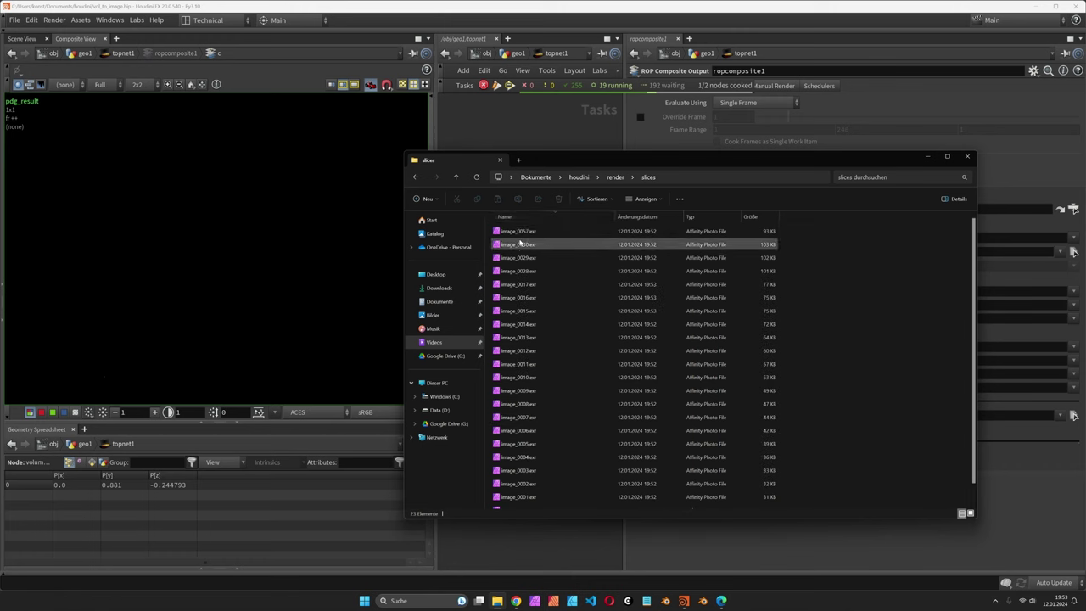
{"action": "double_click", "coordinate": [518, 232]}
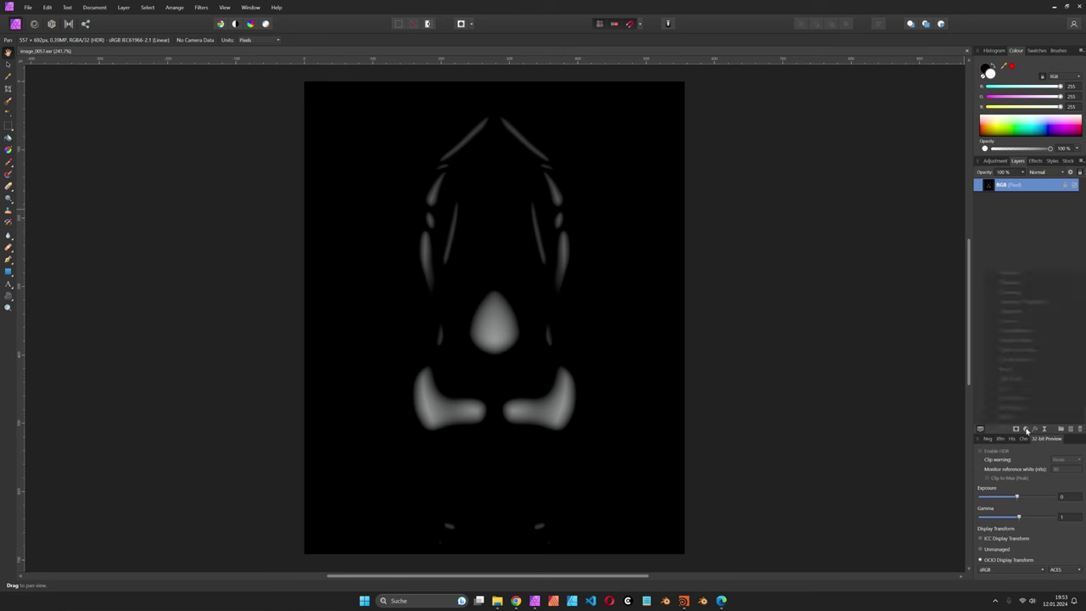
Step: Add a Levels adjustment layer above the capybara slice and drag its white level to 99%
{"action": "left_click", "coordinate": [1026, 429]}
{"action": "left_click", "coordinate": [1023, 220]}
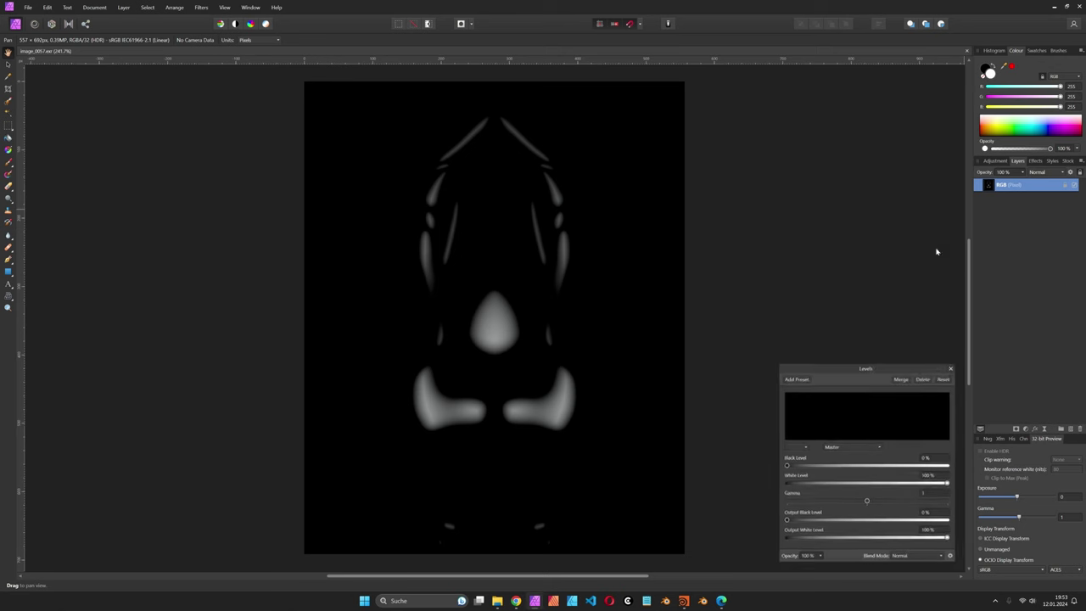
{"action": "left_click_drag", "start_coordinate": [949, 484], "coordinate": [947, 484]}
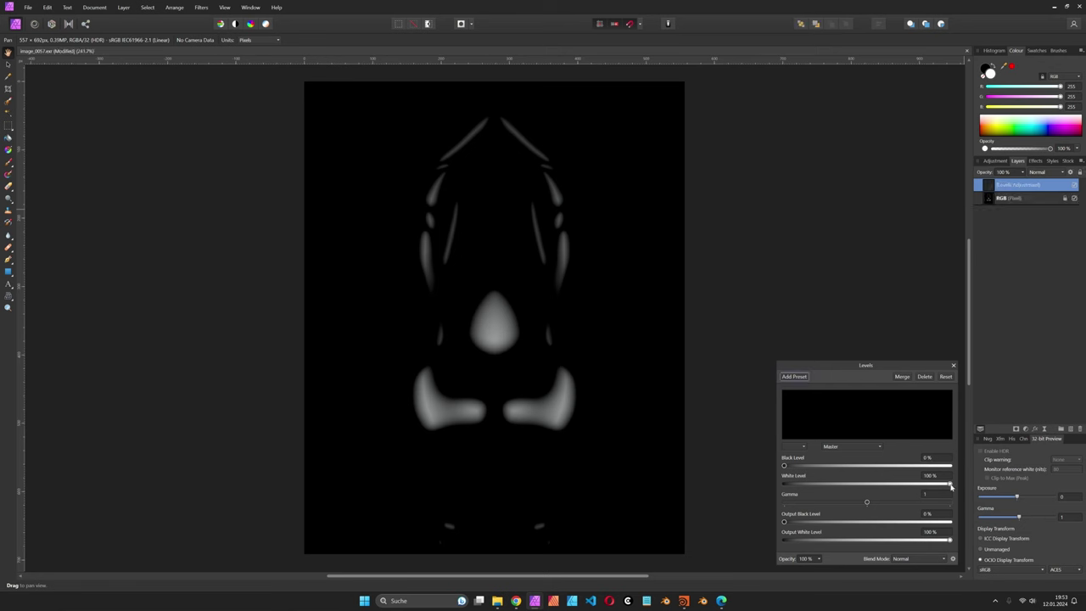